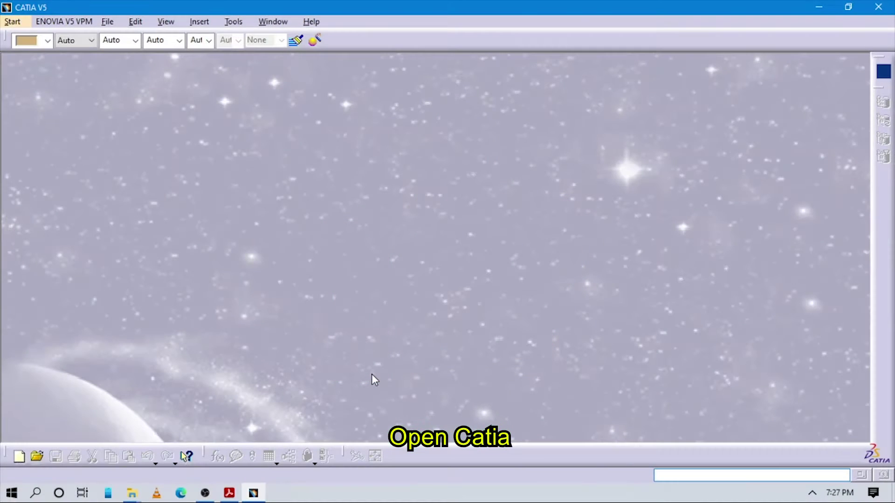
Step: Bring '7. Editing Features.pdf' to the front, showing the bracket model on page 27
{"action": "left_click", "coordinate": [228, 492]}
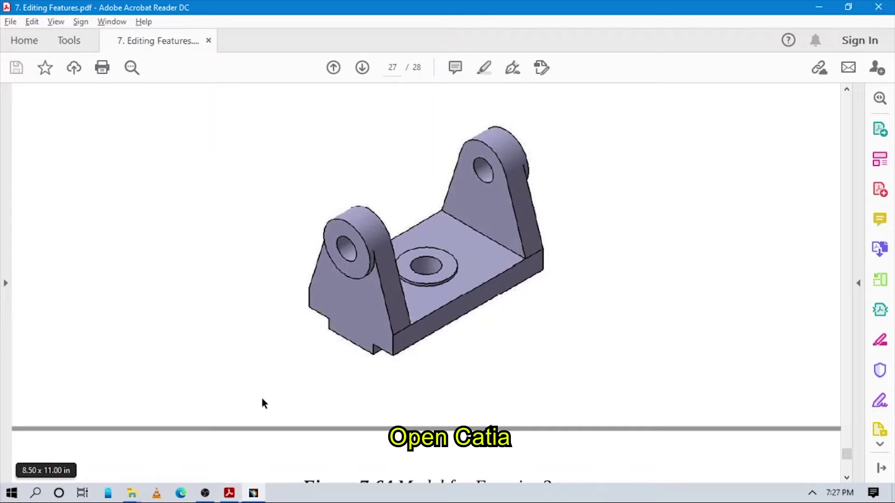
Step: Review the Exercise 3 model and the dimensioned Machine Block views on pages 27–28, then return to CATIA
{"action": "scroll", "coordinate": [574, 292], "scroll_direction": "up", "scroll_amount": 3}
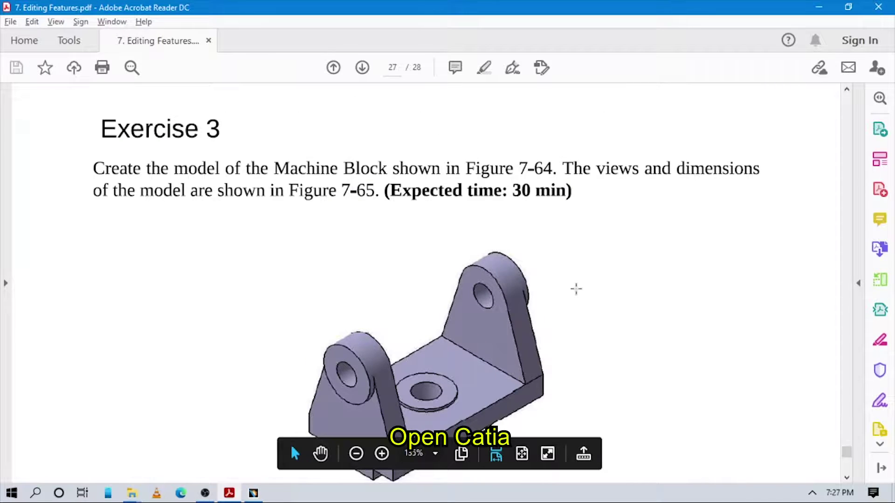
{"action": "scroll", "coordinate": [577, 293], "scroll_direction": "up", "scroll_amount": 2}
{"action": "scroll", "coordinate": [577, 298], "scroll_direction": "down", "scroll_amount": 6}
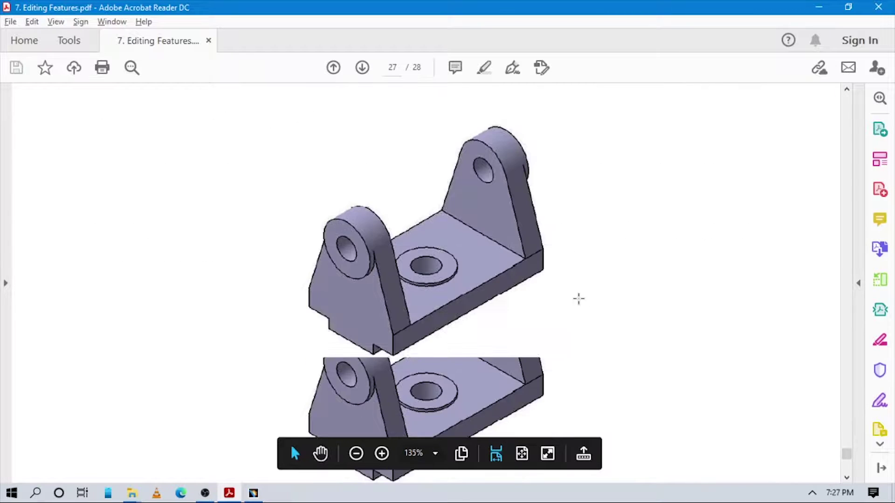
{"action": "scroll", "coordinate": [578, 298], "scroll_direction": "down", "scroll_amount": 9}
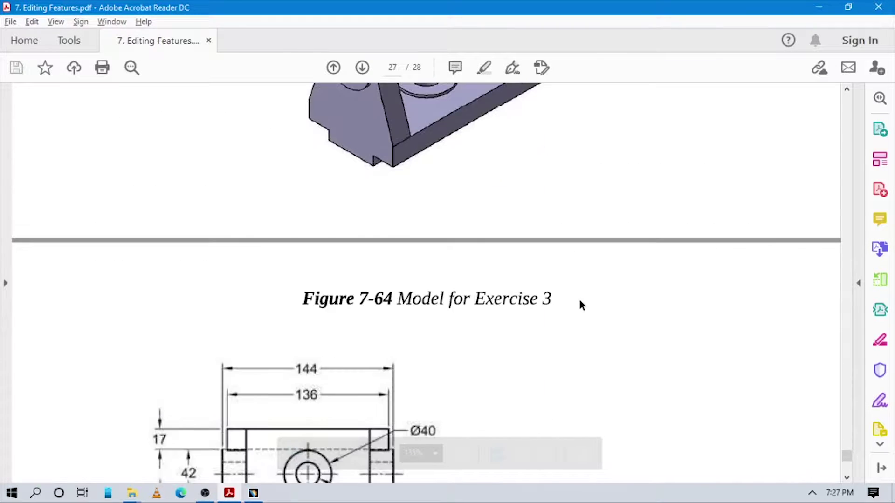
{"action": "scroll", "coordinate": [579, 300], "scroll_direction": "down", "scroll_amount": 2}
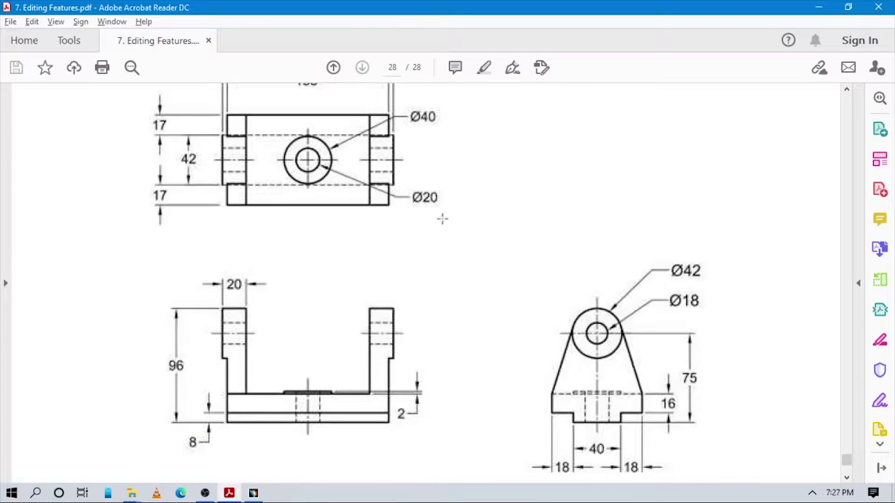
{"action": "scroll", "coordinate": [608, 325], "scroll_direction": "up", "scroll_amount": 2}
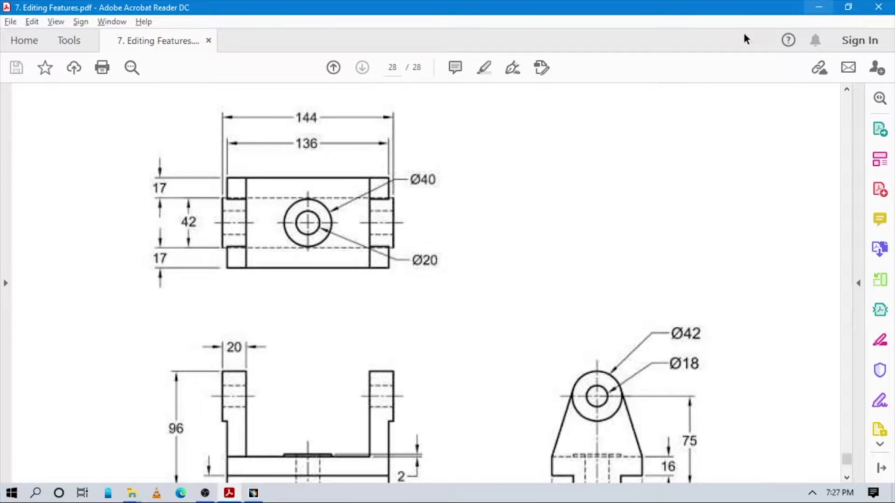
{"action": "left_click", "coordinate": [253, 493]}
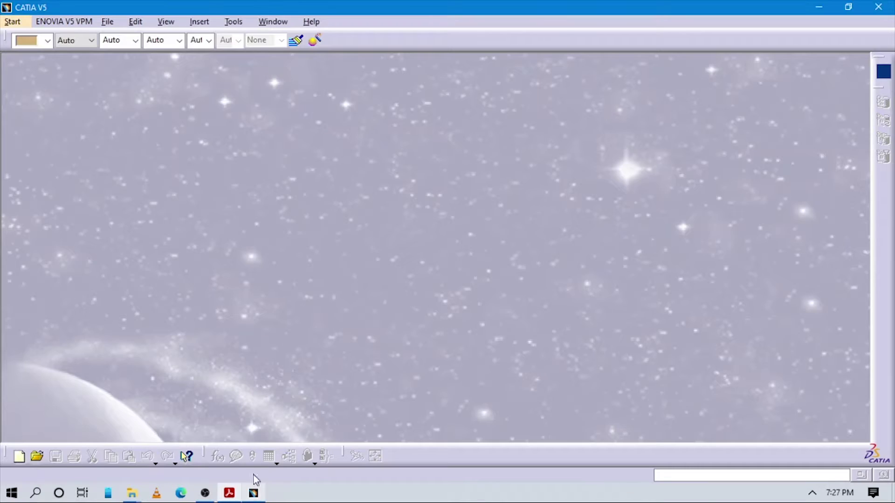
Step: Start a new part in the Part Design workbench
{"action": "left_click", "coordinate": [13, 22]}
{"action": "mouse_move", "coordinate": [70, 105]}
{"action": "left_click", "coordinate": [206, 106]}
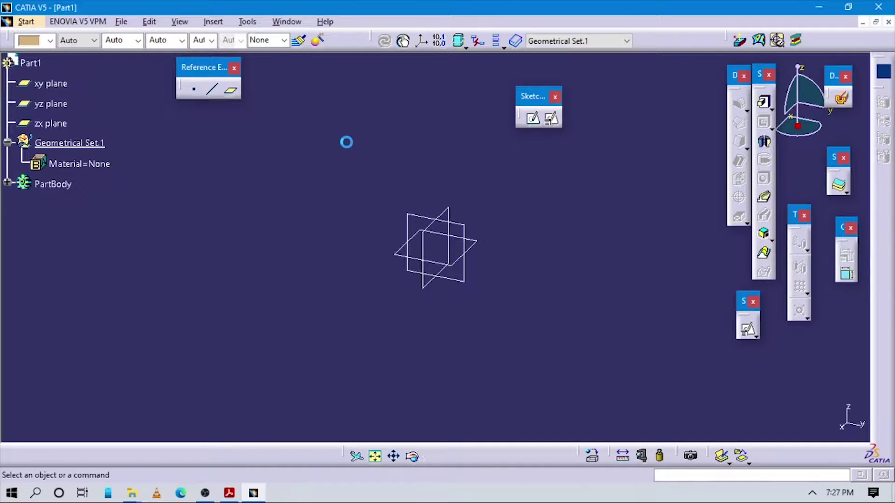
Step: Hide the three default planes and clear the selection
{"action": "left_click_drag", "start_coordinate": [346, 142], "coordinate": [535, 371]}
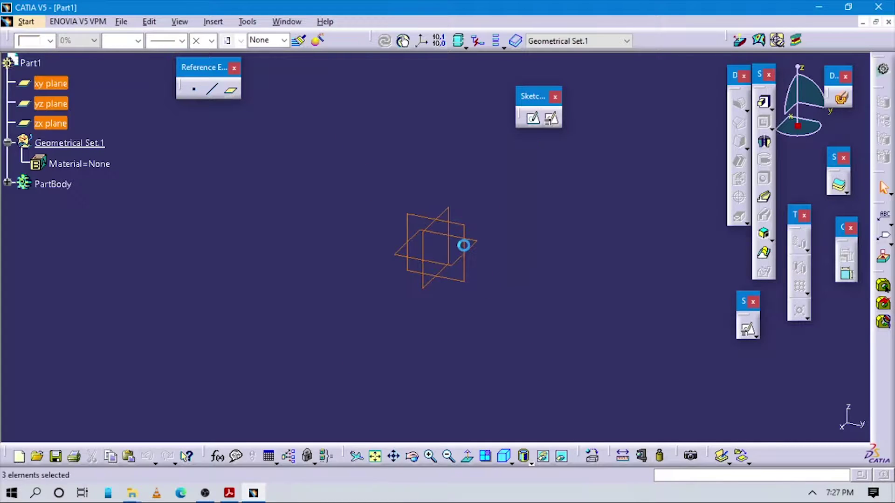
{"action": "right_click", "coordinate": [451, 226]}
{"action": "left_click", "coordinate": [461, 254]}
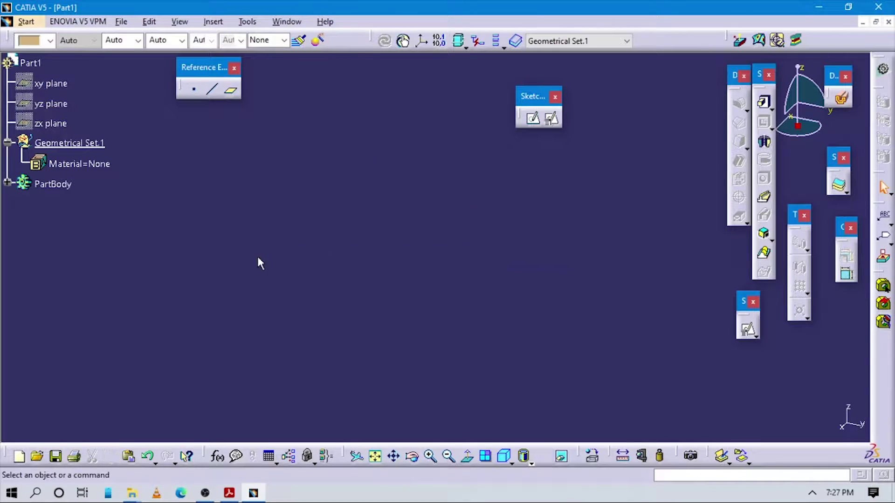
{"action": "left_click", "coordinate": [54, 142]}
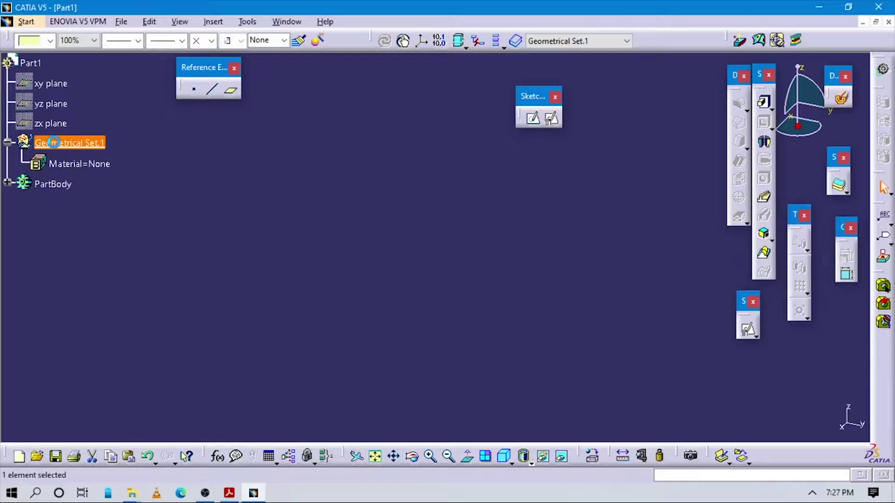
{"action": "left_click", "coordinate": [267, 243]}
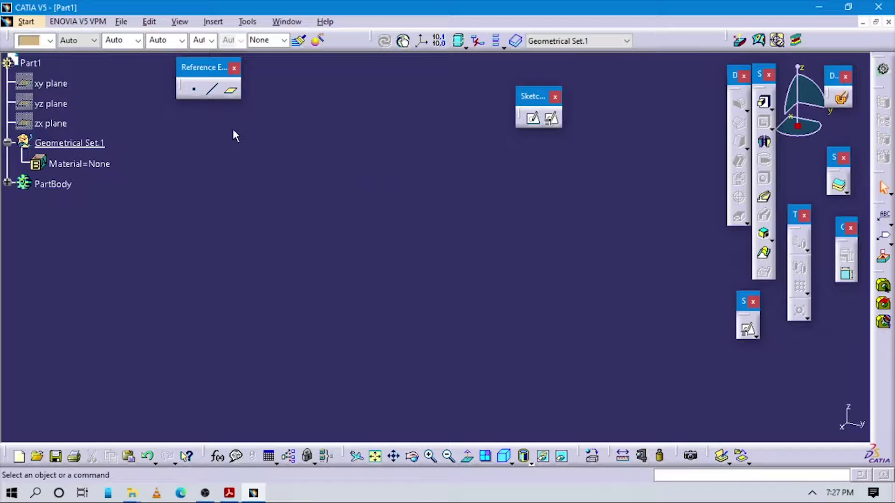
Step: Insert a reference point Point.1 and a default axis system
{"action": "left_click", "coordinate": [212, 89]}
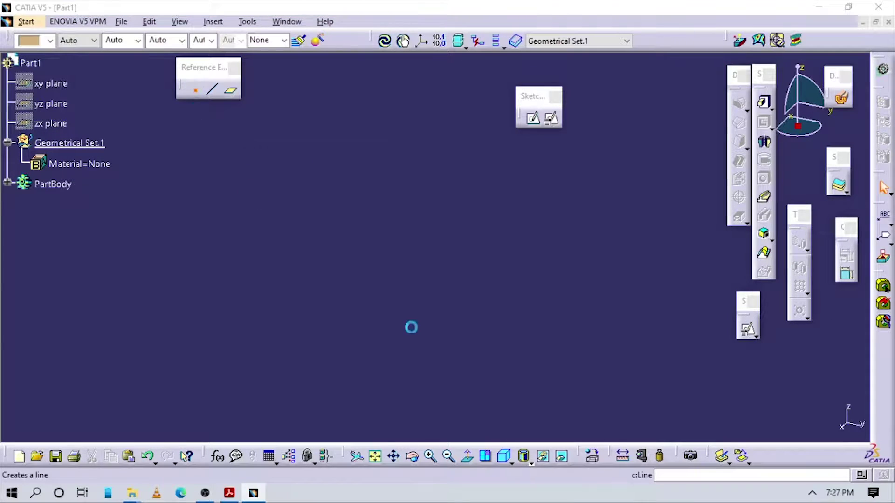
{"action": "left_click", "coordinate": [280, 319]}
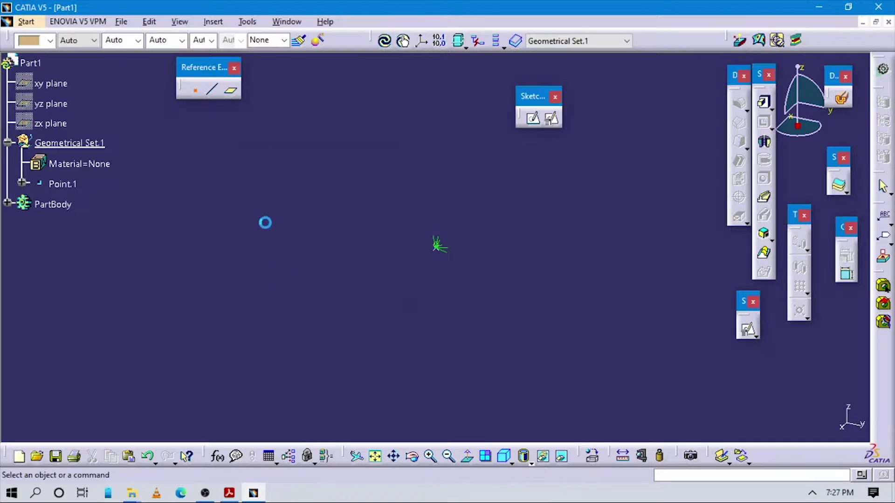
{"action": "left_click", "coordinate": [213, 21]}
{"action": "left_click", "coordinate": [226, 174]}
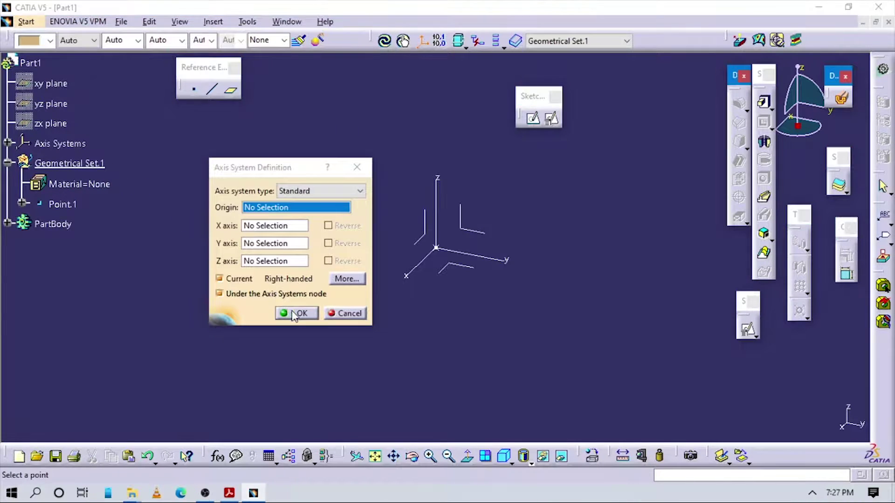
{"action": "left_click", "coordinate": [294, 313]}
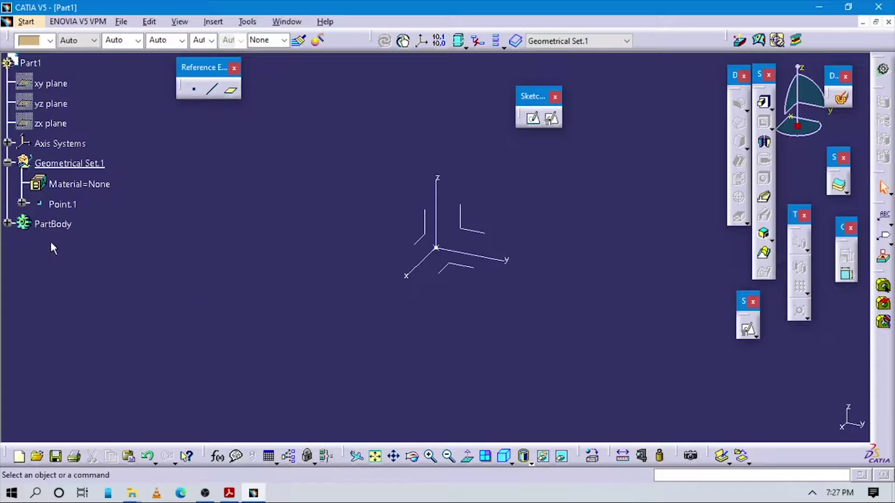
Step: Define PartBody as the work object, then bring page 28's drawings back up
{"action": "right_click", "coordinate": [60, 227]}
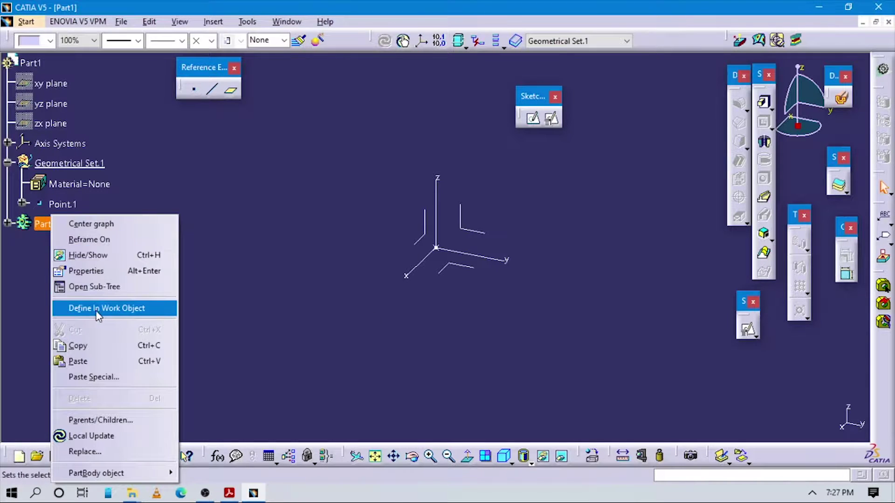
{"action": "left_click", "coordinate": [153, 307]}
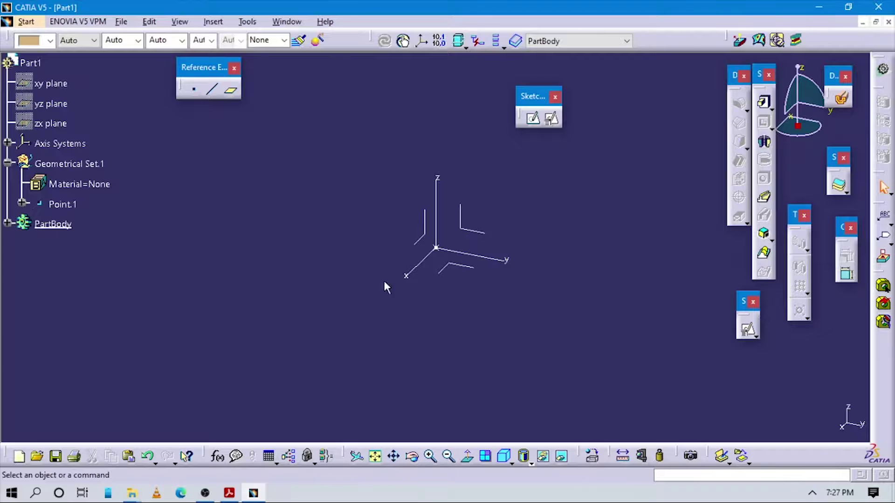
{"action": "left_click", "coordinate": [230, 493]}
{"action": "scroll", "coordinate": [545, 324], "scroll_direction": "down", "scroll_amount": 5}
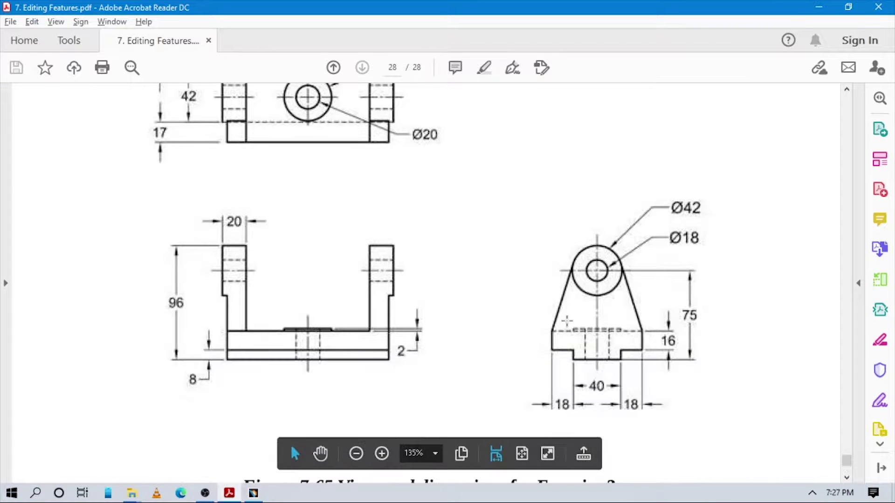
Step: Recheck the 96 mm uprights, Ø42/Ø18 bosses and 75 mm hole height, then return to CATIA
{"action": "scroll", "coordinate": [570, 281], "scroll_direction": "up", "scroll_amount": 10}
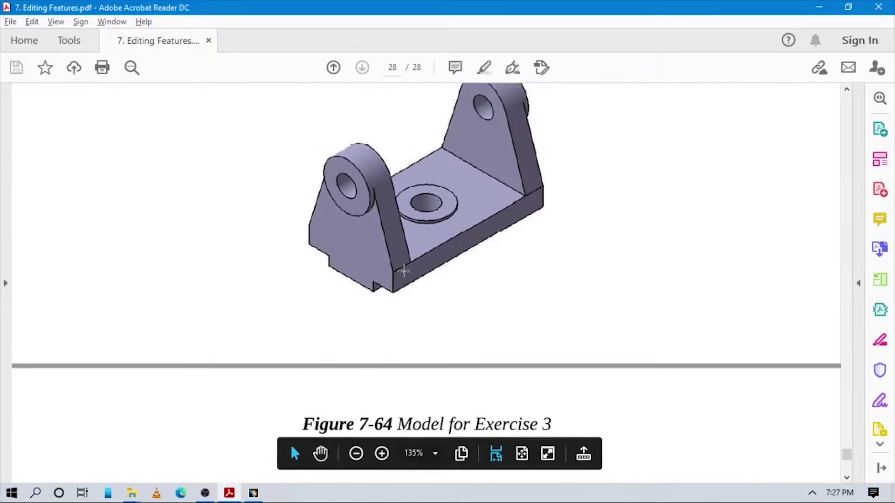
{"action": "scroll", "coordinate": [320, 237], "scroll_direction": "down", "scroll_amount": 5}
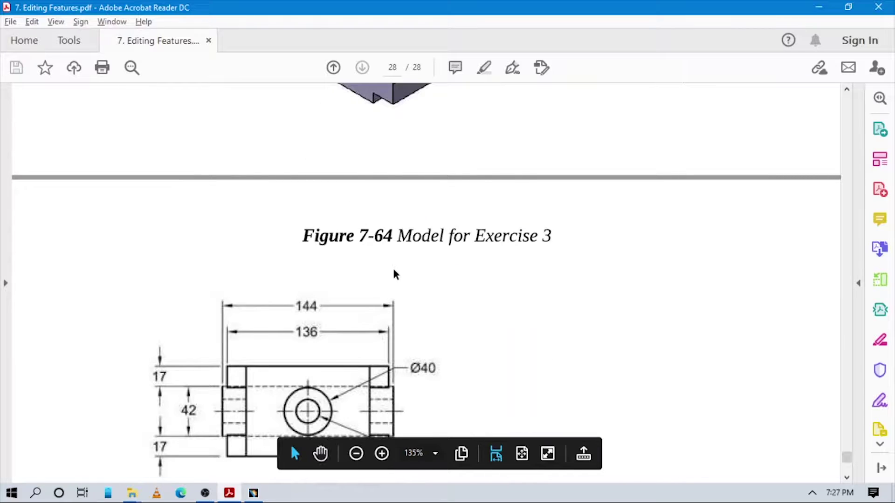
{"action": "scroll", "coordinate": [393, 274], "scroll_direction": "down", "scroll_amount": 5}
{"action": "scroll", "coordinate": [480, 253], "scroll_direction": "down", "scroll_amount": 3}
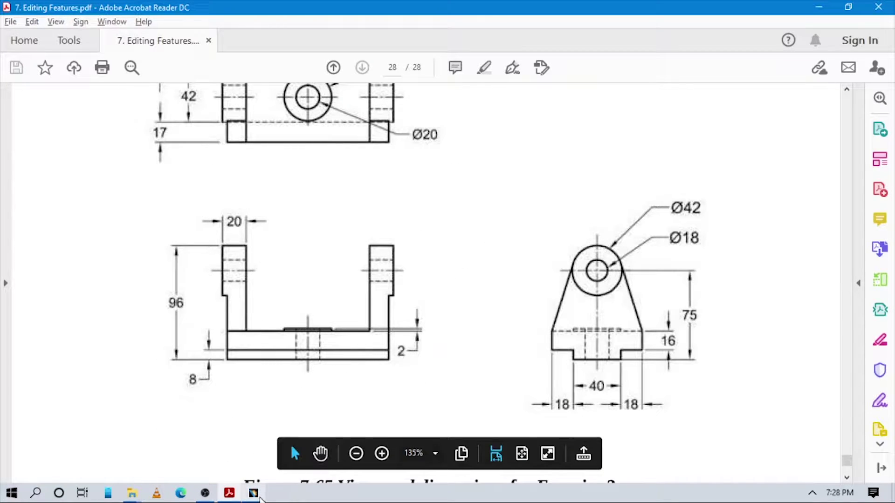
{"action": "left_click", "coordinate": [259, 496]}
Step: Position a sketch on Axis System.1's YZ plane, origin projected from Point.1, horizontal along the Y axis
{"action": "left_click", "coordinate": [552, 120]}
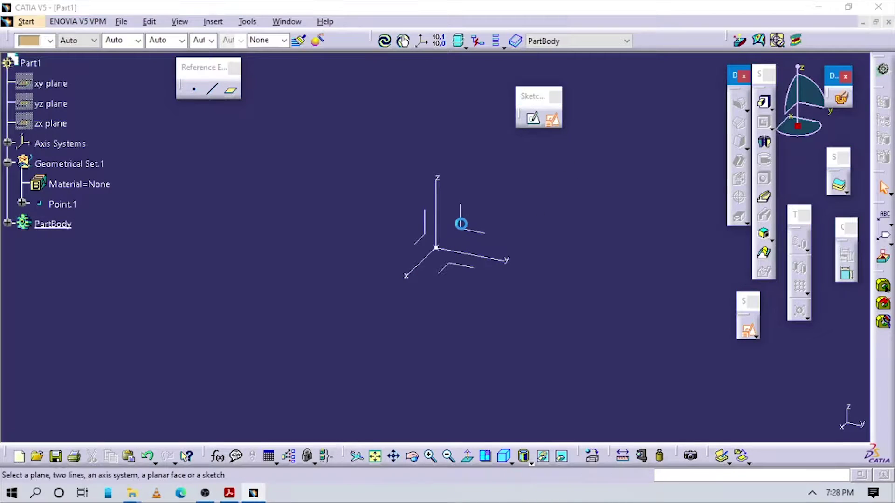
{"action": "left_click", "coordinate": [460, 214]}
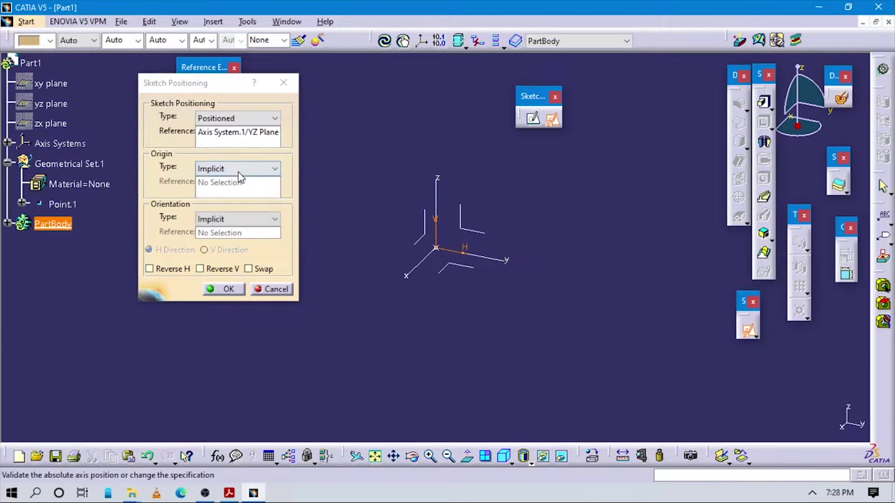
{"action": "left_click", "coordinate": [240, 169]}
{"action": "left_click", "coordinate": [224, 199]}
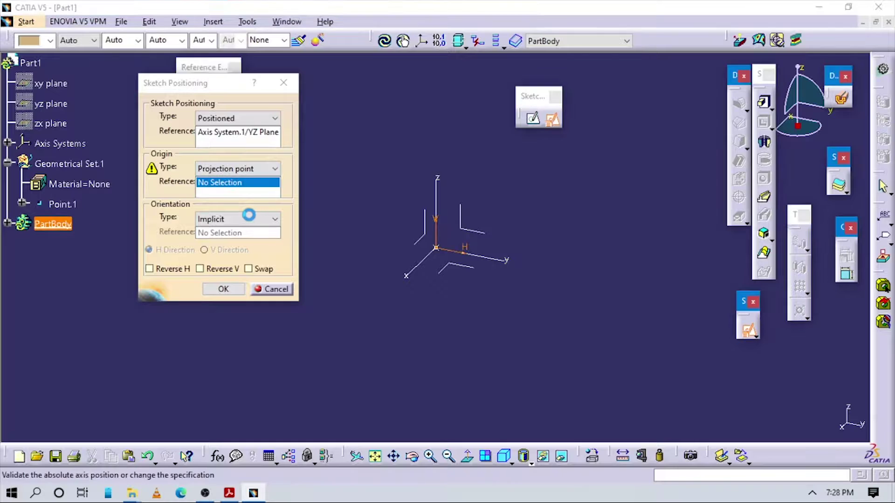
{"action": "left_click", "coordinate": [248, 217]}
{"action": "left_click", "coordinate": [229, 292]}
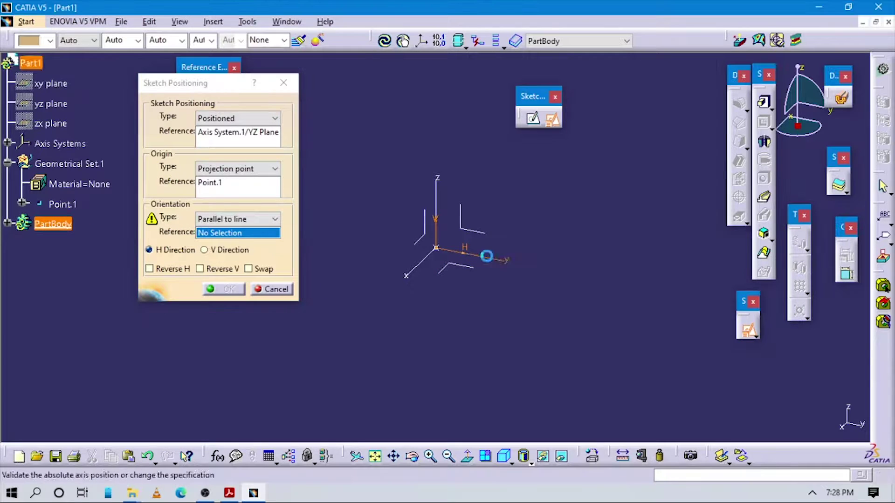
{"action": "left_click", "coordinate": [505, 260]}
{"action": "key", "text": "Return"}
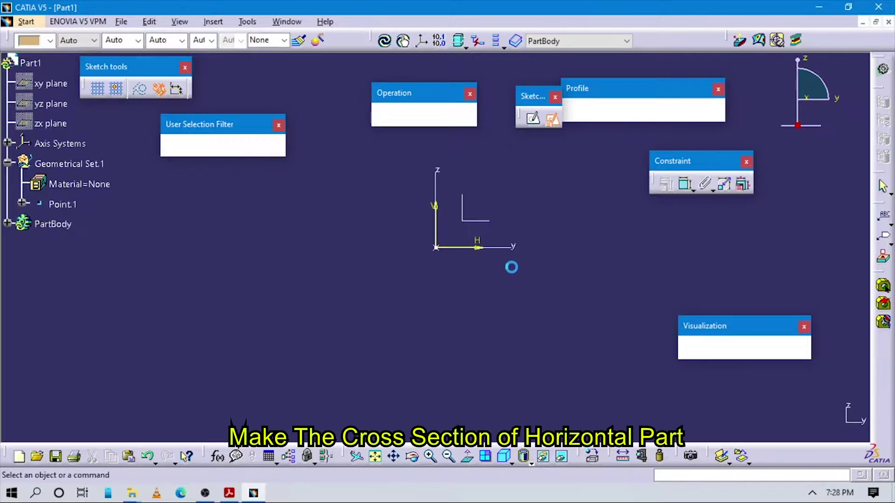
Step: Draw the first base rectangle in the sketch
{"action": "left_click", "coordinate": [597, 110]}
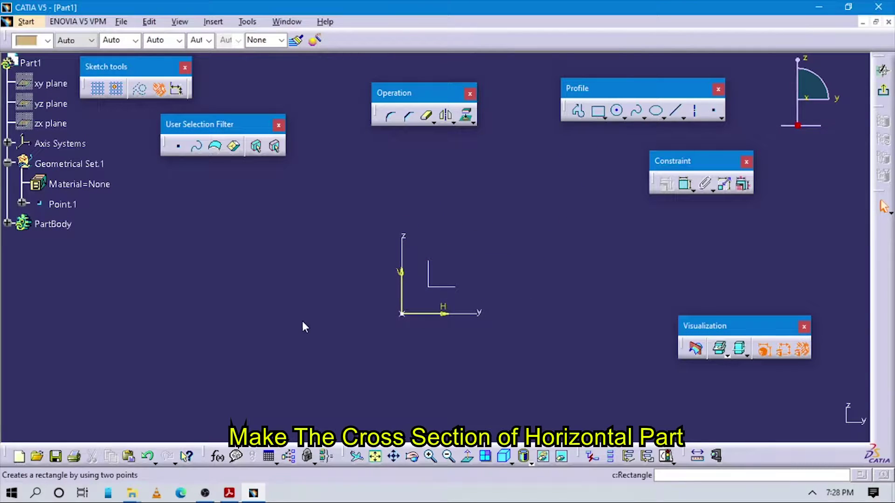
{"action": "left_click", "coordinate": [386, 341]}
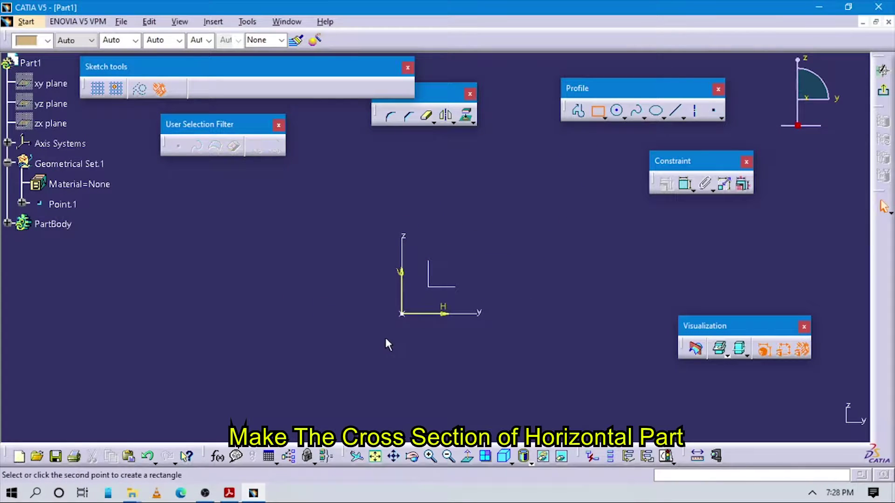
{"action": "left_click", "coordinate": [526, 350]}
{"action": "left_click", "coordinate": [590, 301]}
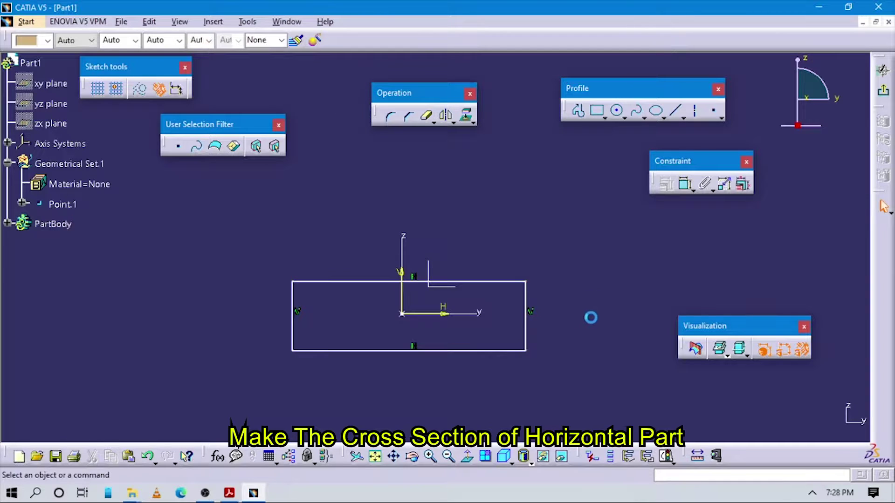
Step: Draw a smaller rectangle starting on the first one's bottom edge and extending below it
{"action": "key", "text": "alt+Tab"}
{"action": "key", "text": "alt+Tab"}
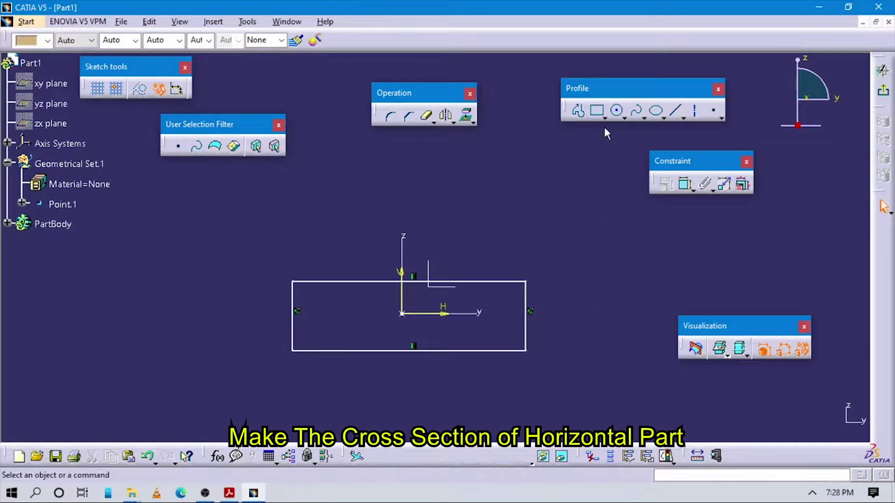
{"action": "left_click", "coordinate": [597, 110]}
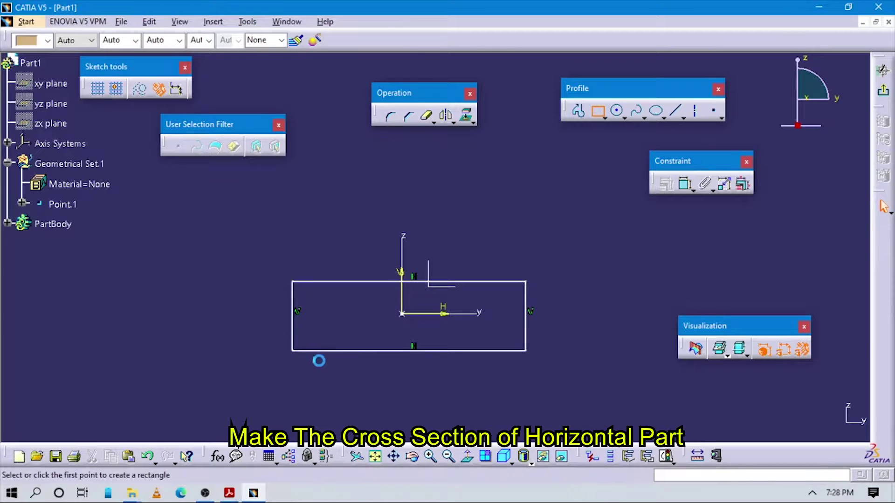
{"action": "left_click", "coordinate": [346, 348]}
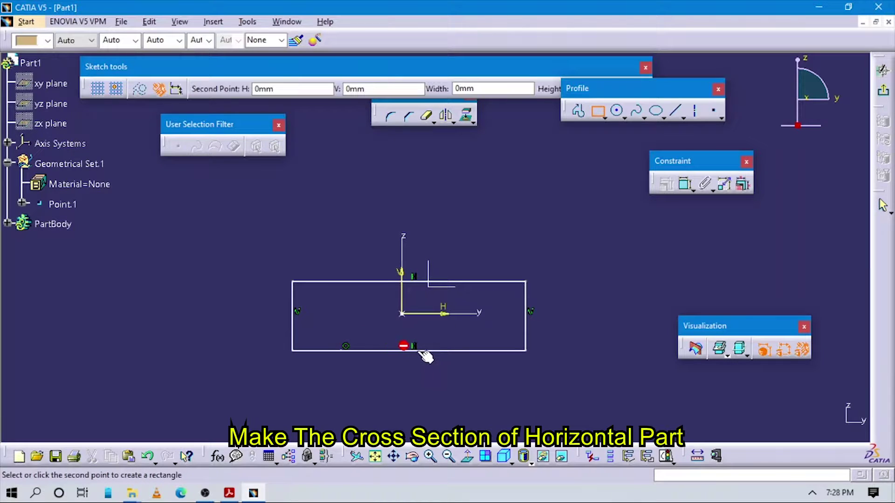
{"action": "left_click", "coordinate": [481, 390]}
Step: Make the upper rectangle's width dimension symmetric about the vertical axis
{"action": "key", "text": "alt+Tab"}
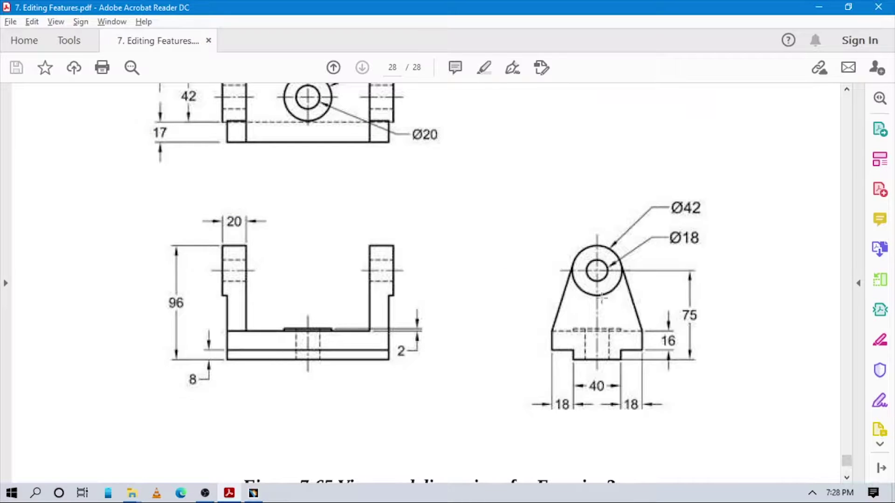
{"action": "key", "text": "alt+Tab"}
{"action": "left_click", "coordinate": [687, 186]}
{"action": "left_click", "coordinate": [293, 310]}
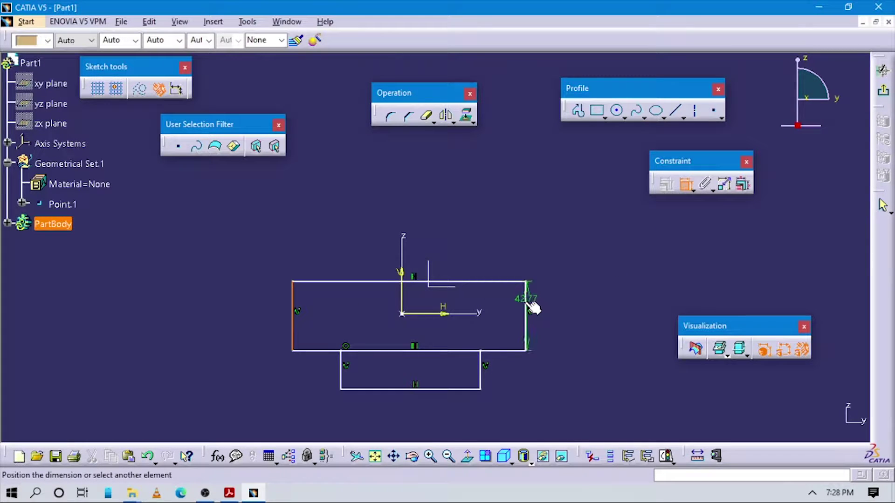
{"action": "right_click", "coordinate": [438, 171]}
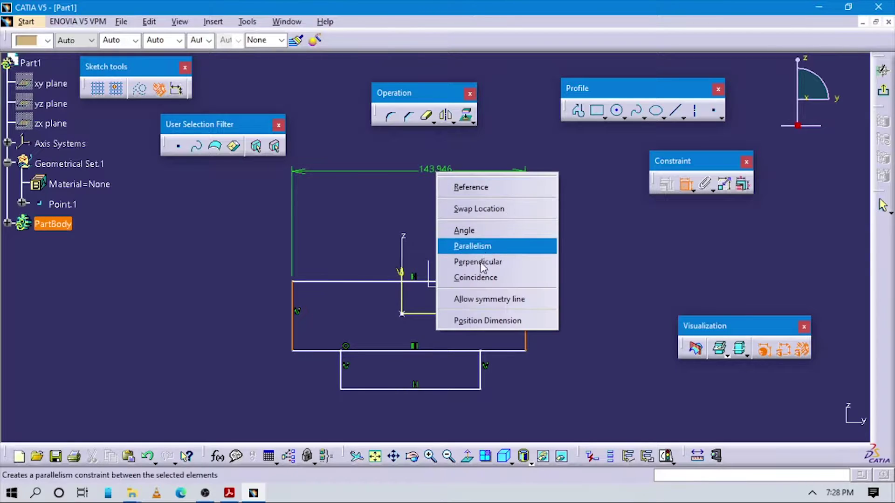
{"action": "left_click", "coordinate": [480, 298]}
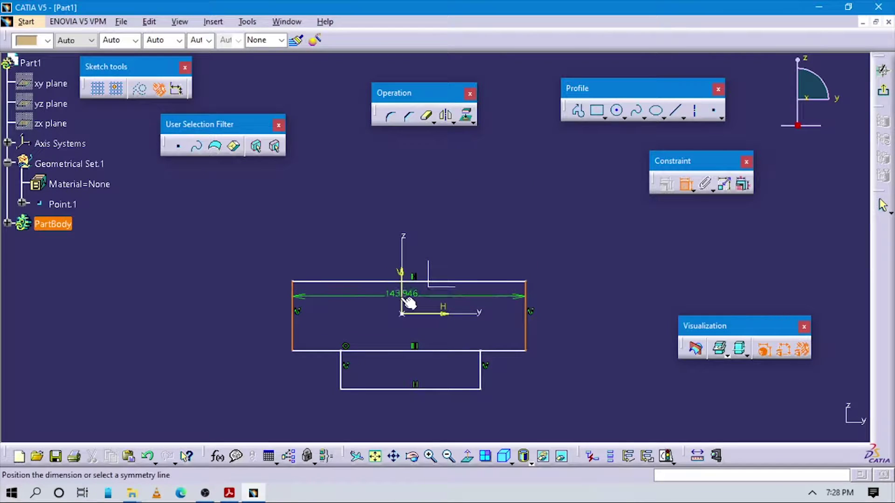
{"action": "left_click", "coordinate": [404, 303]}
{"action": "middle_click_drag", "start_coordinate": [548, 337], "coordinate": [546, 270]}
Step: Make the lower rectangle's width dimension symmetric about the vertical axis
{"action": "key", "text": "alt+Tab"}
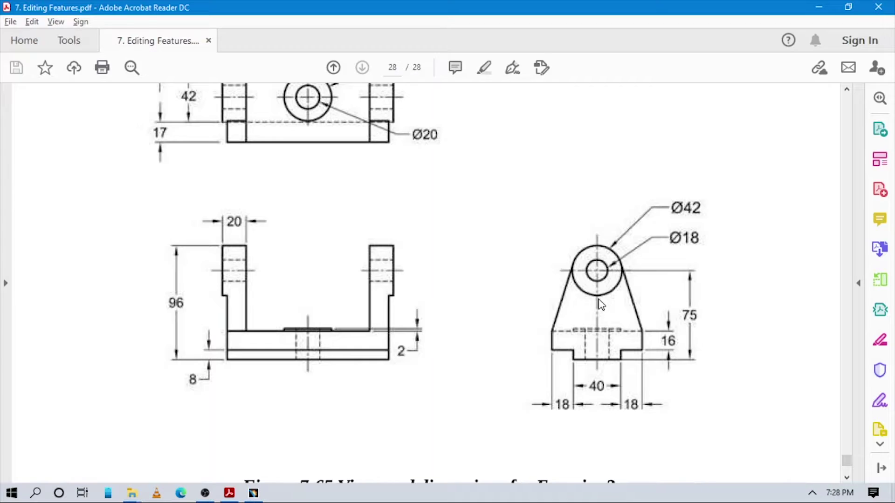
{"action": "key", "text": "alt+Tab"}
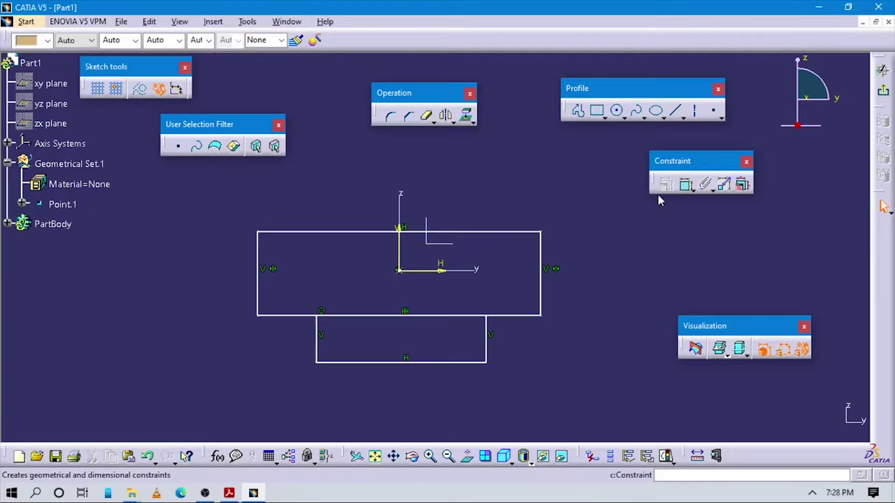
{"action": "left_click", "coordinate": [317, 332]}
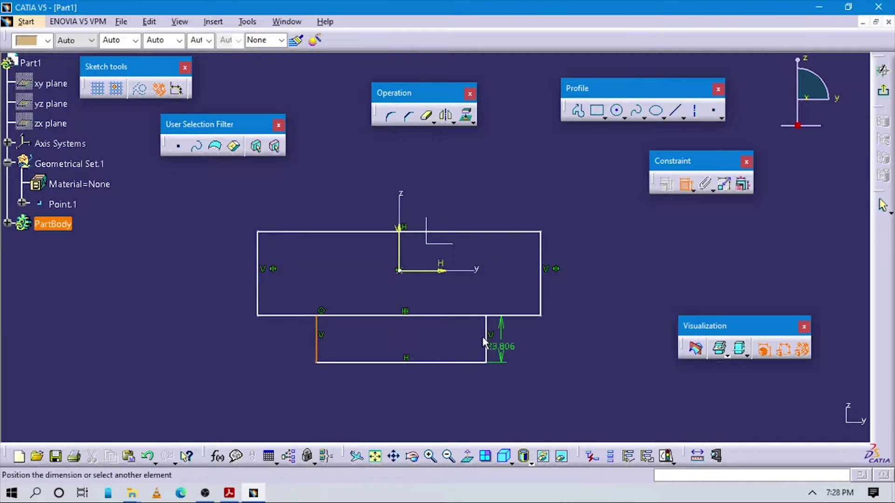
{"action": "right_click", "coordinate": [444, 394]}
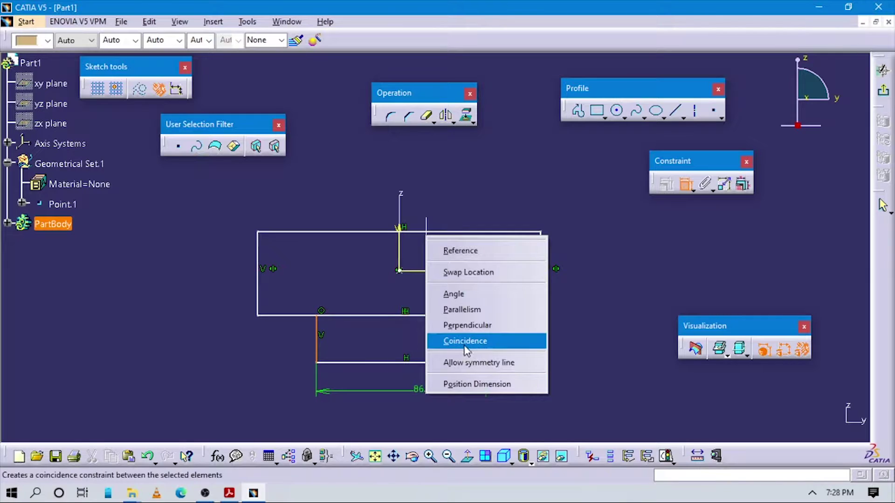
{"action": "left_click", "coordinate": [465, 365]}
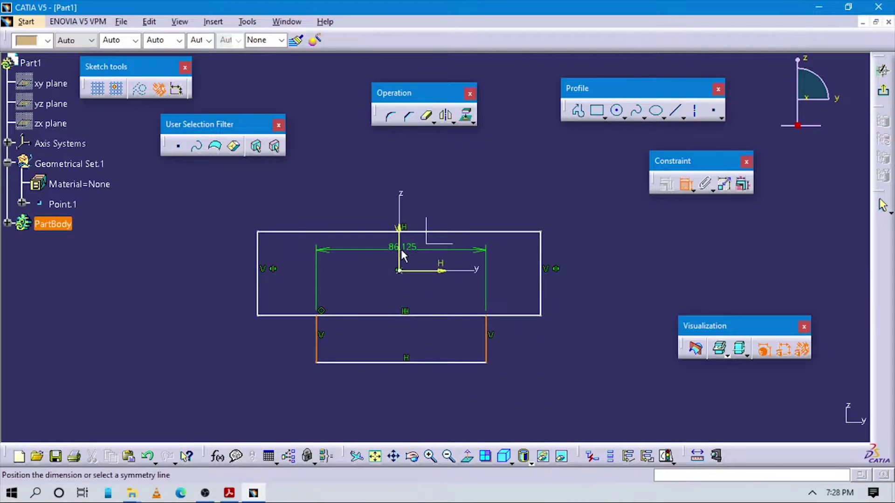
{"action": "left_click", "coordinate": [406, 255]}
Step: Dimension the lower rectangle's bottom-line width (86) and compare it with the drawing
{"action": "key", "text": "alt+Tab"}
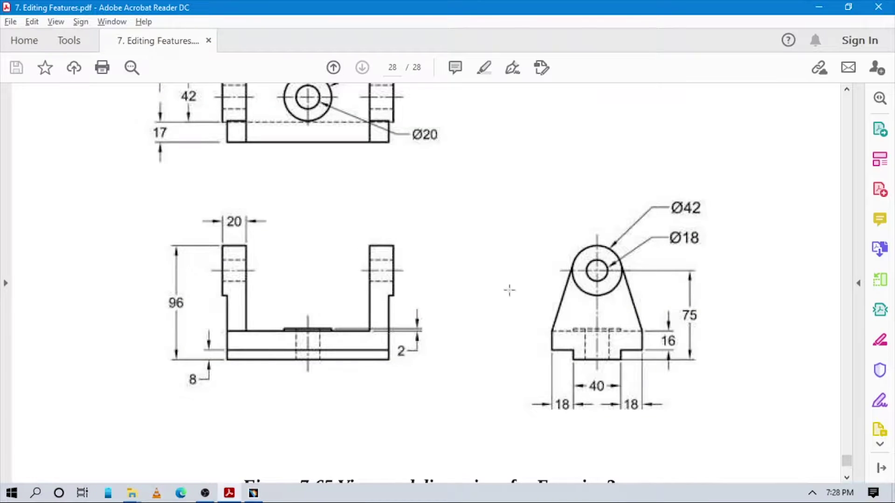
{"action": "key", "text": "alt+Tab"}
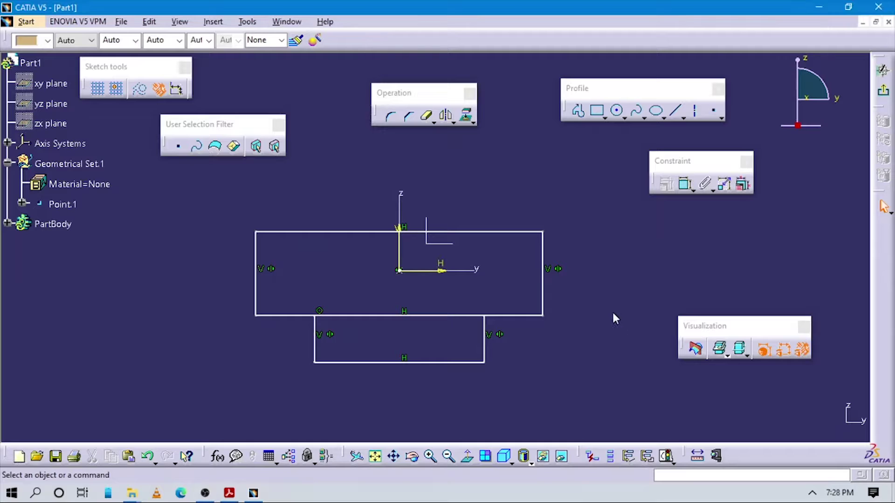
{"action": "left_click", "coordinate": [686, 184]}
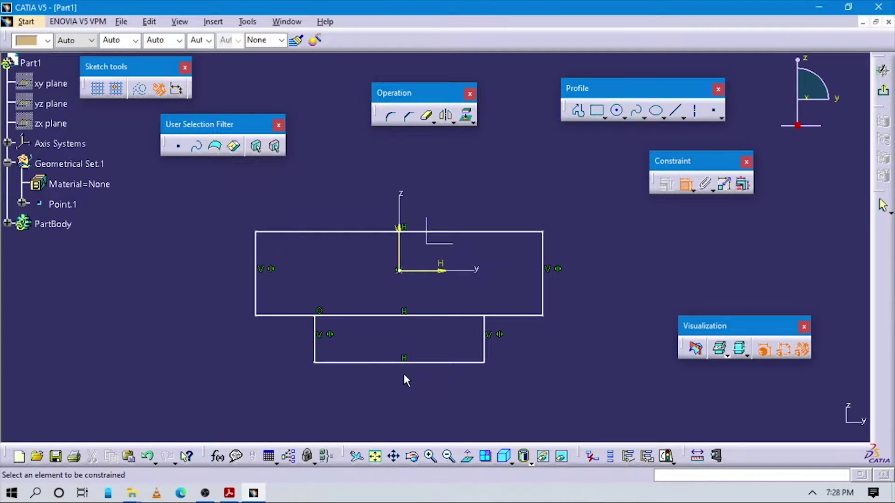
{"action": "left_click", "coordinate": [409, 365]}
{"action": "left_click", "coordinate": [405, 392]}
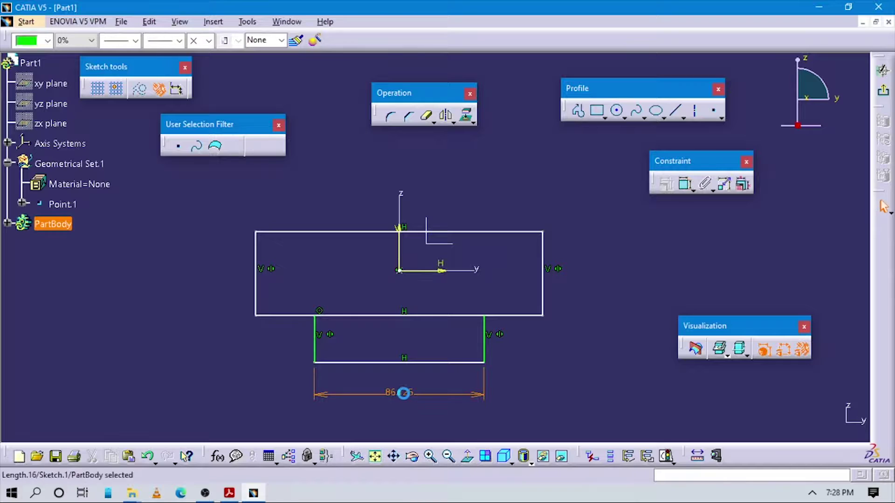
{"action": "double_click", "coordinate": [405, 393]}
{"action": "key", "text": "alt+Tab"}
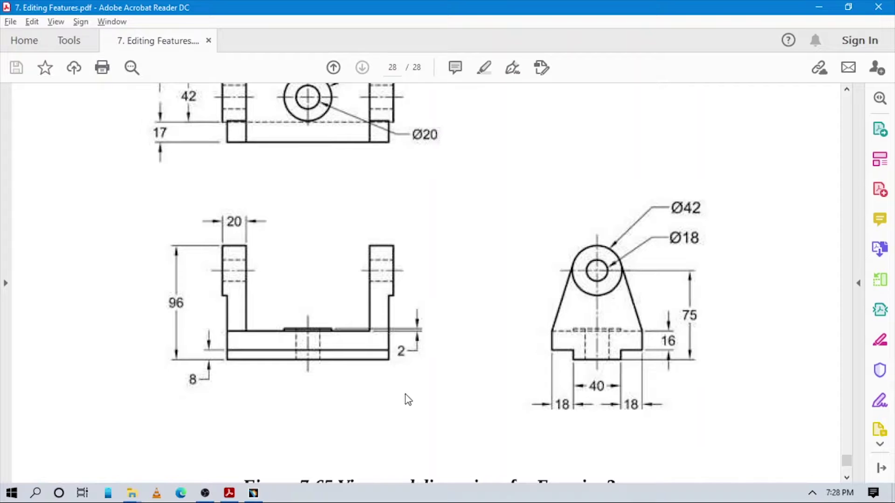
{"action": "key", "text": "alt+Tab"}
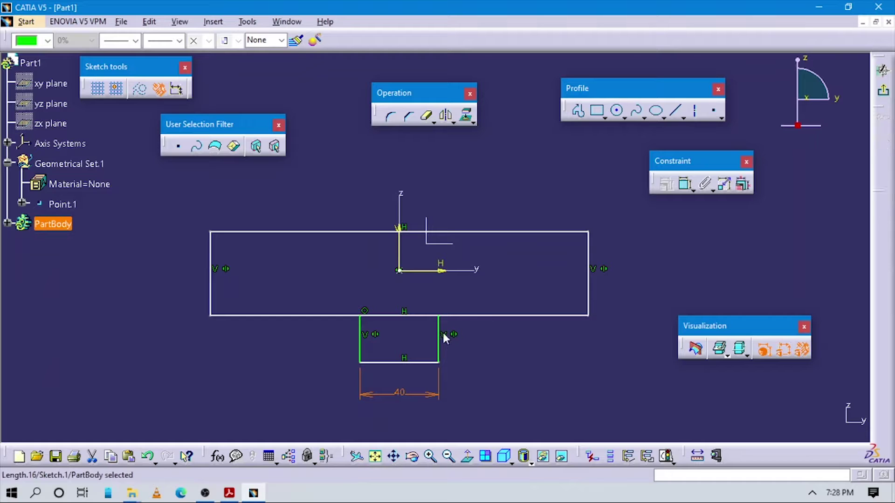
Step: Study the reference drawing's dimensions in the PDF
{"action": "key", "text": "alt+Tab"}
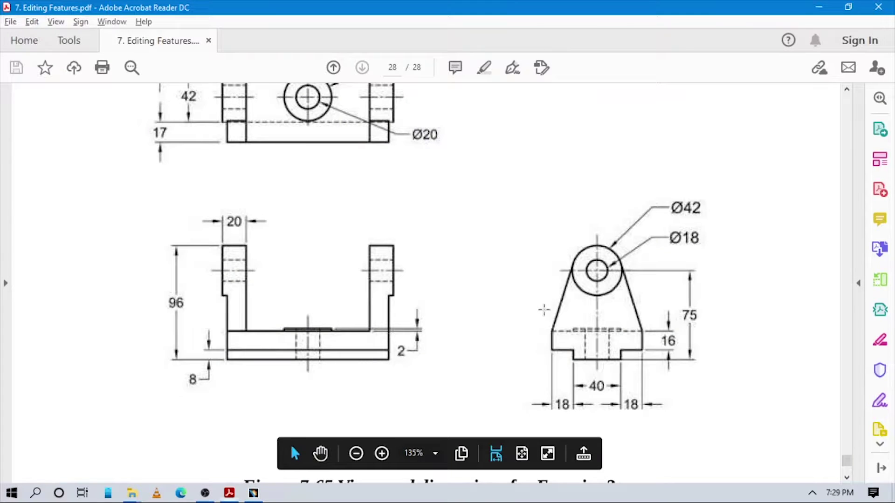
{"action": "scroll", "coordinate": [546, 299], "scroll_direction": "up", "scroll_amount": 2}
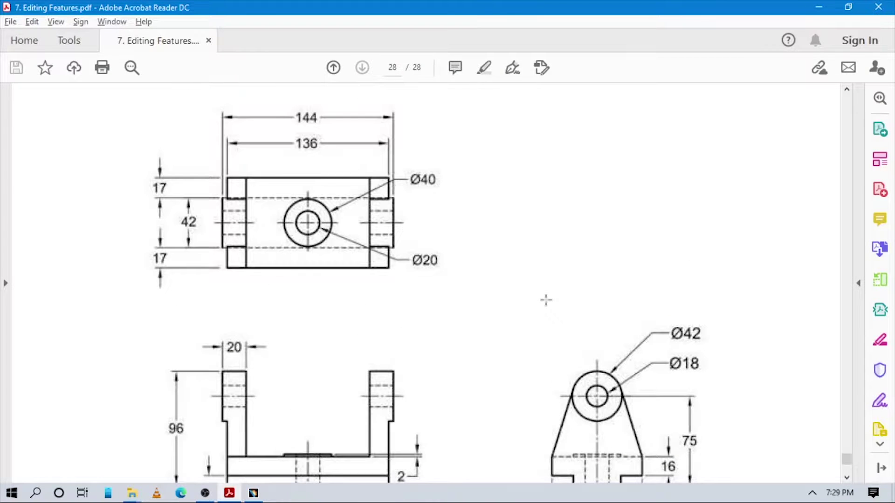
{"action": "scroll", "coordinate": [545, 300], "scroll_direction": "down", "scroll_amount": 1}
{"action": "scroll", "coordinate": [546, 299], "scroll_direction": "up", "scroll_amount": 1}
{"action": "scroll", "coordinate": [546, 271], "scroll_direction": "down", "scroll_amount": 1}
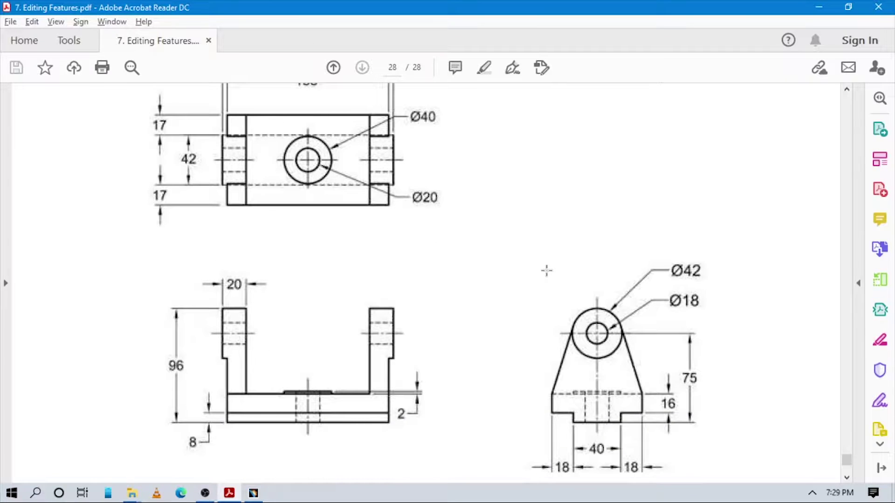
{"action": "scroll", "coordinate": [546, 271], "scroll_direction": "up", "scroll_amount": 1}
{"action": "scroll", "coordinate": [546, 271], "scroll_direction": "down", "scroll_amount": 2}
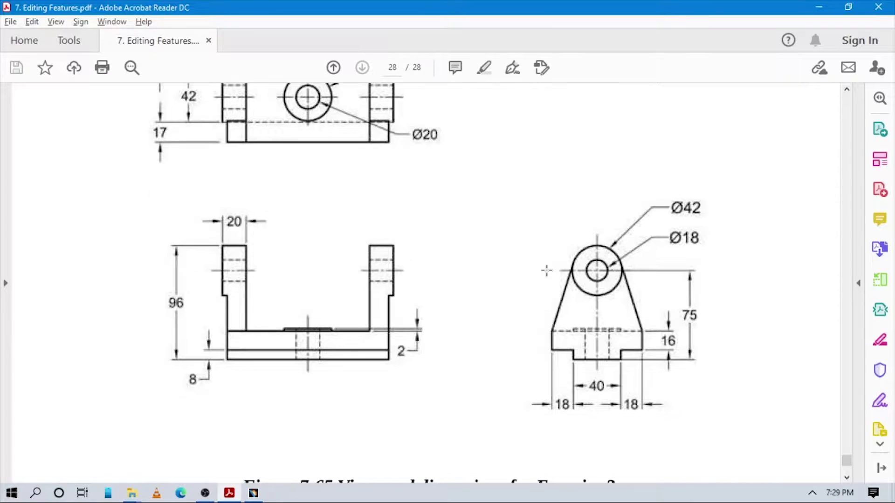
{"action": "scroll", "coordinate": [546, 270], "scroll_direction": "up", "scroll_amount": 1}
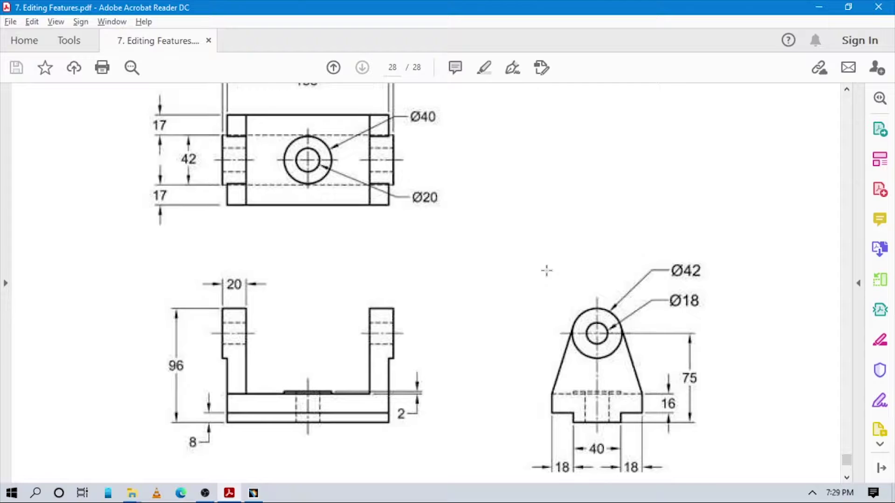
{"action": "scroll", "coordinate": [546, 270], "scroll_direction": "down", "scroll_amount": 1}
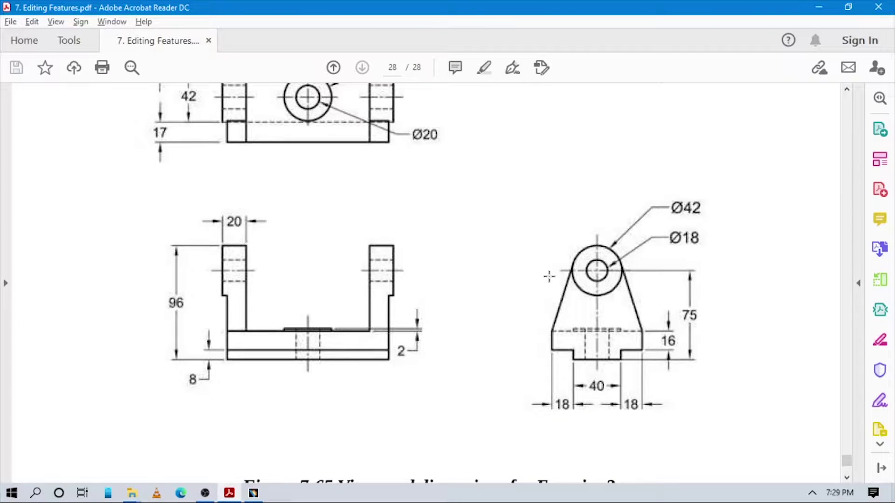
{"action": "key", "text": "alt+Tab"}
Step: Set the offset between the two rectangles' right edges to 18 mm
{"action": "left_click", "coordinate": [623, 323]}
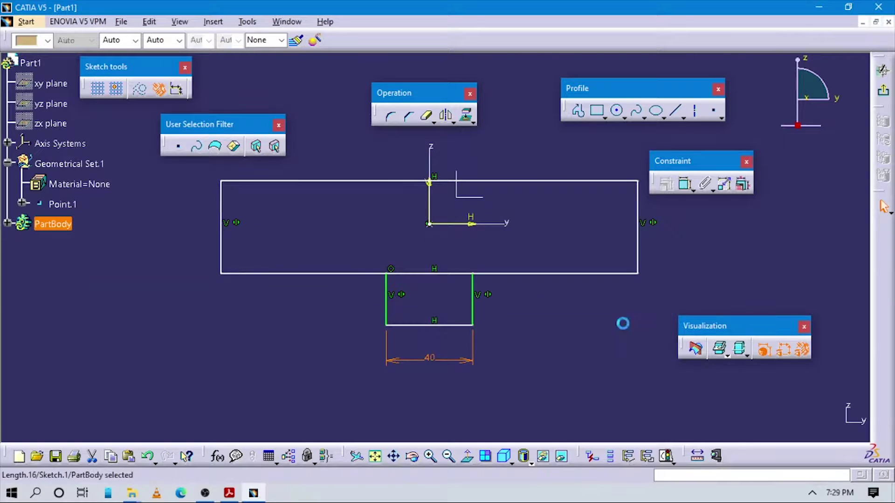
{"action": "left_click", "coordinate": [685, 184]}
{"action": "left_click", "coordinate": [473, 296]}
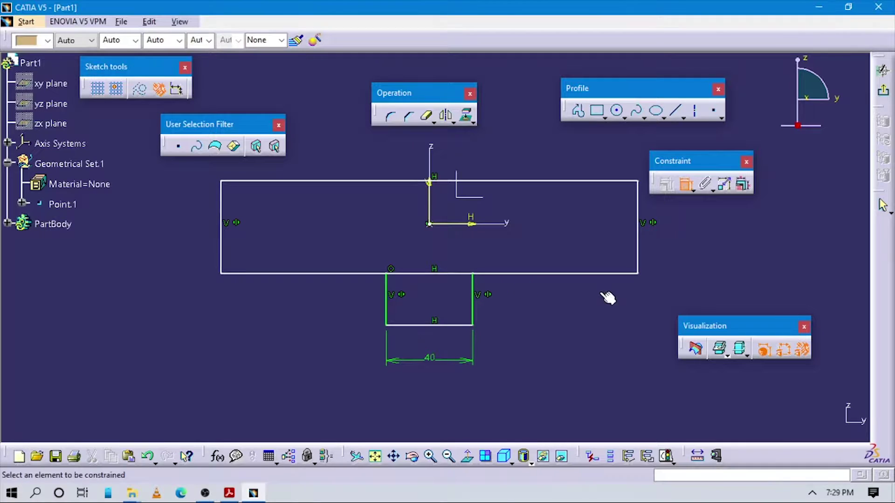
{"action": "left_click", "coordinate": [638, 258]}
{"action": "left_click", "coordinate": [580, 350]}
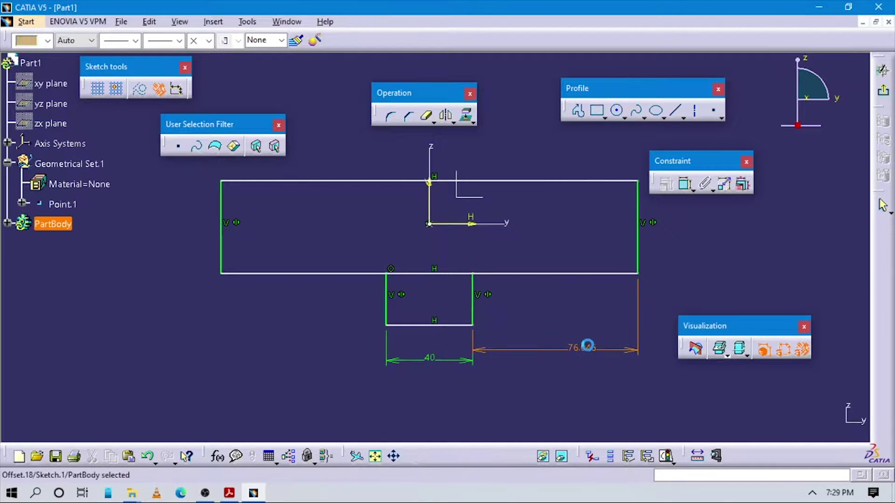
{"action": "double_click", "coordinate": [588, 344]}
{"action": "type", "text": "18"}
{"action": "key", "text": "Return"}
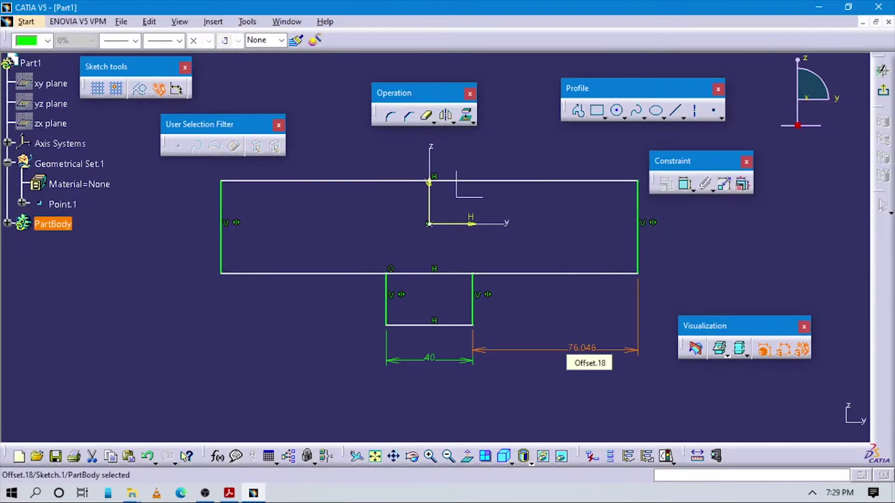
Step: Add a height dimension to the upper rectangle's right edge and check it against the drawing
{"action": "key", "text": "alt+Tab"}
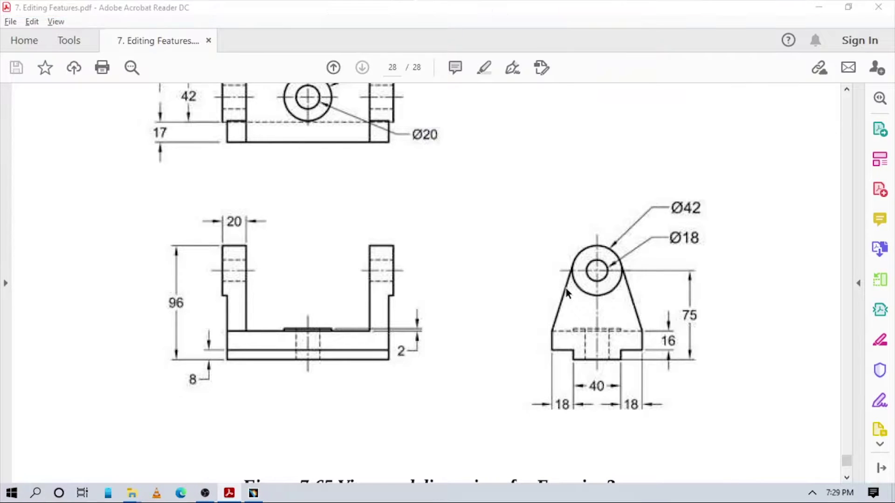
{"action": "key", "text": "alt+Tab"}
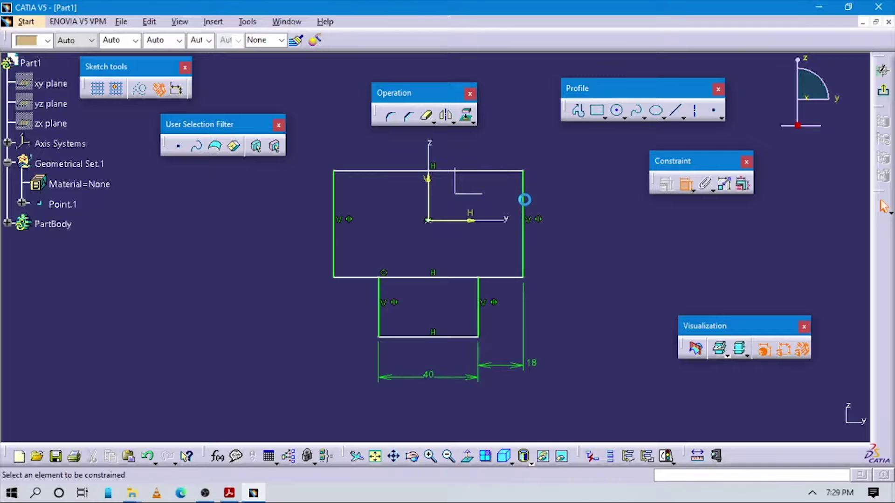
{"action": "left_click", "coordinate": [524, 200]}
{"action": "double_click", "coordinate": [572, 208]}
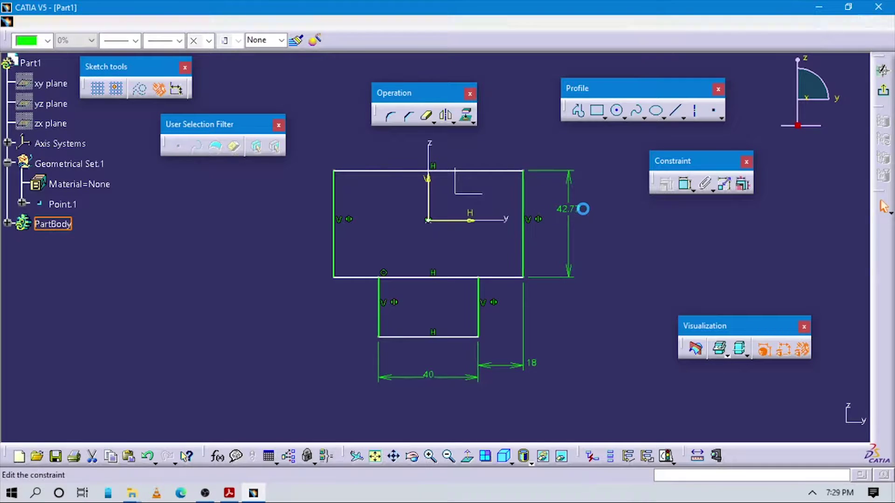
{"action": "key", "text": "alt+Tab"}
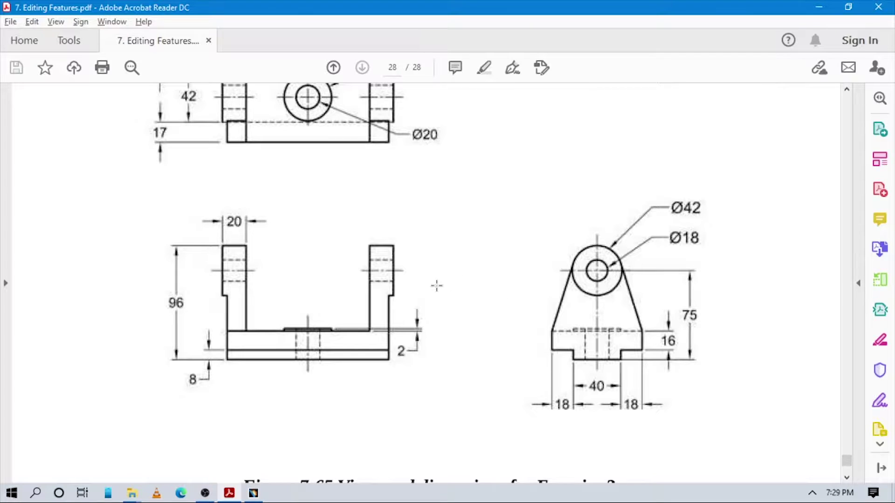
{"action": "key", "text": "alt+Tab"}
{"action": "key", "text": "alt+Tab"}
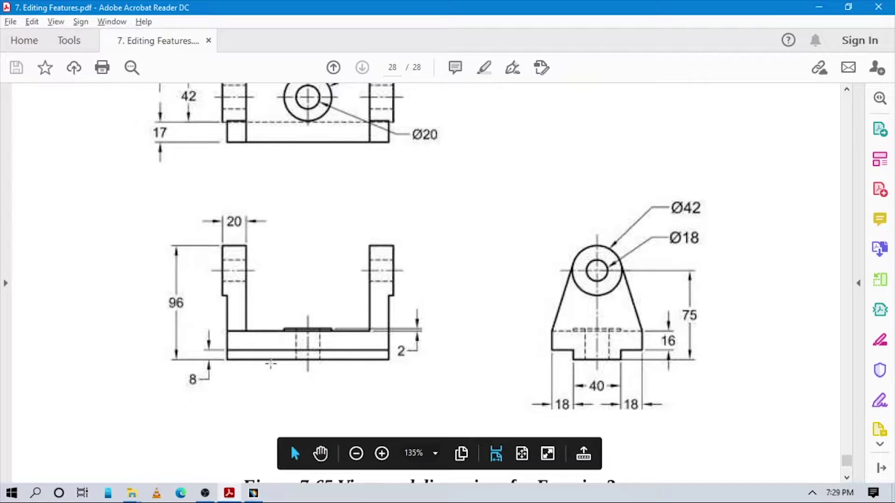
Step: Dimension the lower step's vertical edge at 20 mm
{"action": "key", "text": "alt+Tab"}
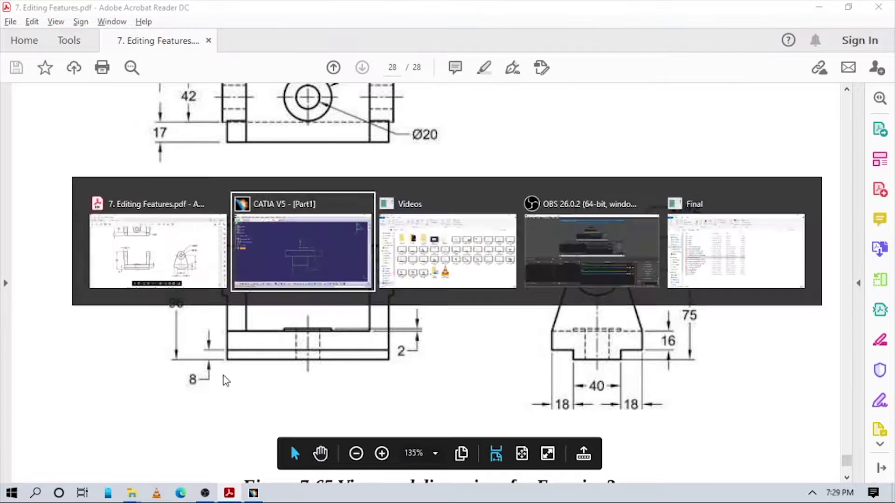
{"action": "left_click", "coordinate": [684, 184]}
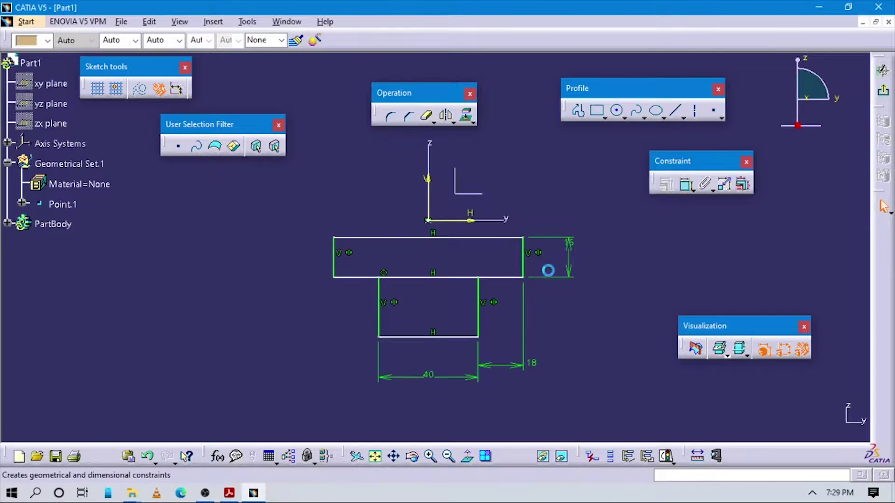
{"action": "left_click", "coordinate": [477, 309]}
{"action": "double_click", "coordinate": [487, 295]}
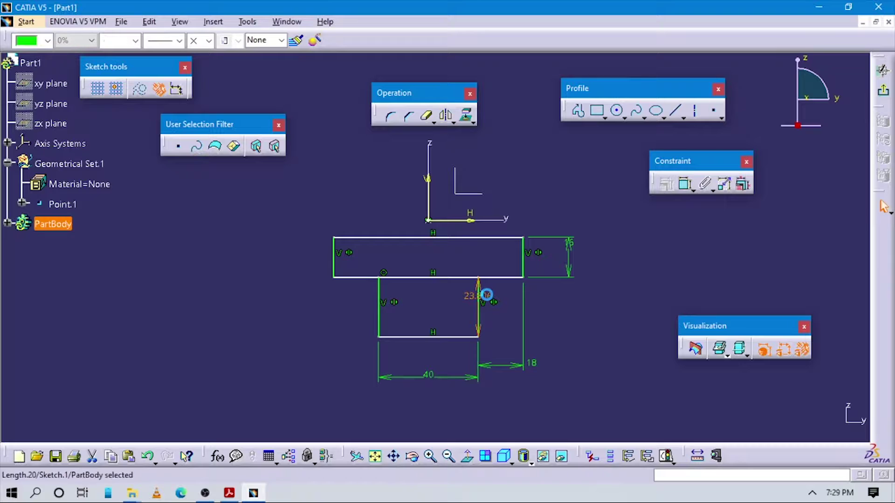
{"action": "type", "text": "20"}
{"action": "key", "text": "Return"}
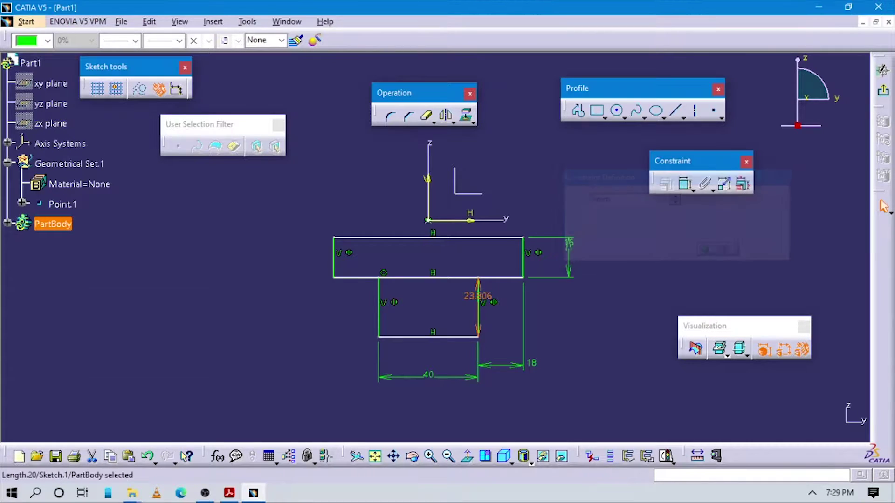
Step: Dimension the lower step's bottom line to the top line, symmetric about the horizontal axis
{"action": "left_click", "coordinate": [550, 208]}
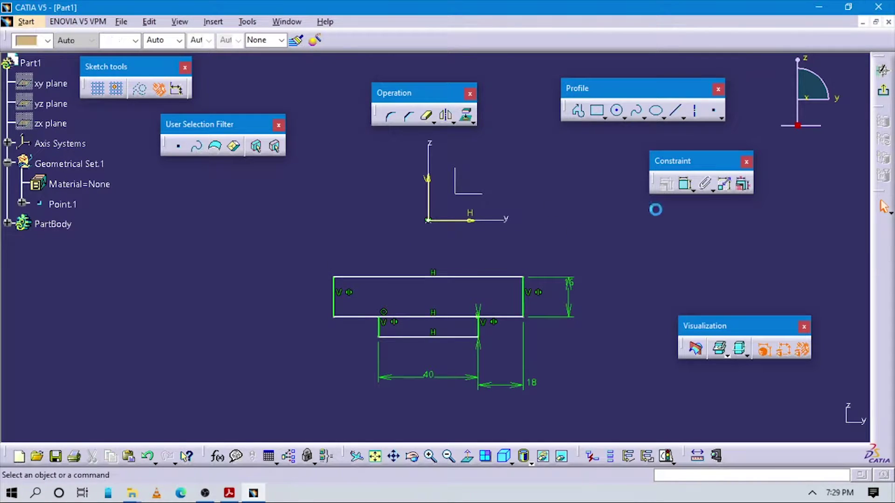
{"action": "left_click", "coordinate": [454, 337]}
{"action": "left_click", "coordinate": [456, 278]}
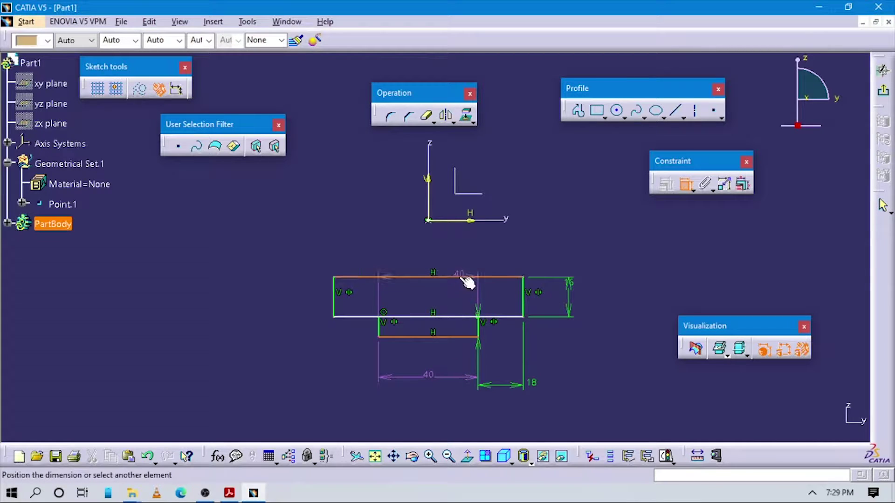
{"action": "right_click", "coordinate": [617, 266]}
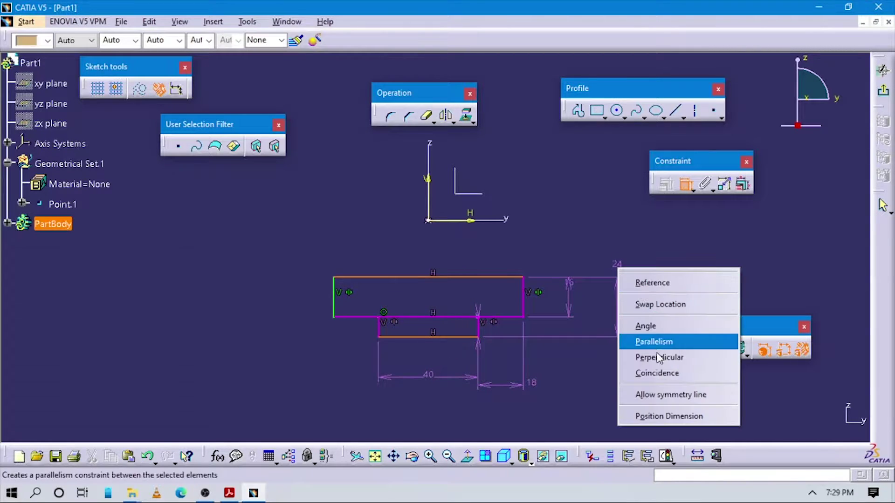
{"action": "left_click", "coordinate": [652, 392]}
{"action": "left_click", "coordinate": [476, 221]}
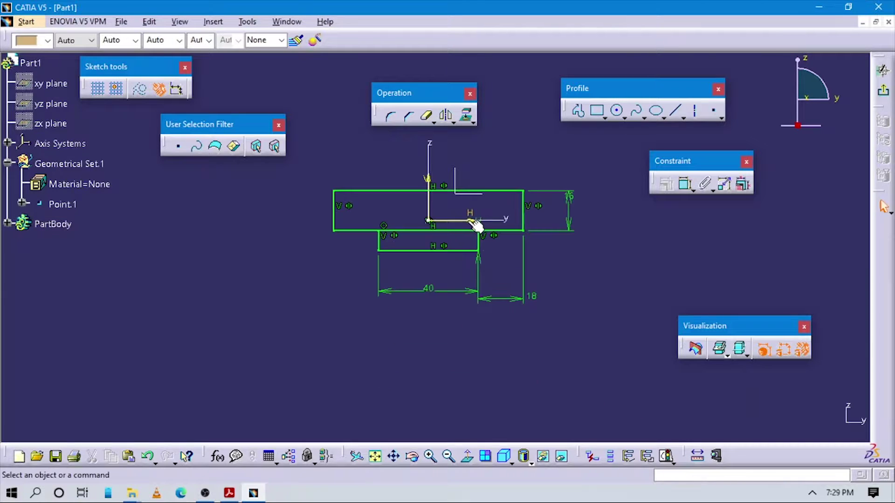
{"action": "middle_click_drag", "start_coordinate": [631, 320], "coordinate": [602, 265]}
{"action": "mouse_move", "coordinate": [545, 273]}
{"action": "middle_mouse_down"}
{"action": "mouse_move", "coordinate": [579, 335]}
{"action": "mouse_move", "coordinate": [440, 154]}
{"action": "middle_mouse_up"}
Step: Quick Trim away the shared line between the two rectangles
{"action": "left_click", "coordinate": [429, 117]}
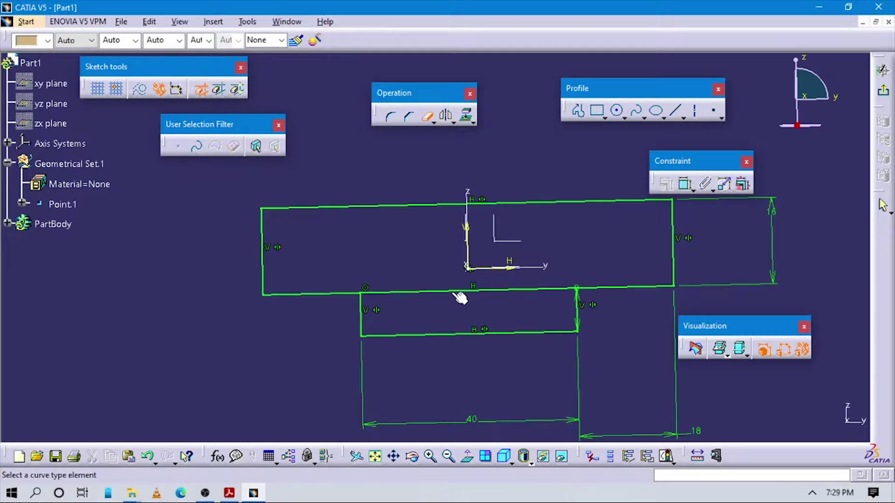
{"action": "left_click", "coordinate": [471, 291]}
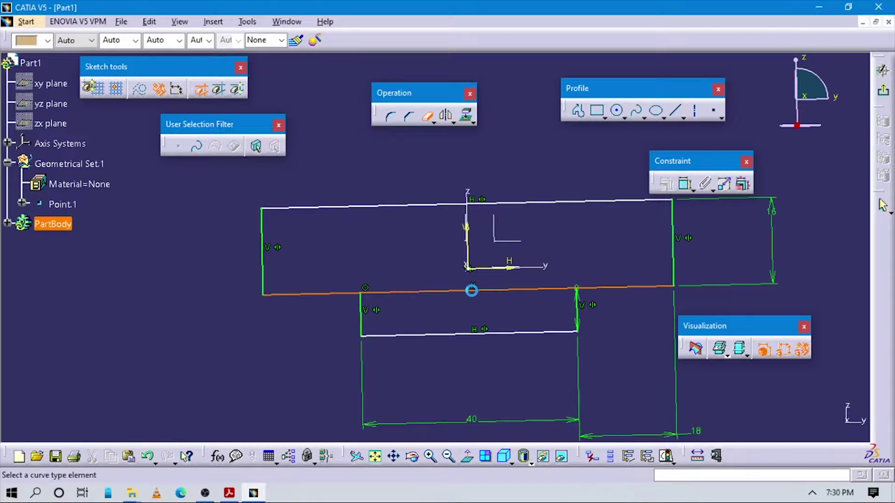
{"action": "middle_click_drag", "start_coordinate": [498, 299], "coordinate": [510, 326]}
{"action": "key", "text": "Escape"}
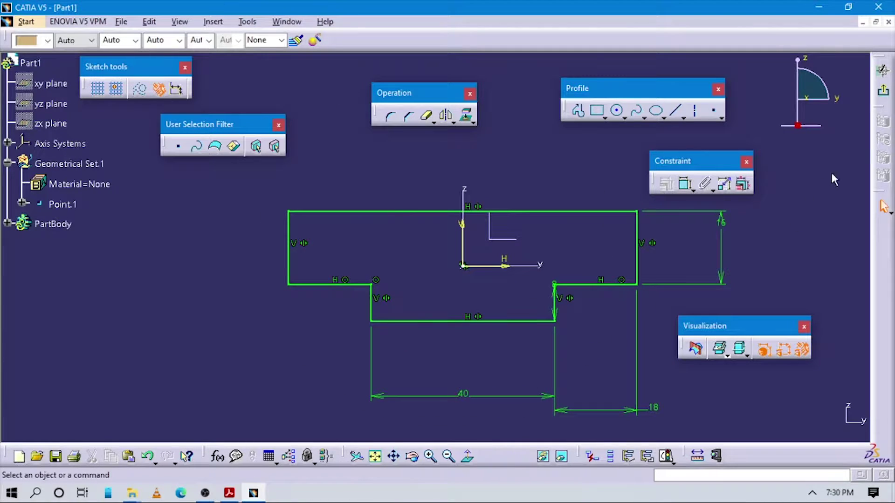
Step: Exit the sketch and pad the stepped profile with Mirrored extent, length 136/2 mm
{"action": "left_click", "coordinate": [887, 93]}
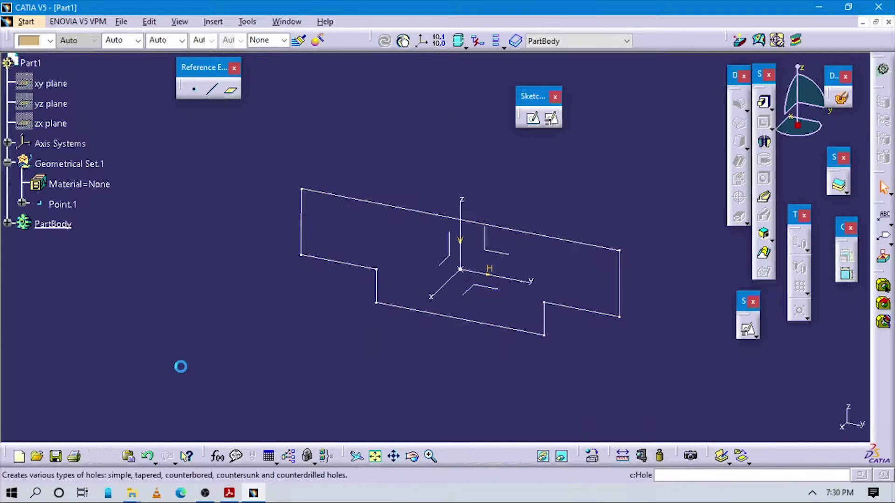
{"action": "left_click", "coordinate": [763, 102]}
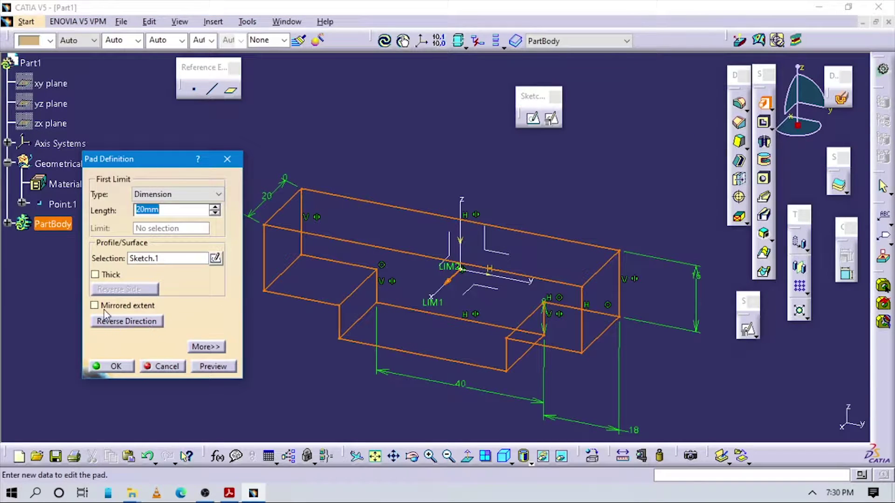
{"action": "left_click", "coordinate": [96, 306]}
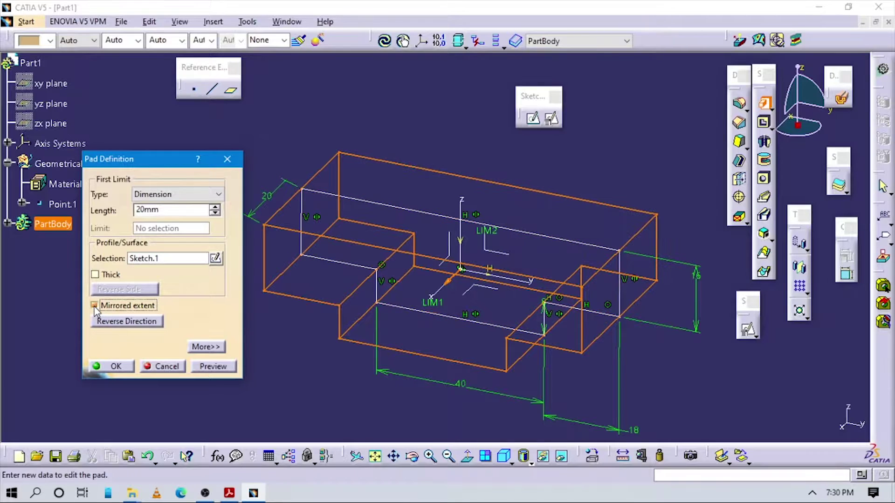
{"action": "key", "text": "alt+Tab"}
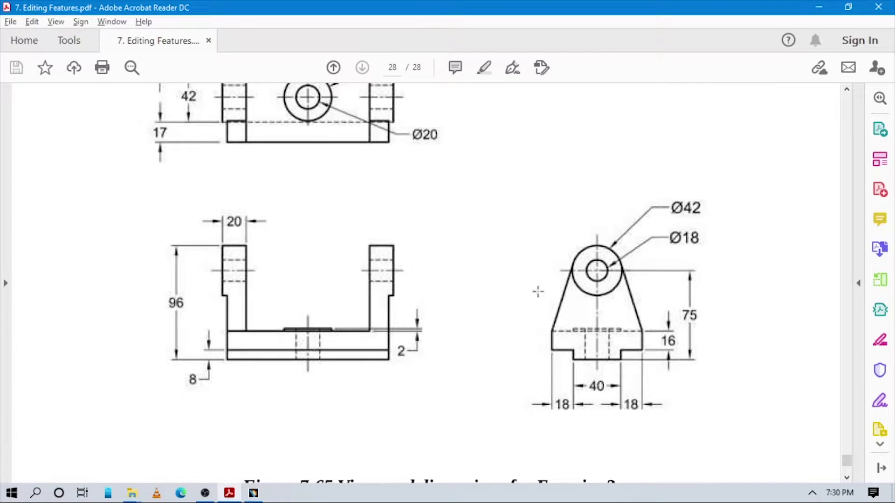
{"action": "scroll", "coordinate": [471, 292], "scroll_direction": "up", "scroll_amount": 2}
{"action": "scroll", "coordinate": [471, 291], "scroll_direction": "down", "scroll_amount": 4}
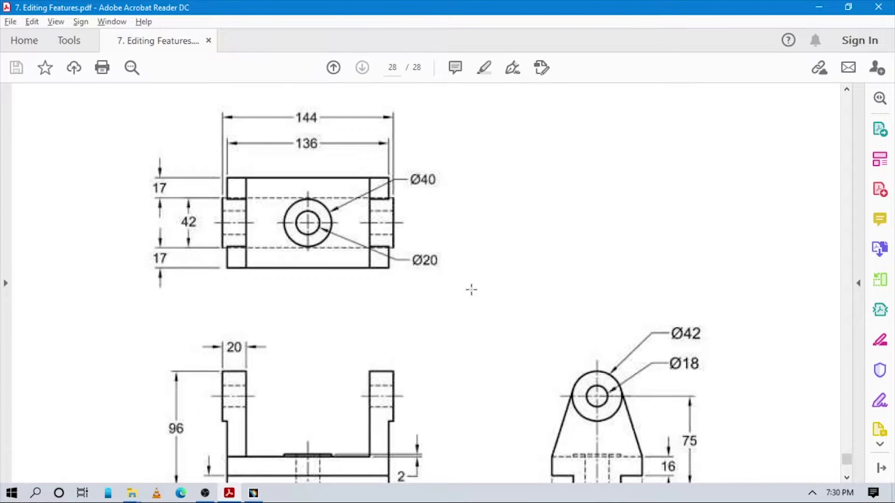
{"action": "scroll", "coordinate": [363, 228], "scroll_direction": "down", "scroll_amount": 3}
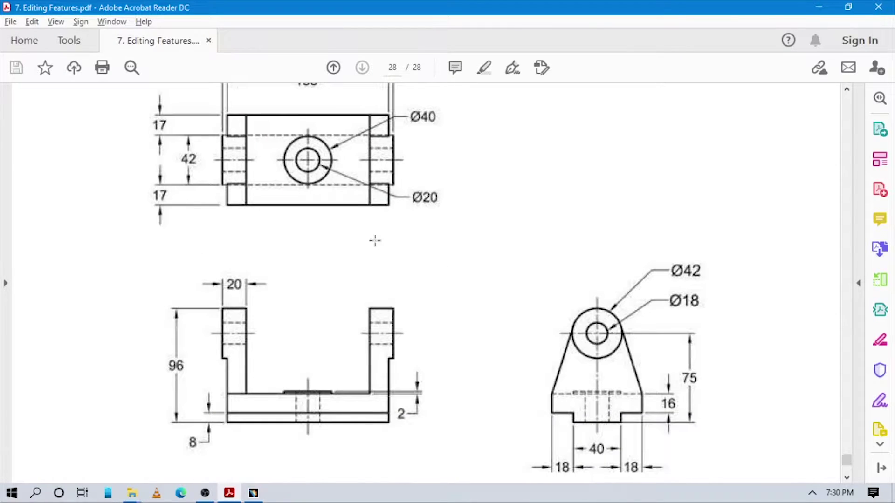
{"action": "scroll", "coordinate": [326, 287], "scroll_direction": "up", "scroll_amount": 6}
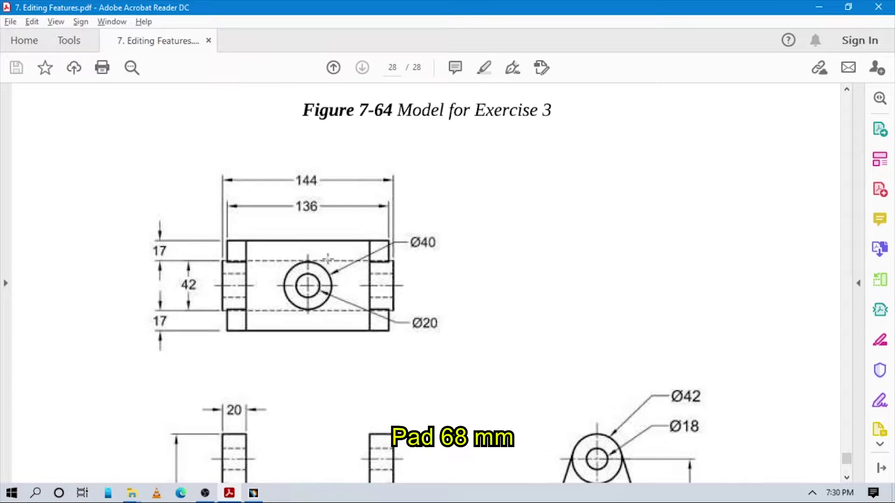
{"action": "key", "text": "alt+Tab"}
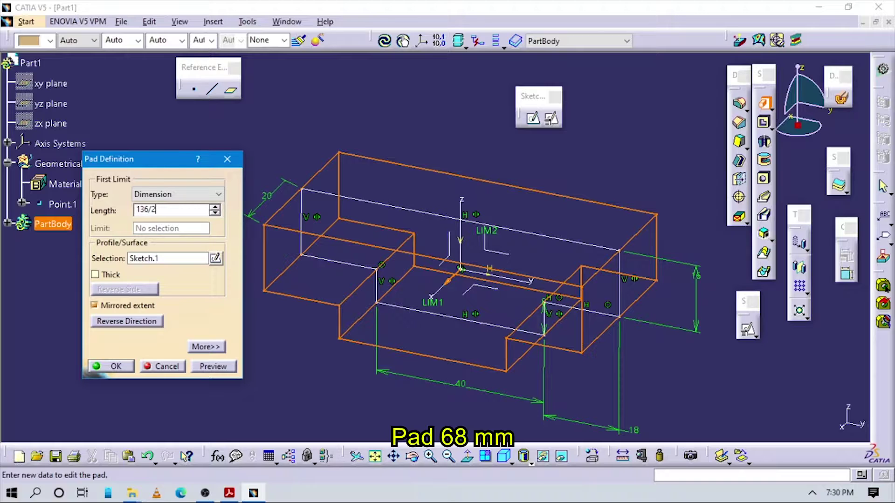
{"action": "key", "text": "Return"}
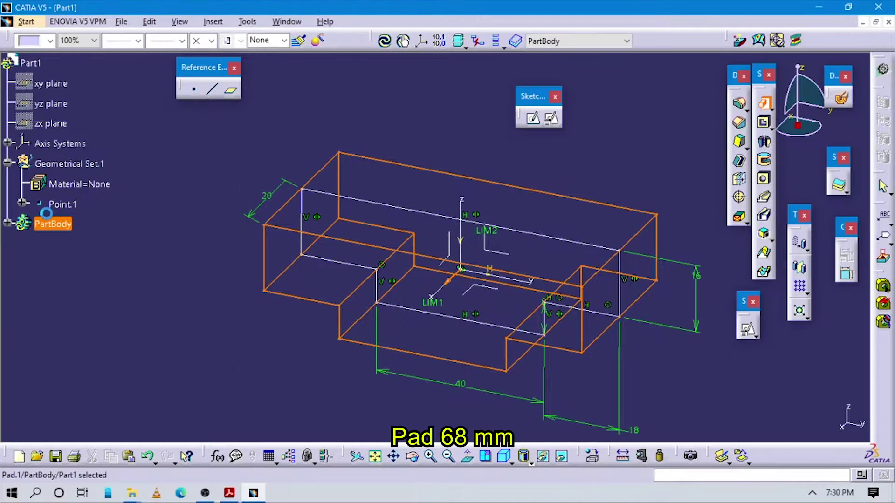
{"action": "middle_click_drag", "start_coordinate": [558, 245], "coordinate": [549, 295]}
{"action": "left_click", "coordinate": [557, 328]}
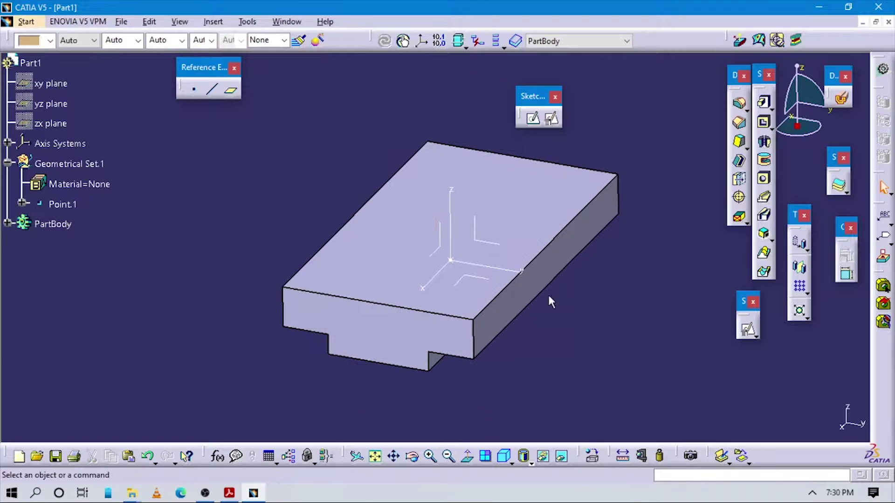
Step: Glance at the Exercise 3 drawing in the PDF and return to CATIA
{"action": "left_click", "coordinate": [229, 492]}
{"action": "scroll", "coordinate": [438, 284], "scroll_direction": "down", "scroll_amount": 4}
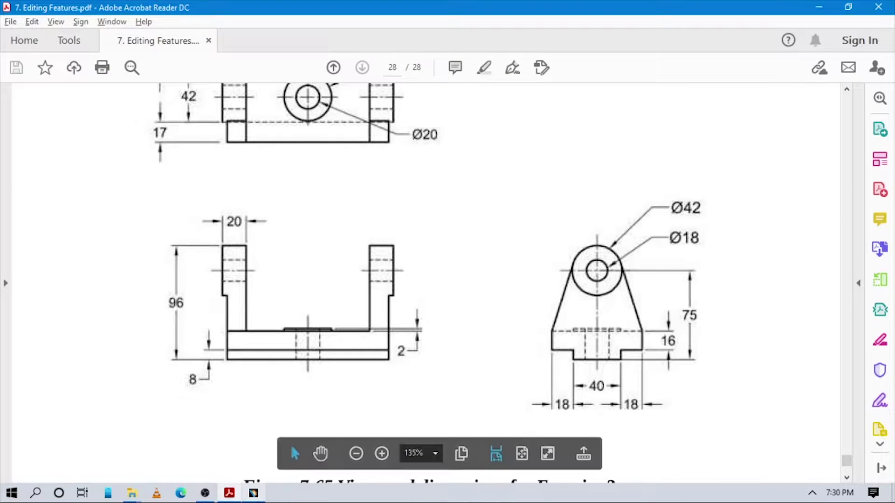
{"action": "left_click", "coordinate": [253, 493]}
Step: Position a new sketch on the YZ plane, origin projected from Point.1, parallel to the Y axis
{"action": "left_click", "coordinate": [553, 120]}
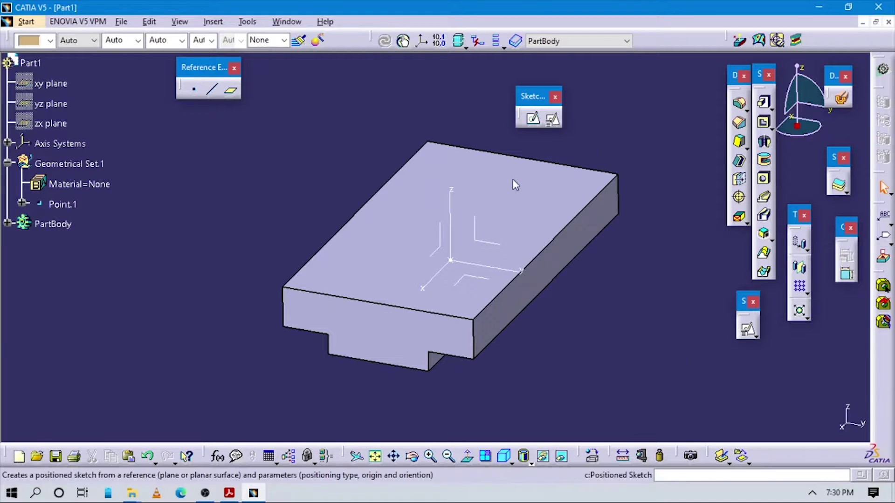
{"action": "left_click", "coordinate": [476, 227]}
{"action": "left_click", "coordinate": [239, 171]}
{"action": "left_click", "coordinate": [219, 201]}
{"action": "left_click", "coordinate": [231, 219]}
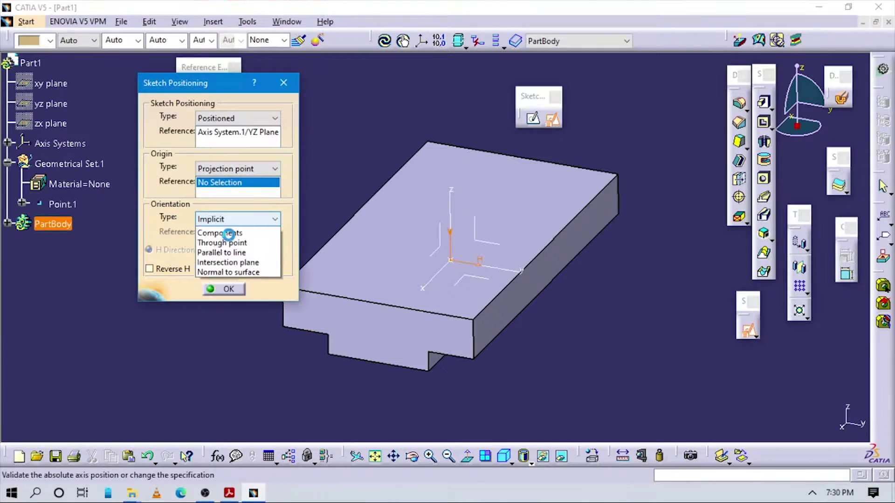
{"action": "left_click", "coordinate": [233, 291]}
{"action": "left_click", "coordinate": [491, 264]}
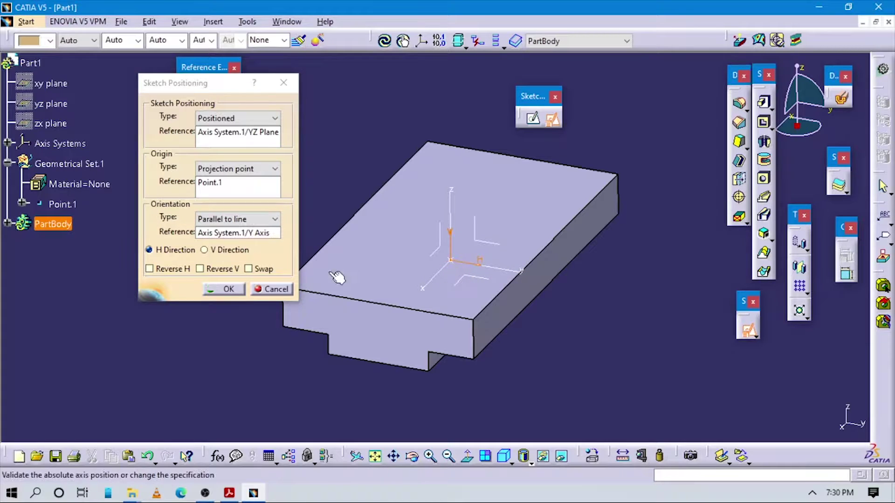
{"action": "key", "text": "Return"}
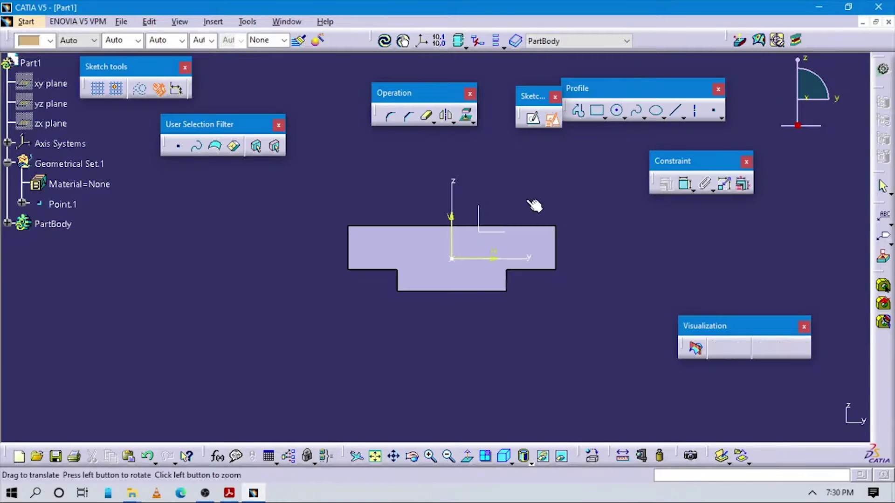
Step: Draw a circle above the block, centred on the vertical axis
{"action": "key", "text": "alt+Tab"}
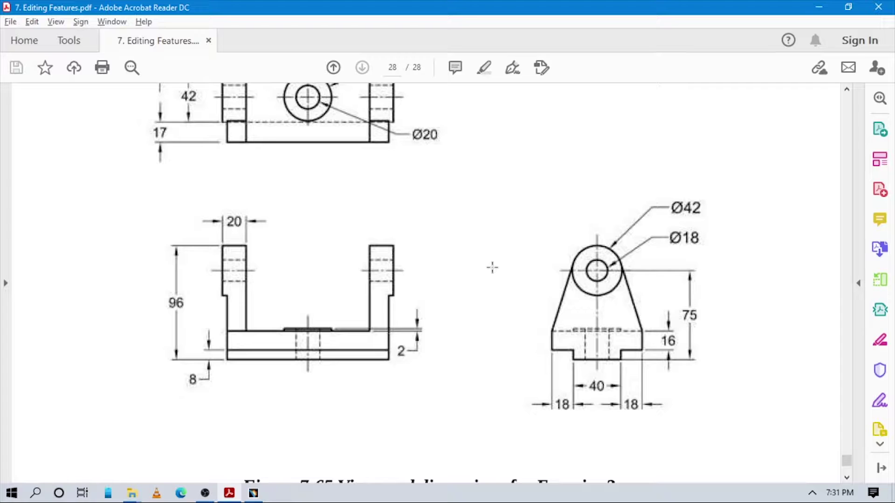
{"action": "key", "text": "alt+Tab"}
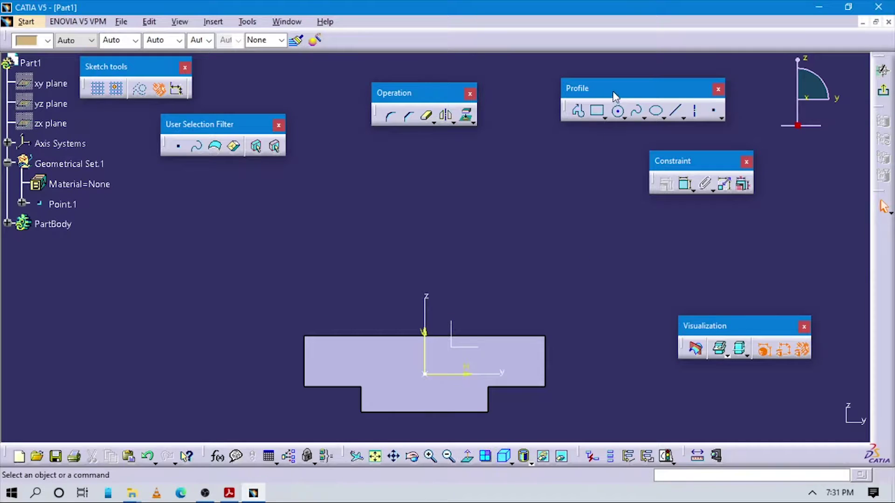
{"action": "left_click", "coordinate": [617, 110]}
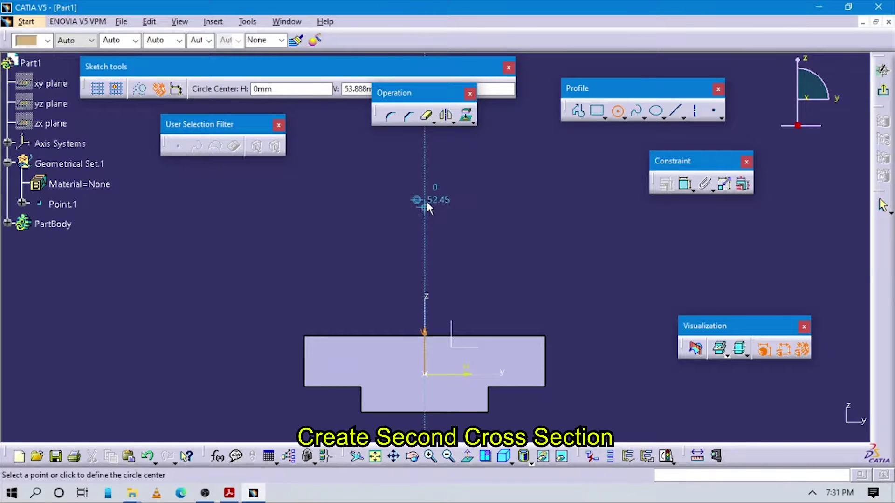
{"action": "left_click", "coordinate": [424, 203]}
{"action": "left_click", "coordinate": [461, 241]}
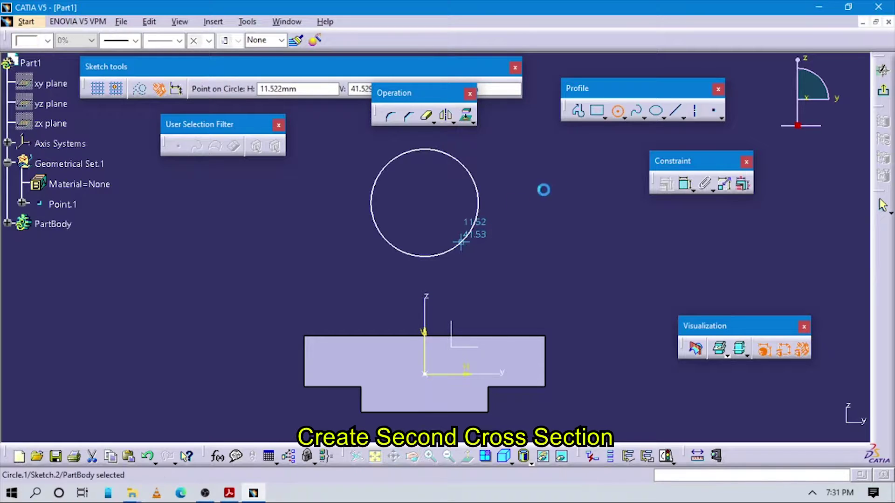
Step: Switch the circle's dimension from radius to diameter and set it to 42 mm
{"action": "left_click", "coordinate": [685, 185]}
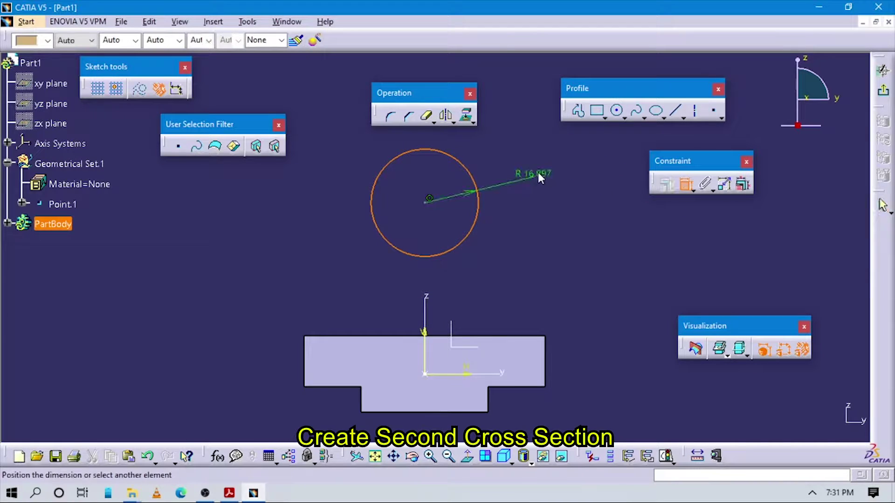
{"action": "left_click", "coordinate": [544, 169]}
{"action": "double_click", "coordinate": [544, 169]}
{"action": "key", "text": "alt+Tab"}
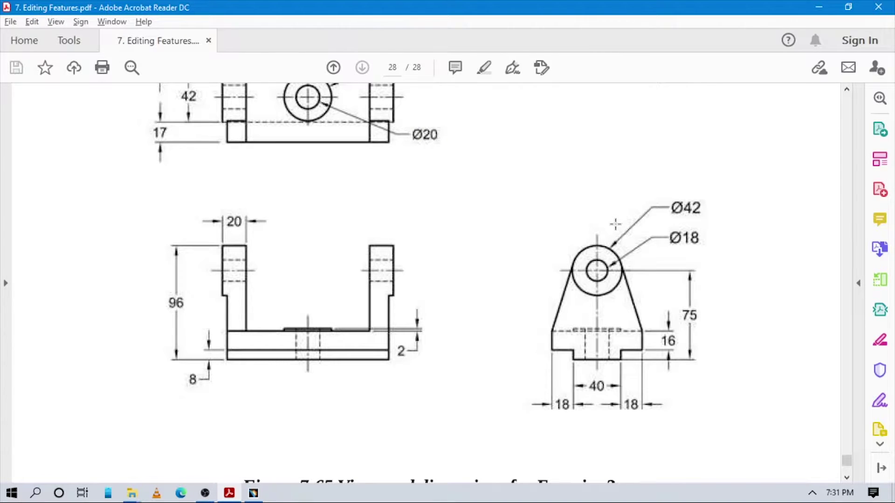
{"action": "key", "text": "alt+Tab"}
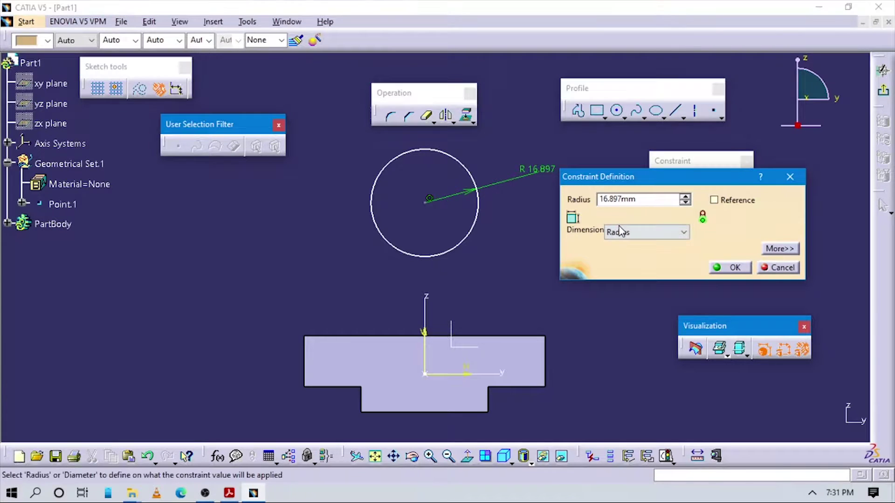
{"action": "left_click", "coordinate": [620, 231]}
{"action": "left_click", "coordinate": [627, 257]}
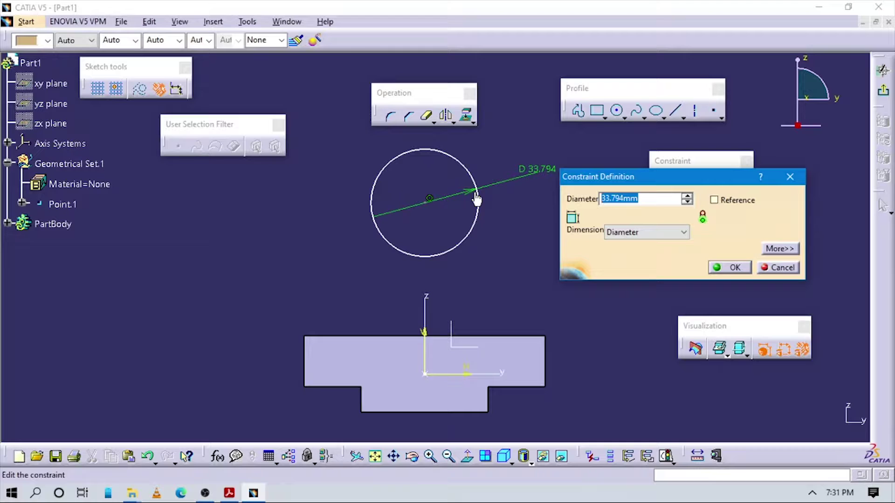
{"action": "key", "text": "Return"}
{"action": "key", "text": "alt+Tab"}
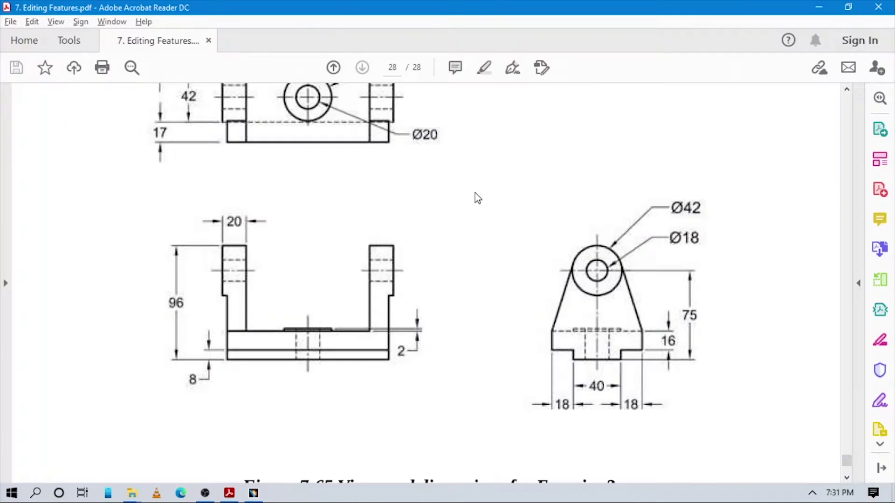
{"action": "key", "text": "alt+Tab"}
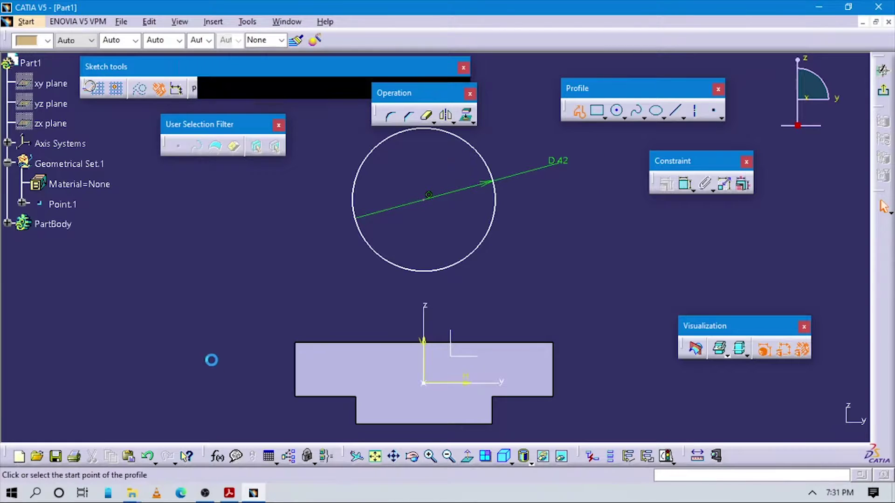
Step: Draw a long horizontal line across the top of the stepped base
{"action": "left_click", "coordinate": [225, 341]}
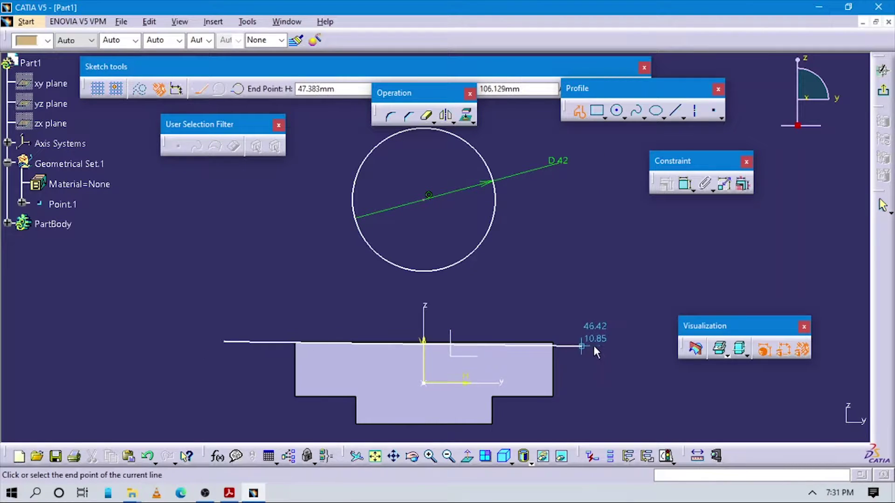
{"action": "left_click", "coordinate": [627, 342]}
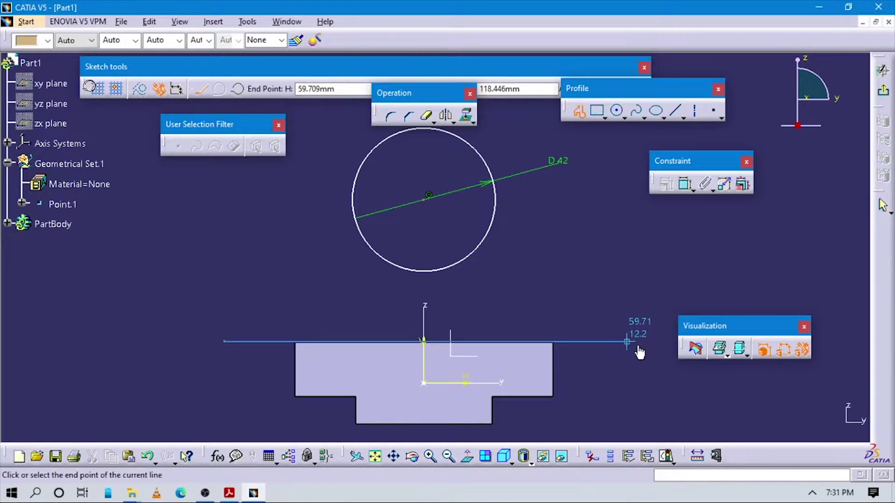
{"action": "key", "text": "Escape"}
{"action": "left_click", "coordinate": [641, 346]}
Step: Add a trial offset from the H axis to the line, then delete the 12.199 dimension
{"action": "left_click", "coordinate": [685, 184]}
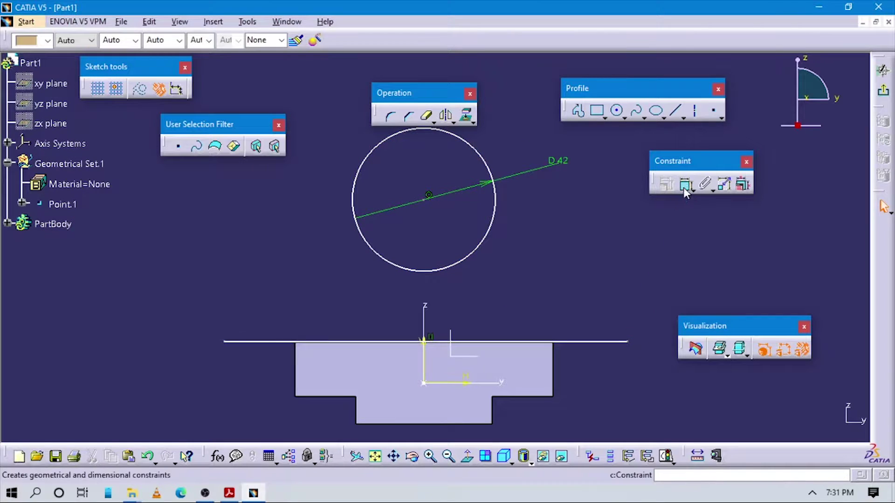
{"action": "left_click", "coordinate": [464, 390]}
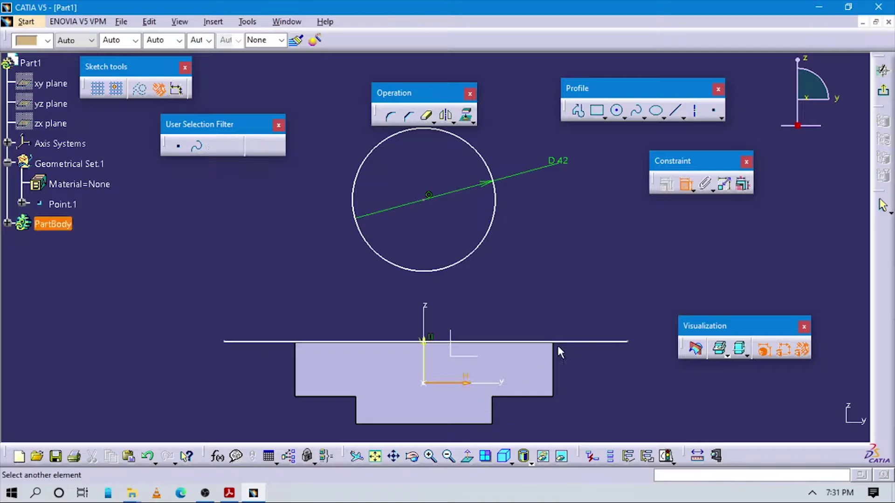
{"action": "left_click", "coordinate": [576, 345]}
{"action": "left_click", "coordinate": [588, 361]}
{"action": "double_click", "coordinate": [587, 359]}
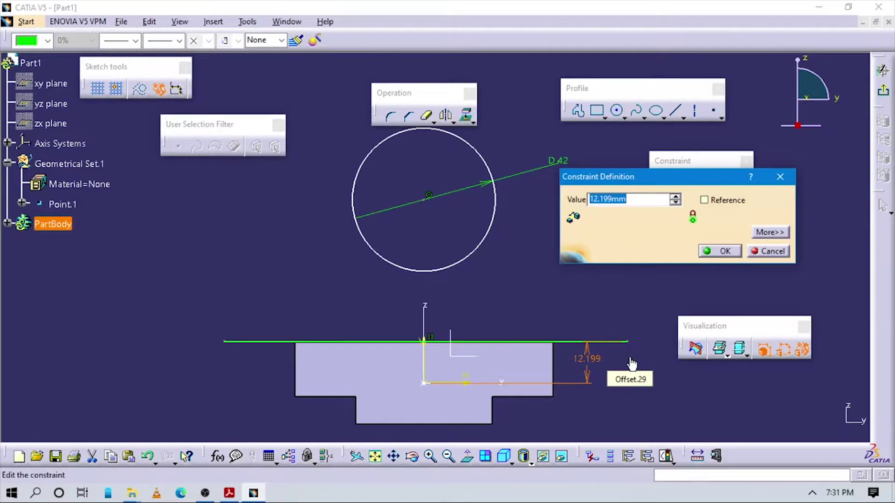
{"action": "key", "text": "alt+Tab"}
{"action": "scroll", "coordinate": [414, 351], "scroll_direction": "up", "scroll_amount": 3}
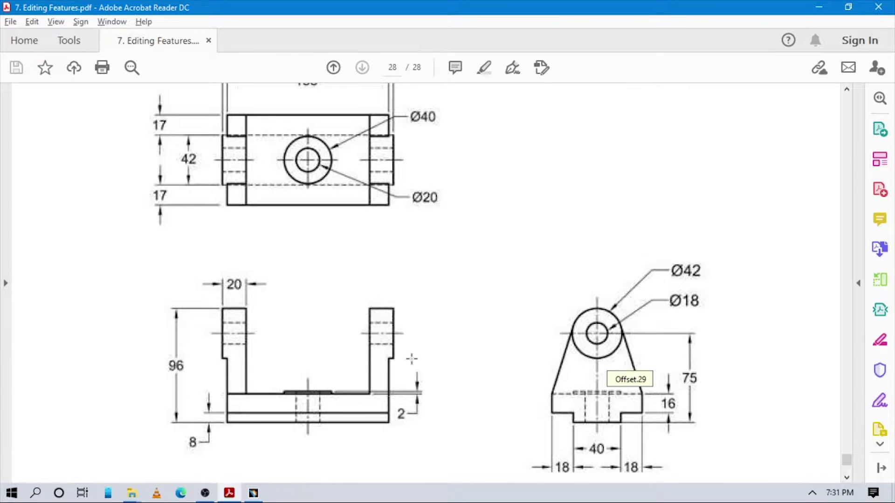
{"action": "scroll", "coordinate": [411, 358], "scroll_direction": "down", "scroll_amount": 3}
{"action": "key", "text": "alt+Tab"}
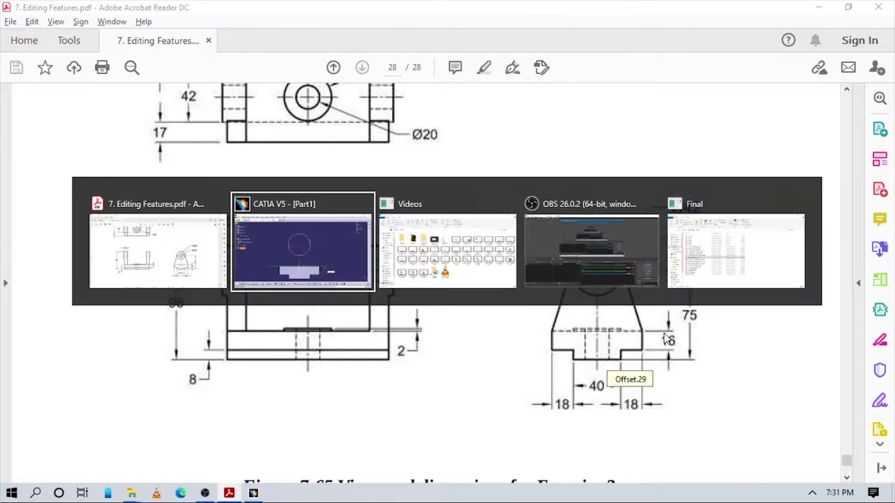
{"action": "middle_click_drag", "start_coordinate": [488, 371], "coordinate": [475, 346]}
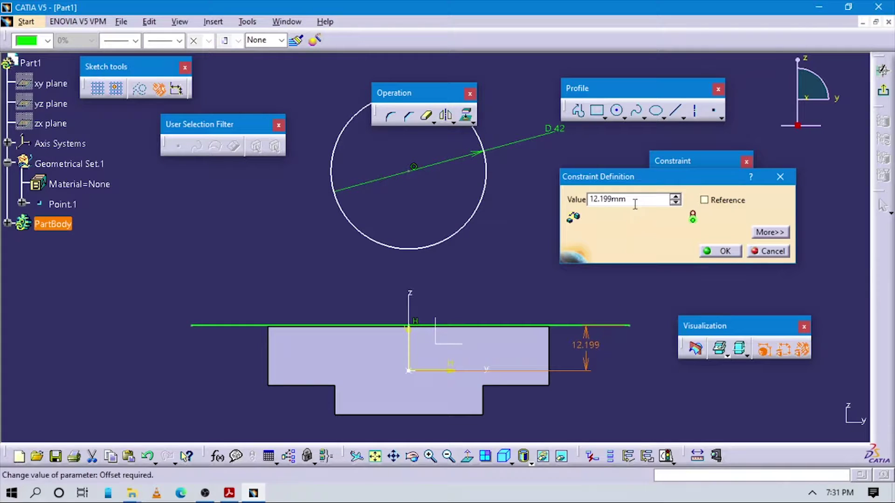
{"action": "left_click", "coordinate": [780, 177]}
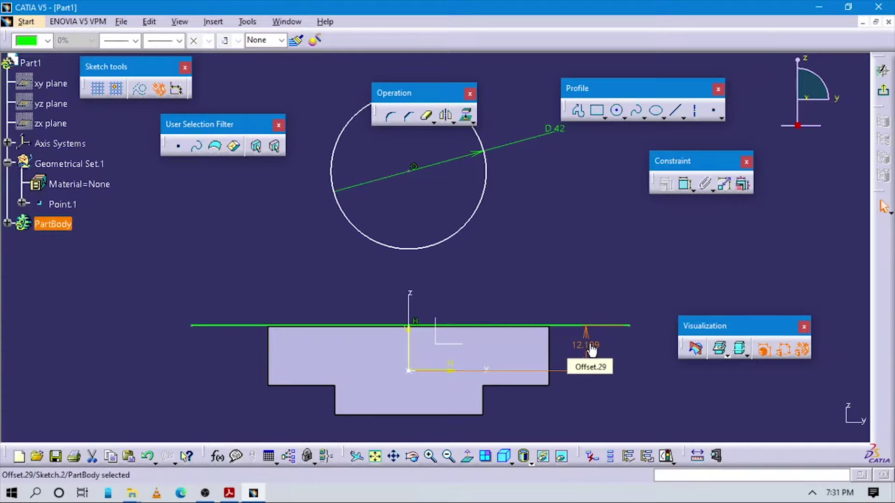
{"action": "key", "text": "Delete"}
Step: Dimension the top line 16 mm from the base's step edge
{"action": "left_click", "coordinate": [684, 184]}
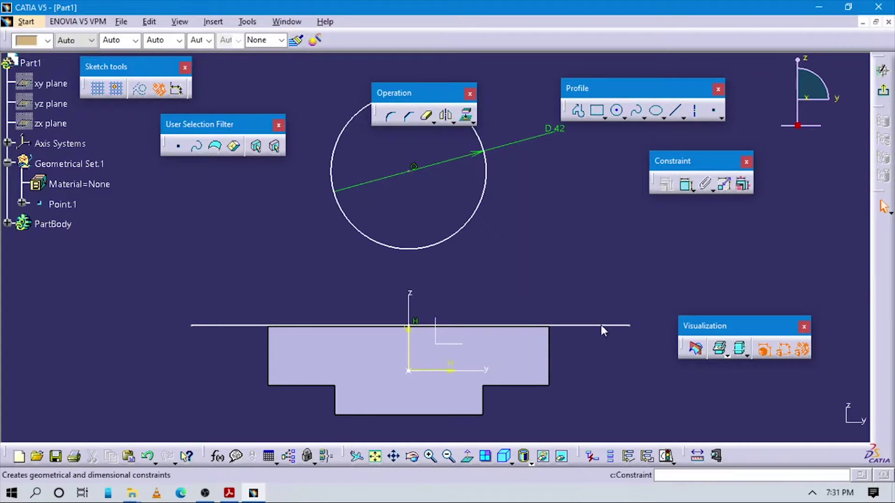
{"action": "left_click", "coordinate": [569, 325]}
{"action": "left_click", "coordinate": [593, 355]}
{"action": "double_click", "coordinate": [593, 355]}
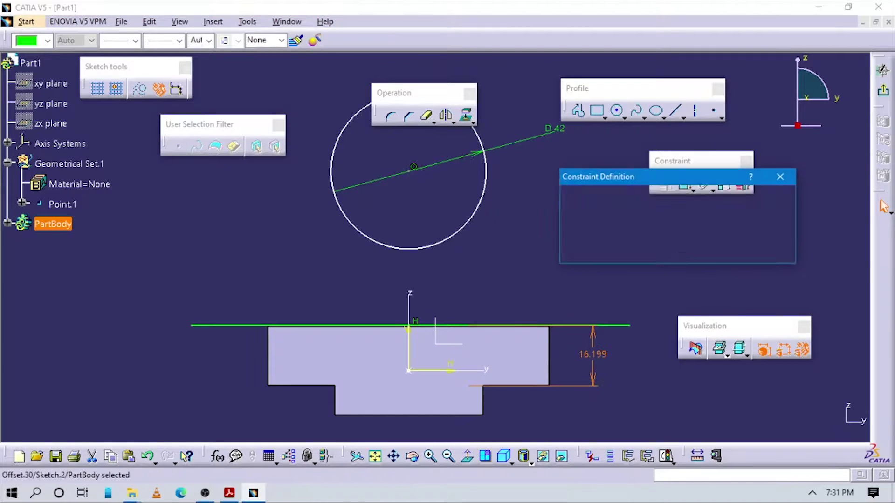
{"action": "type", "text": "16"}
{"action": "key", "text": "Return"}
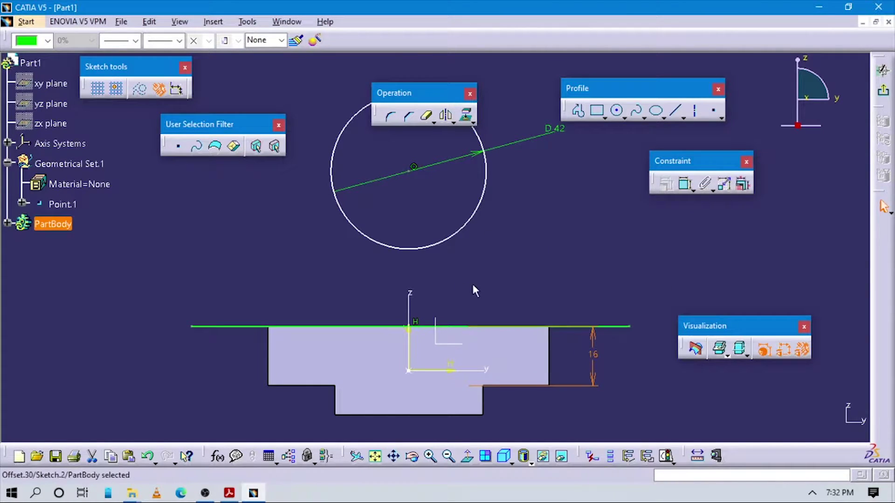
{"action": "left_click", "coordinate": [472, 285]}
Step: Dimension the top line 12 mm above the H axis and delete the 16 offset
{"action": "left_click", "coordinate": [683, 183]}
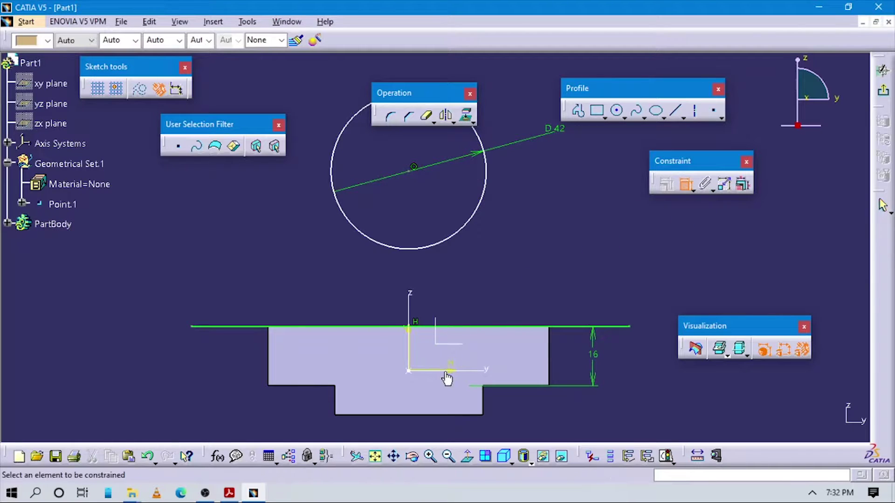
{"action": "left_click", "coordinate": [446, 371]}
{"action": "left_click", "coordinate": [539, 327]}
{"action": "left_click", "coordinate": [623, 302]}
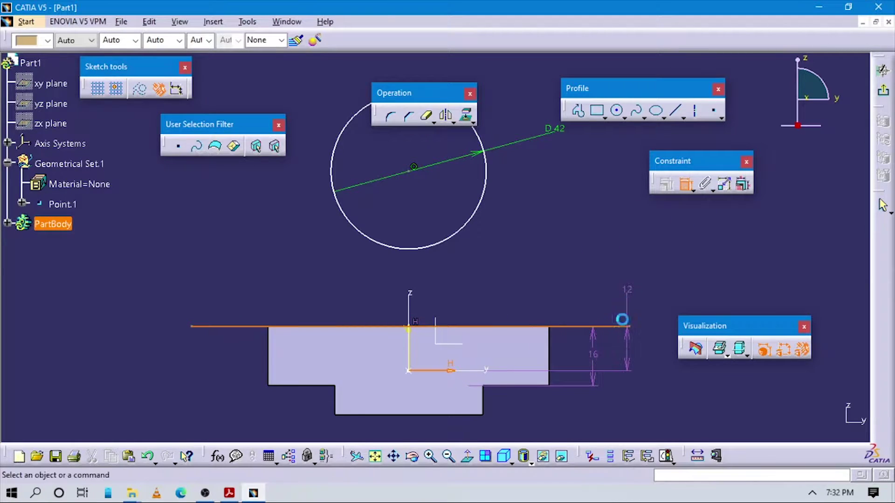
{"action": "left_click", "coordinate": [592, 355]}
{"action": "key", "text": "Delete"}
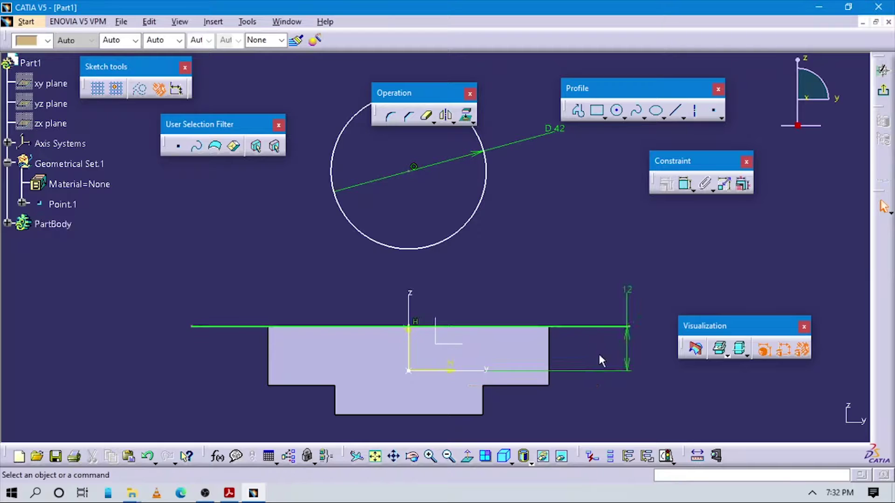
{"action": "mouse_move", "coordinate": [493, 365]}
{"action": "middle_mouse_down"}
{"action": "mouse_move", "coordinate": [520, 360]}
{"action": "mouse_move", "coordinate": [511, 270]}
{"action": "mouse_move", "coordinate": [523, 300]}
{"action": "middle_mouse_up"}
{"action": "middle_click_drag", "start_coordinate": [546, 262], "coordinate": [529, 296]}
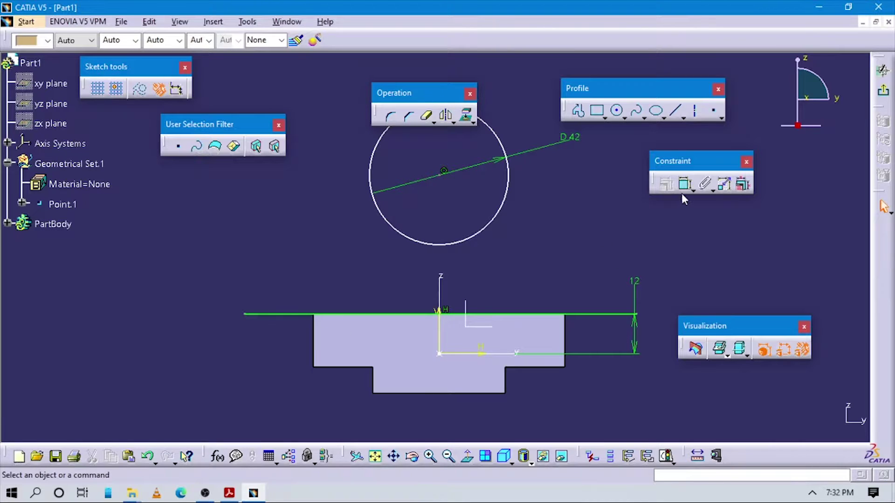
Step: Set the top line's length to 40+18+18 (76 mm)
{"action": "key", "text": "alt+Tab"}
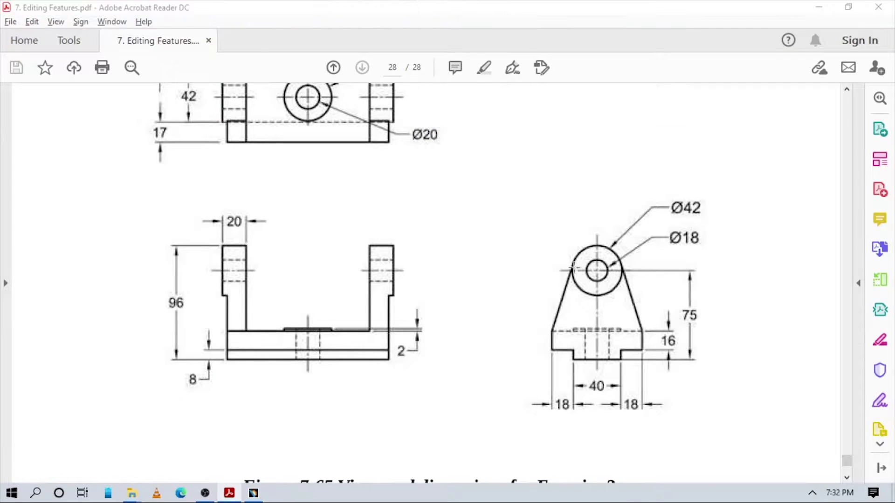
{"action": "key", "text": "alt+Tab"}
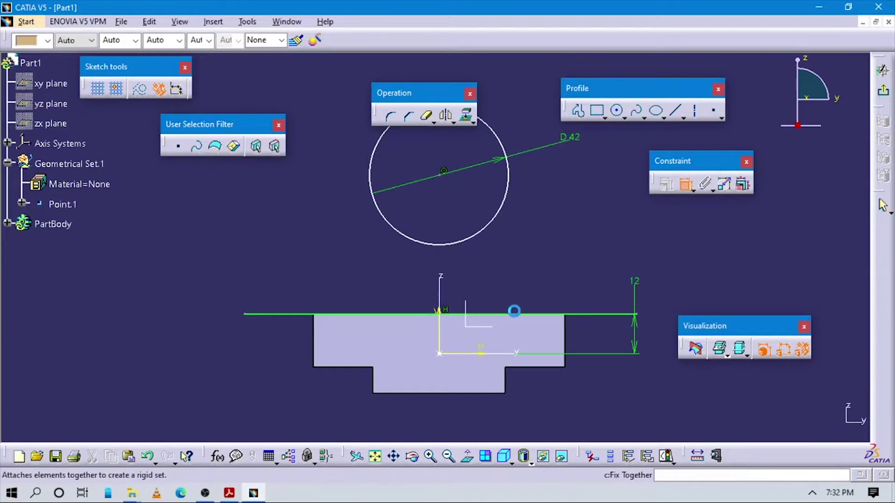
{"action": "left_click", "coordinate": [515, 314]}
{"action": "left_click", "coordinate": [519, 273]}
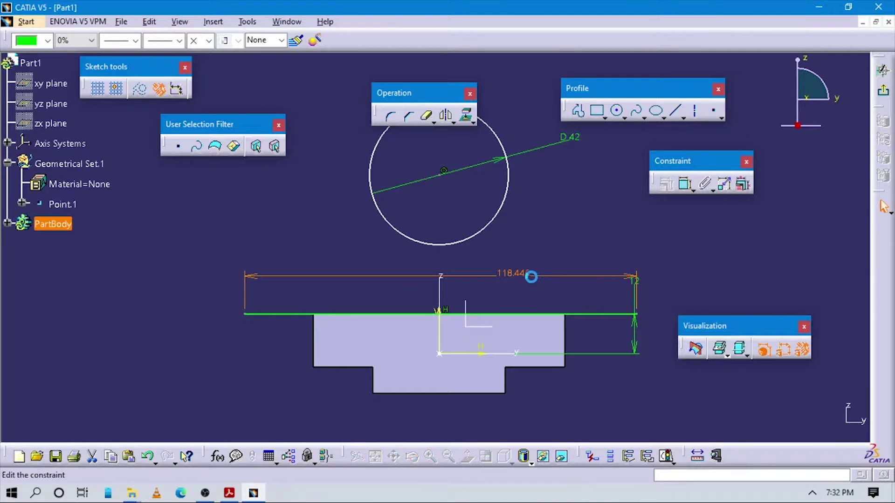
{"action": "double_click", "coordinate": [529, 274]}
{"action": "type", "text": "40+18+"}
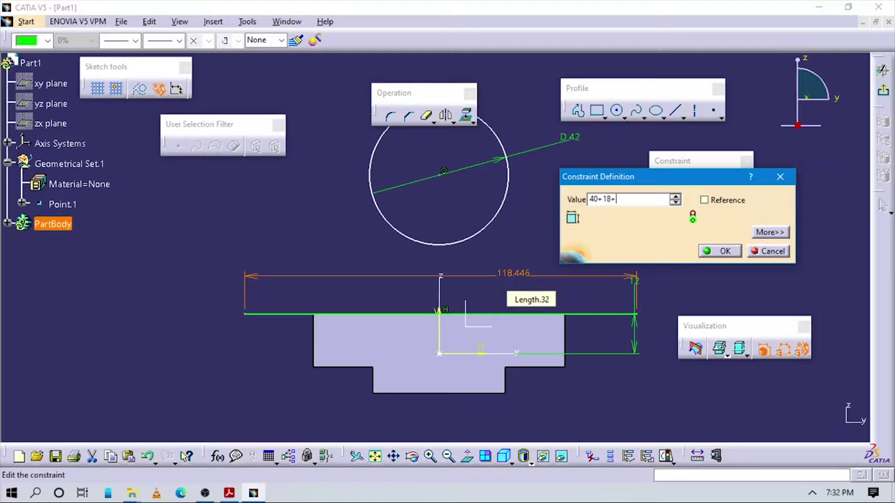
{"action": "type", "text": "18"}
{"action": "key", "text": "Return"}
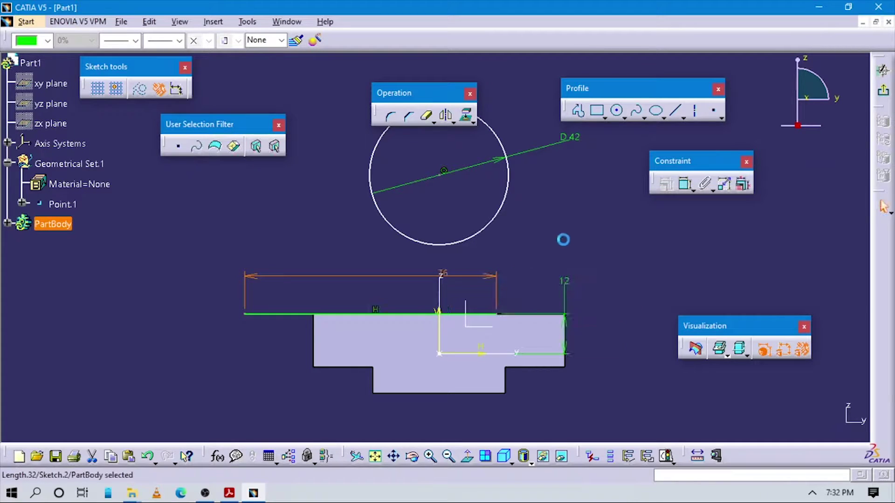
Step: Make the line's endpoints symmetric about the vertical axis
{"action": "left_click", "coordinate": [684, 184]}
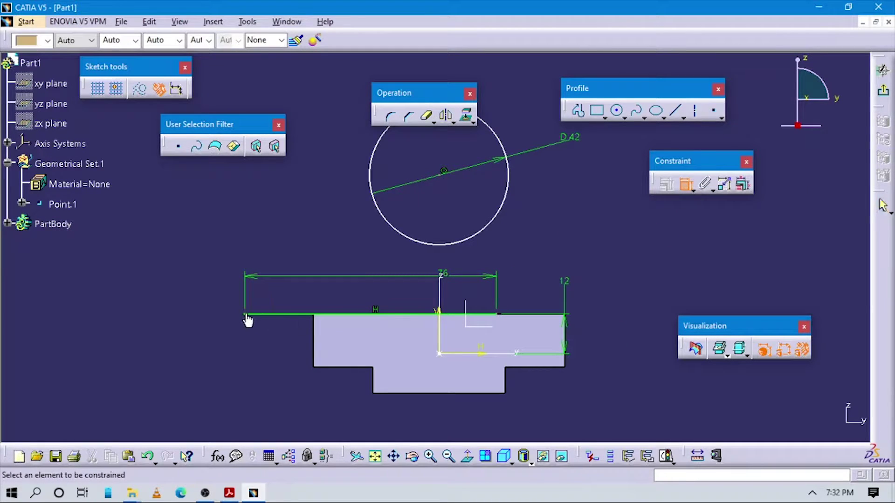
{"action": "left_click", "coordinate": [477, 315]}
{"action": "left_click", "coordinate": [509, 315]}
{"action": "right_click", "coordinate": [540, 230]}
{"action": "left_click", "coordinate": [582, 347]}
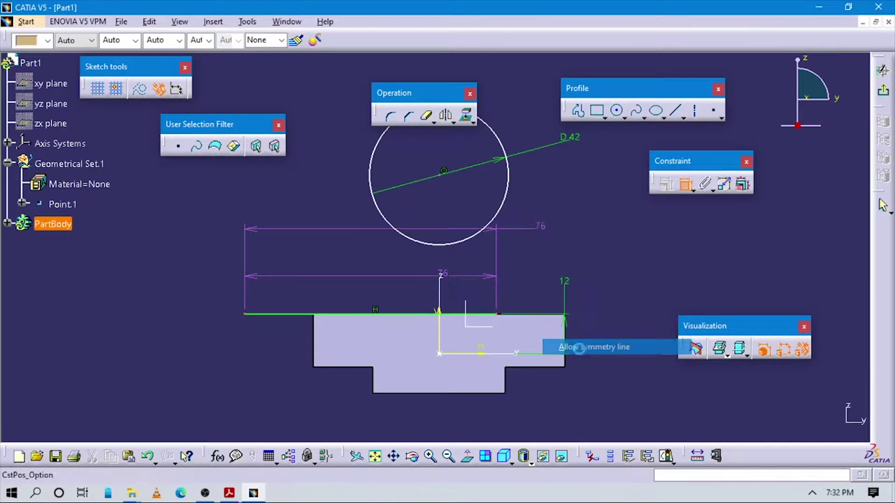
{"action": "left_click", "coordinate": [440, 328]}
{"action": "middle_click_drag", "start_coordinate": [623, 309], "coordinate": [616, 300]}
{"action": "scroll", "coordinate": [615, 298], "scroll_direction": "up", "scroll_amount": 1}
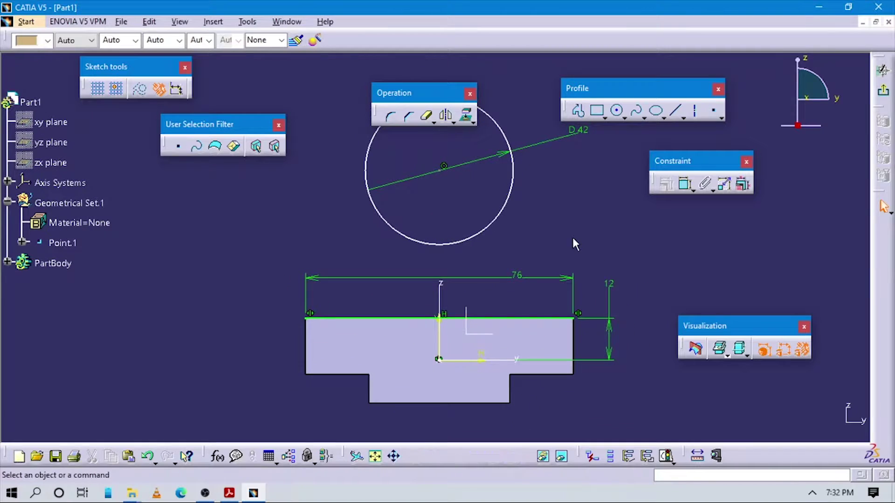
Step: Draw lines from both ends of the 76 mm line, tangent to the circle's sides
{"action": "left_click", "coordinate": [578, 112]}
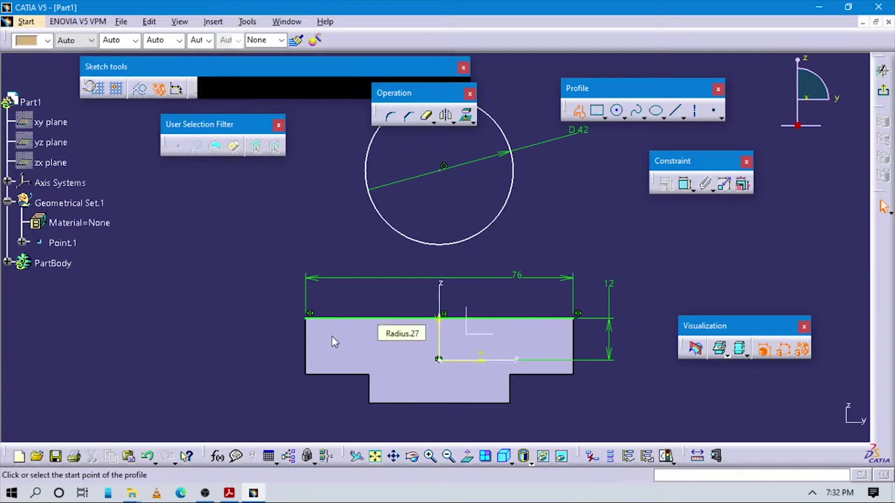
{"action": "left_click", "coordinate": [307, 320]}
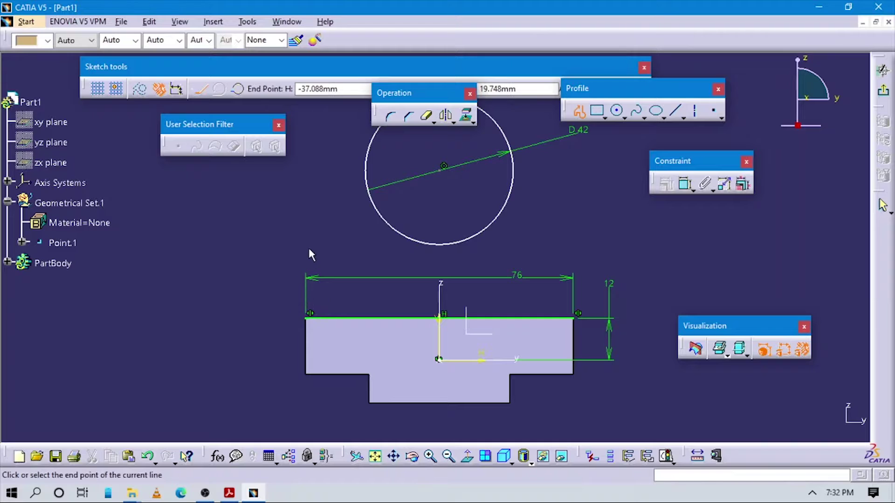
{"action": "middle_click_drag", "start_coordinate": [294, 248], "coordinate": [315, 299]}
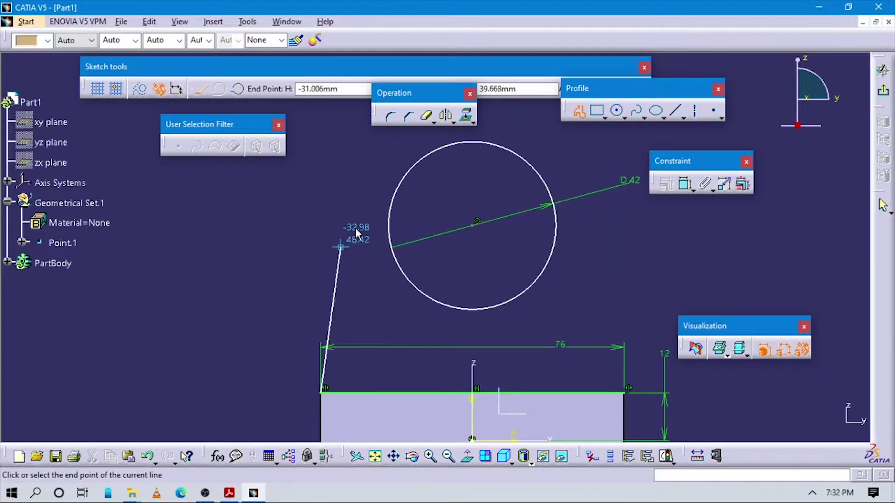
{"action": "left_click", "coordinate": [395, 199]}
{"action": "key", "text": "Escape"}
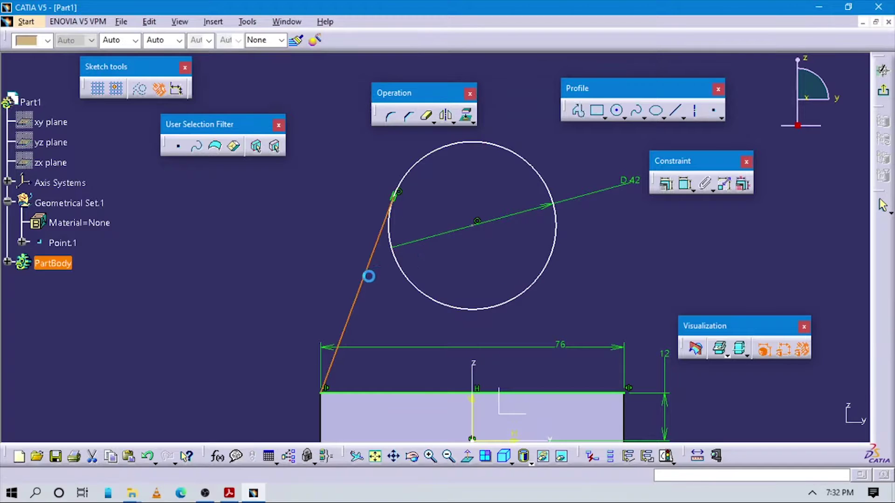
{"action": "left_click", "coordinate": [578, 110]}
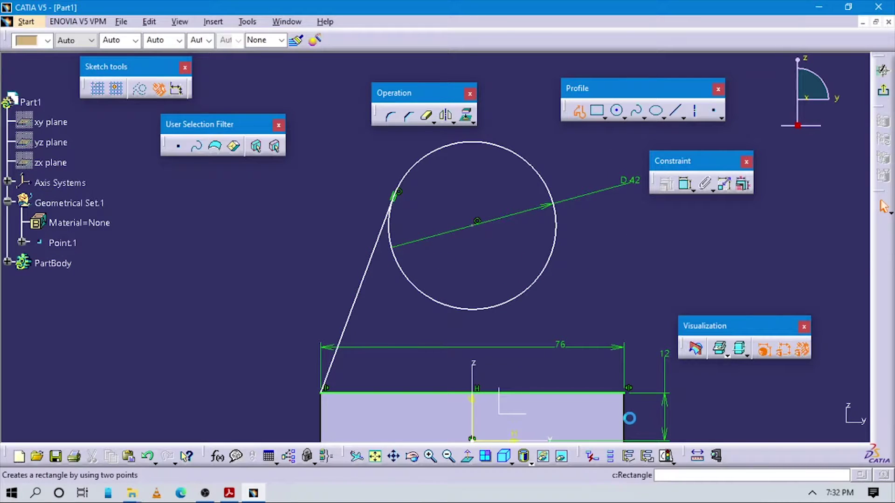
{"action": "left_click", "coordinate": [625, 394]}
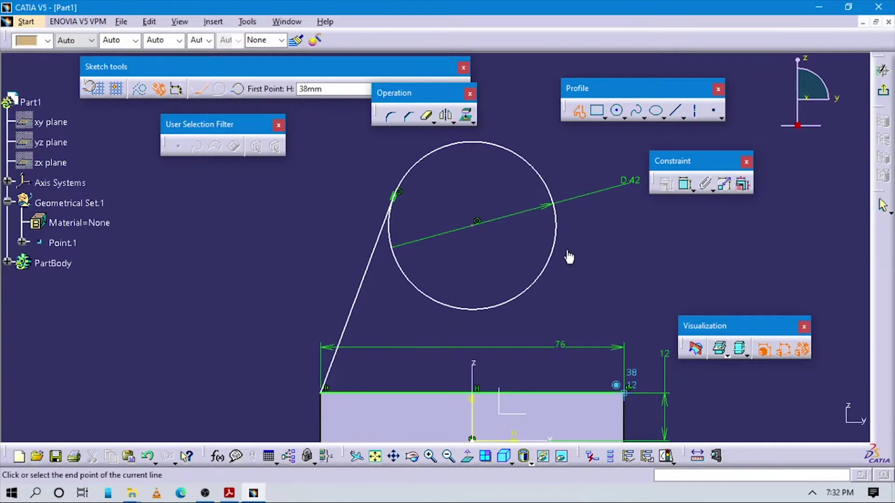
{"action": "left_click", "coordinate": [554, 201]}
{"action": "key", "text": "Escape"}
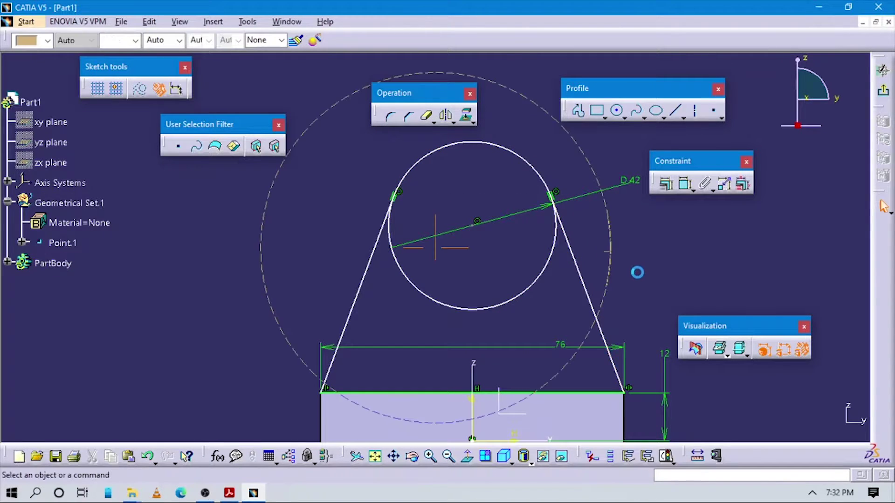
Step: Trim away the lower arc of the Ø42 circle
{"action": "left_click", "coordinate": [427, 116]}
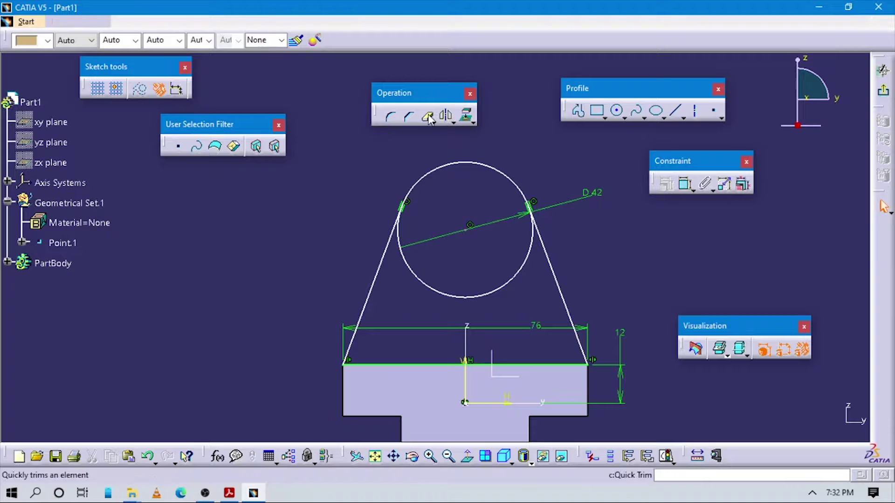
{"action": "left_click", "coordinate": [511, 279]}
{"action": "middle_click_drag", "start_coordinate": [467, 270], "coordinate": [462, 253]}
{"action": "key", "text": "Escape"}
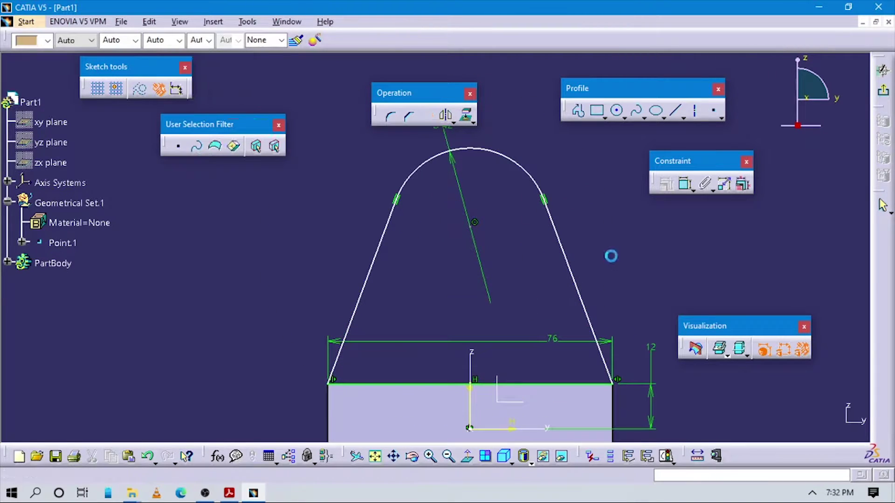
Step: Add a length dimension to the right slanted line, then check the reference drawing
{"action": "left_click", "coordinate": [685, 185]}
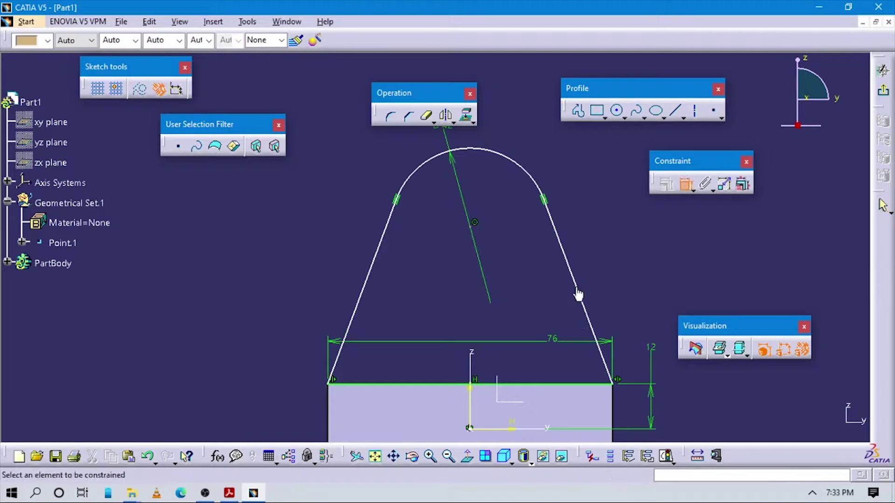
{"action": "left_click", "coordinate": [580, 279]}
{"action": "left_click", "coordinate": [601, 257]}
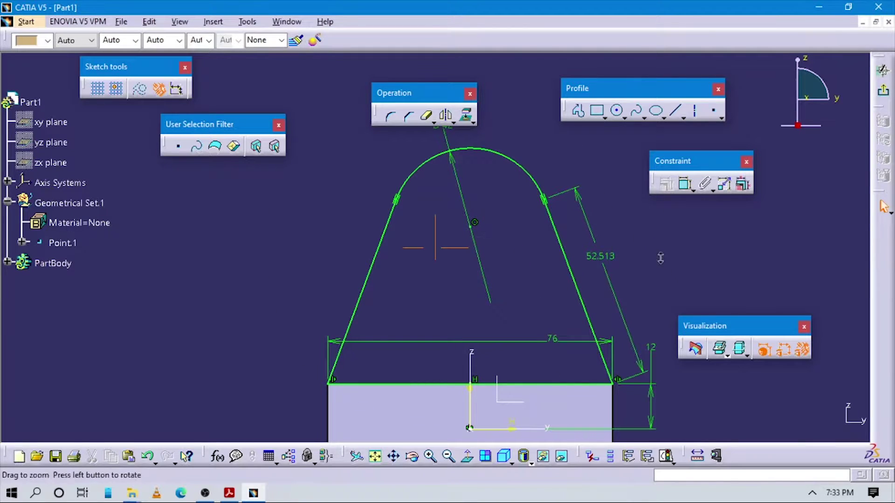
{"action": "key", "text": "alt+Tab"}
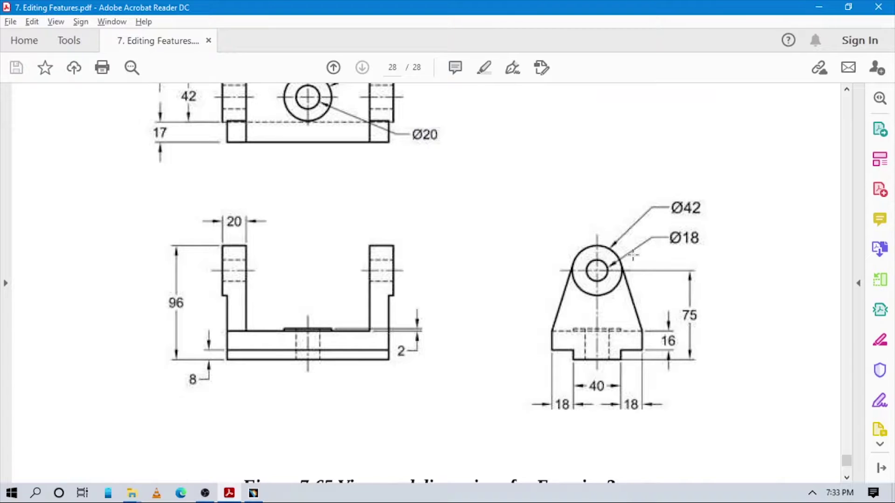
Step: Exit the sketch and pad the upright profile 68 mm with mirrored extent
{"action": "key", "text": "alt+Tab"}
{"action": "middle_click_drag", "start_coordinate": [633, 253], "coordinate": [599, 277]}
{"action": "left_click", "coordinate": [881, 71]}
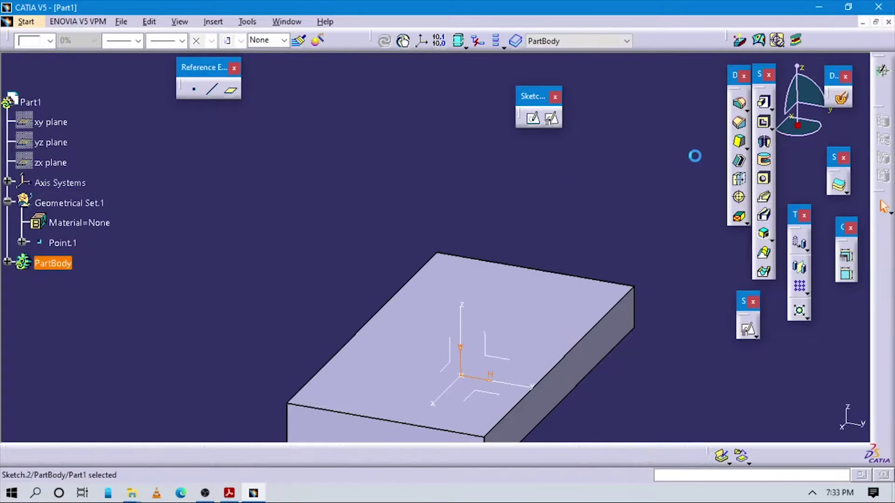
{"action": "left_click", "coordinate": [763, 104]}
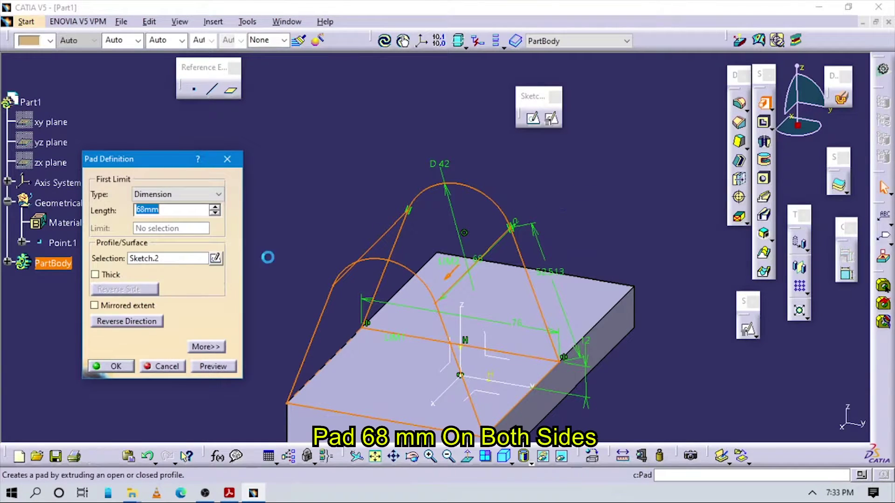
{"action": "left_click", "coordinate": [95, 305]}
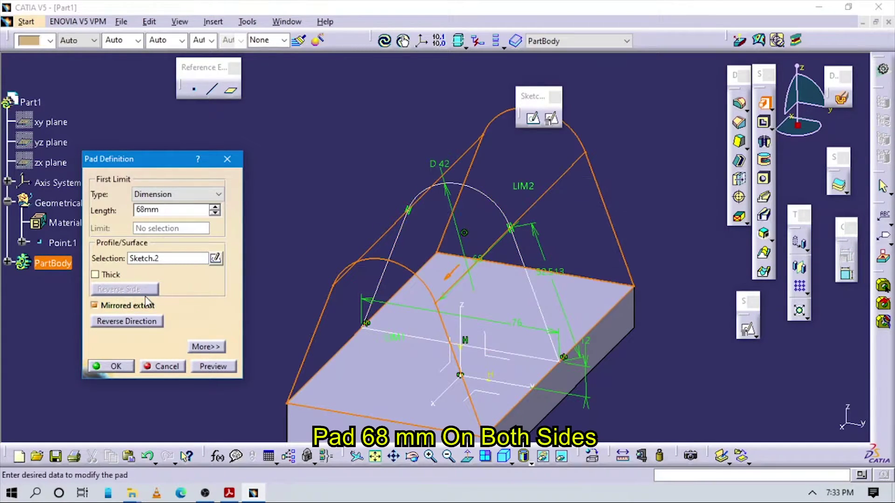
{"action": "middle_click_drag", "start_coordinate": [336, 186], "coordinate": [339, 224]}
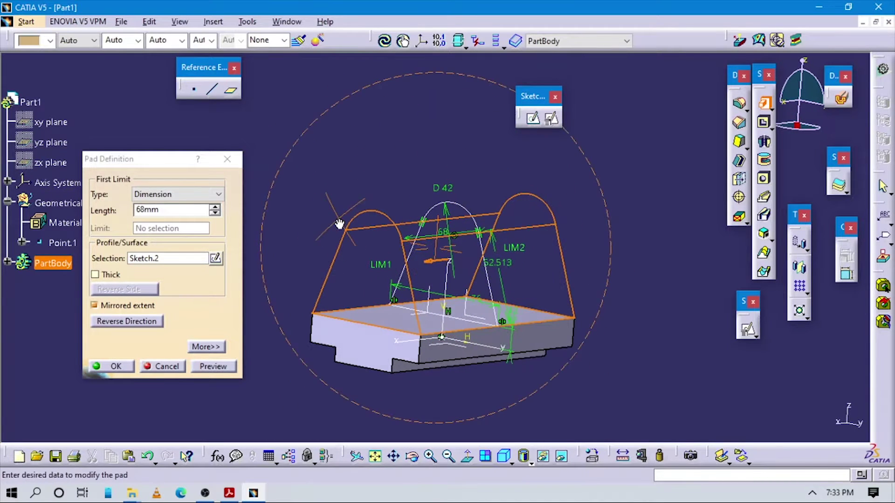
{"action": "left_click", "coordinate": [116, 368]}
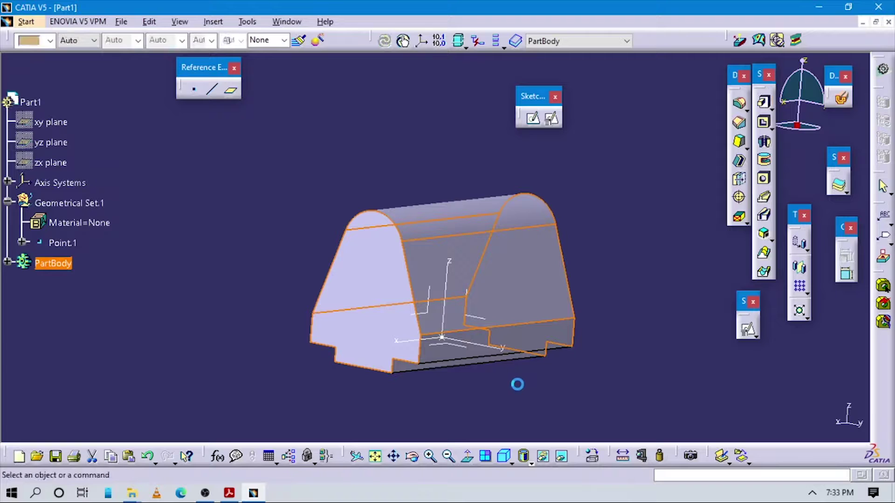
{"action": "key", "text": "alt+Tab"}
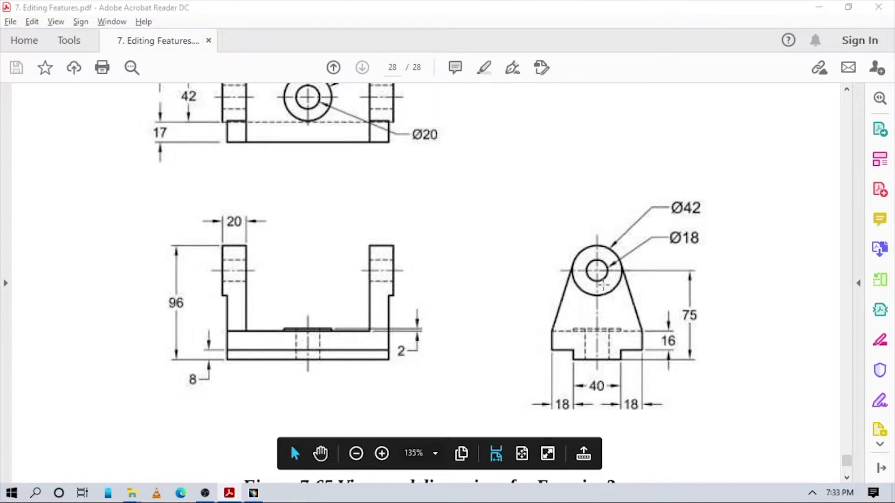
Step: Back in CATIA, rotate the part to a clearer view of the upright
{"action": "key", "text": "alt+Tab"}
{"action": "middle_click_drag", "start_coordinate": [549, 260], "coordinate": [561, 294]}
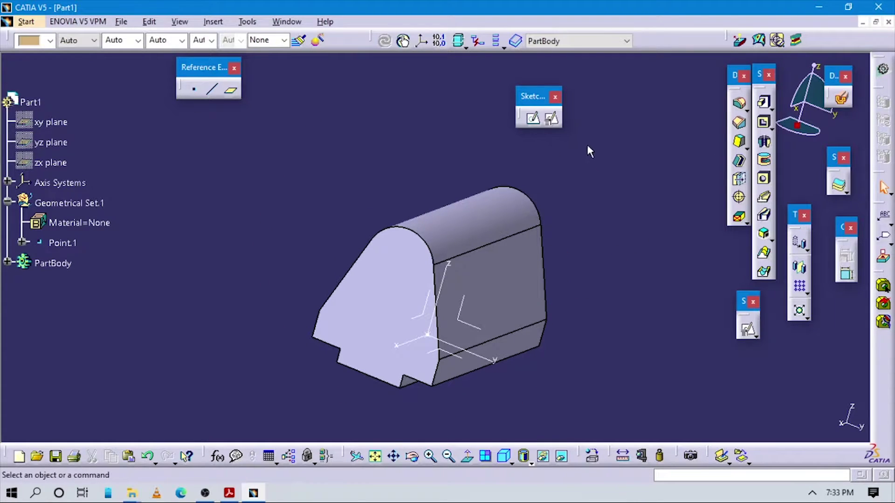
Step: Create a positioned sketch on YZ with origin projected from Point.1 and horizontal along Y
{"action": "left_click", "coordinate": [551, 119]}
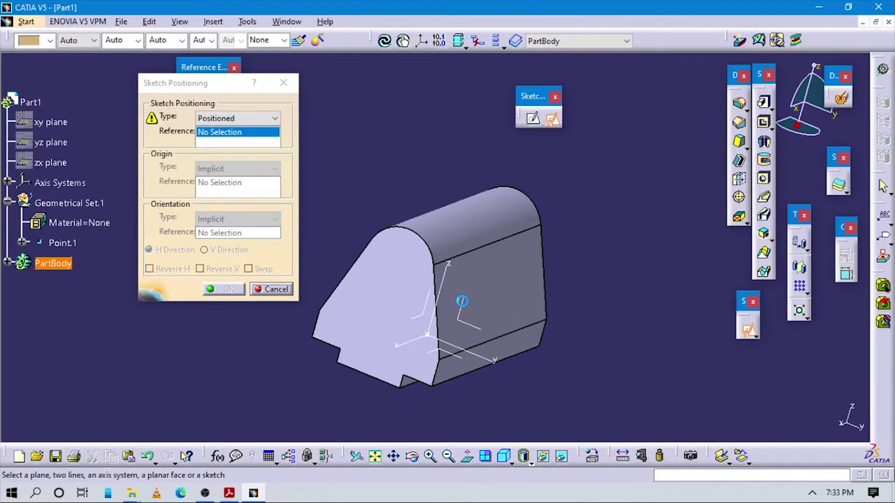
{"action": "left_click", "coordinate": [428, 301]}
{"action": "left_click", "coordinate": [227, 171]}
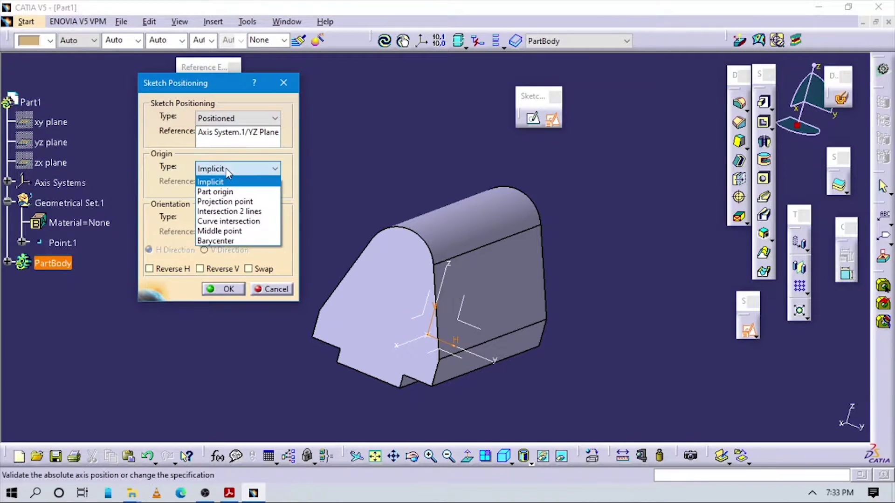
{"action": "left_click", "coordinate": [226, 199]}
{"action": "left_click", "coordinate": [72, 243]}
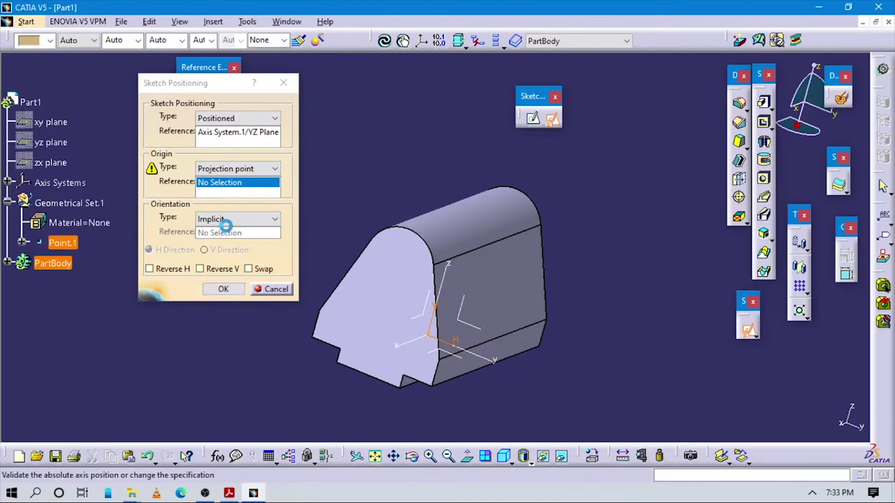
{"action": "left_click", "coordinate": [226, 220]}
{"action": "left_click", "coordinate": [228, 290]}
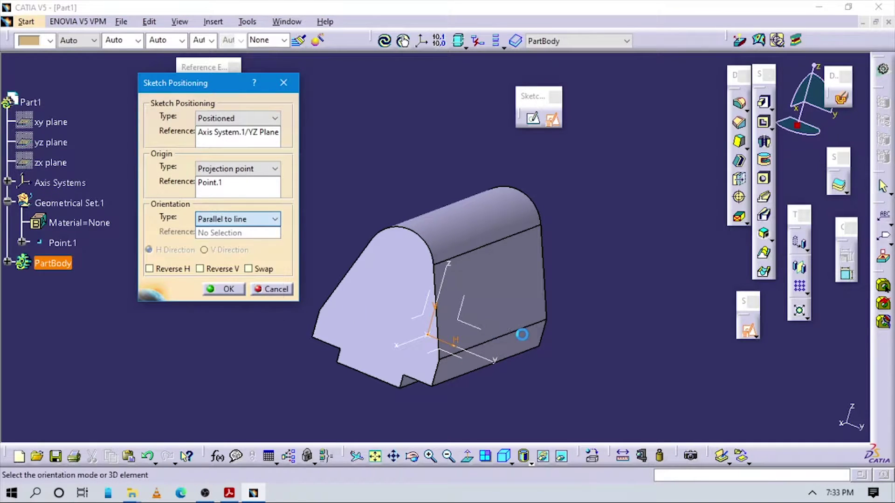
{"action": "left_click", "coordinate": [490, 361]}
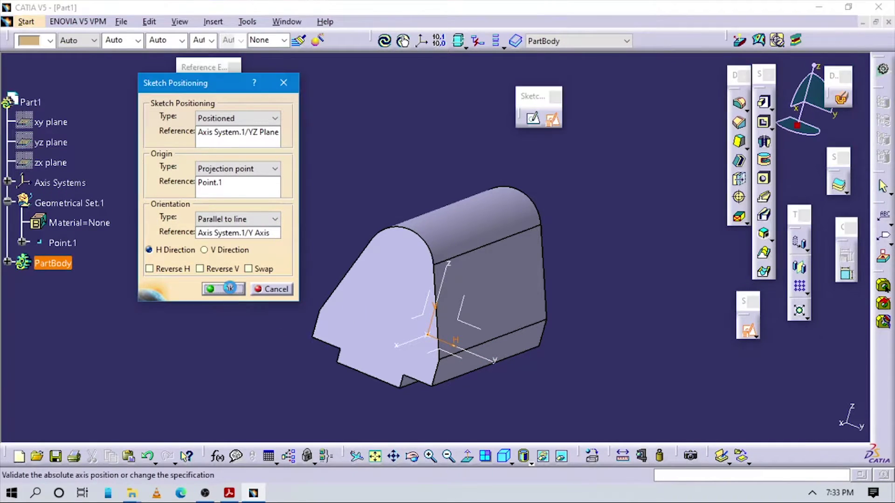
{"action": "left_click", "coordinate": [228, 289]}
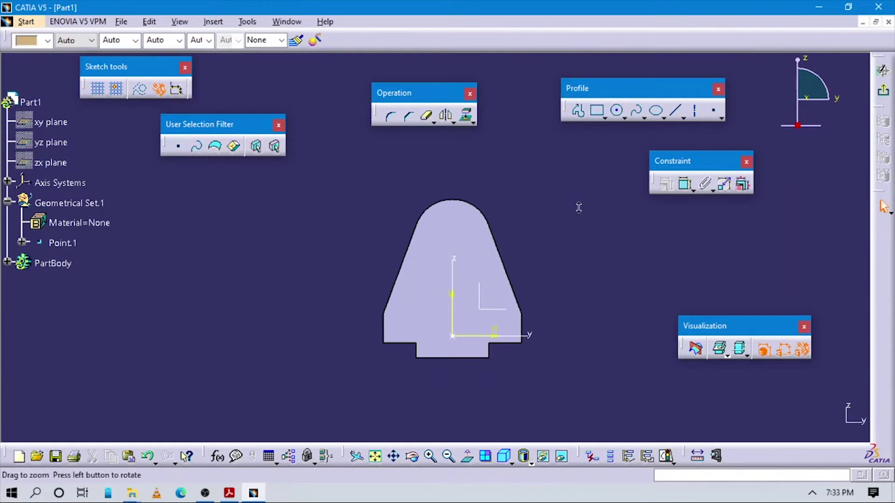
Step: Draw a circle in the rounded top and set its diameter to 42 mm
{"action": "left_click", "coordinate": [617, 110]}
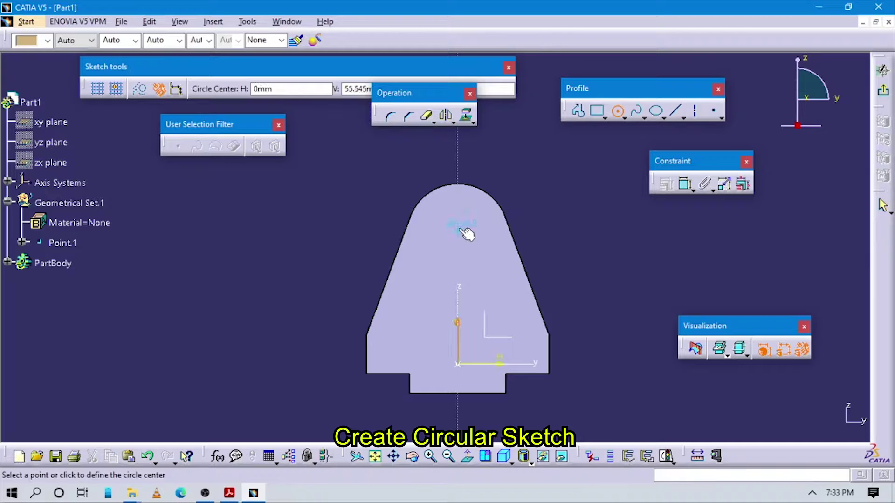
{"action": "left_click", "coordinate": [460, 245]}
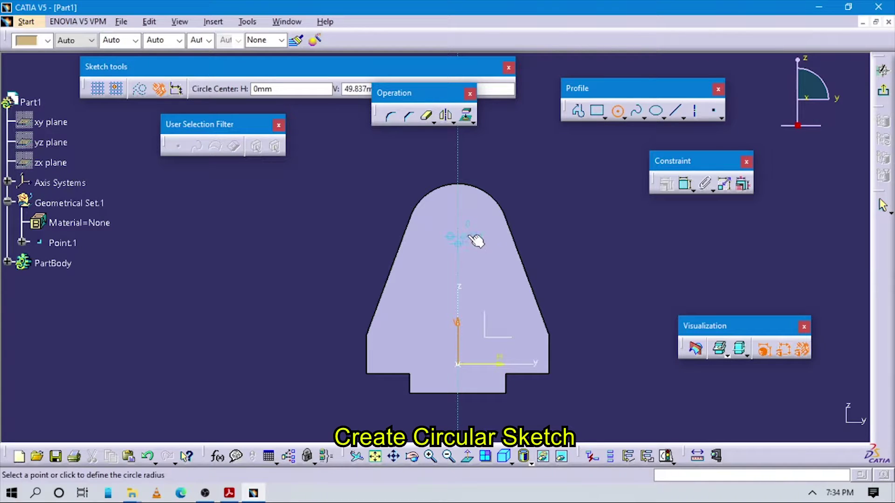
{"action": "left_click", "coordinate": [518, 186]}
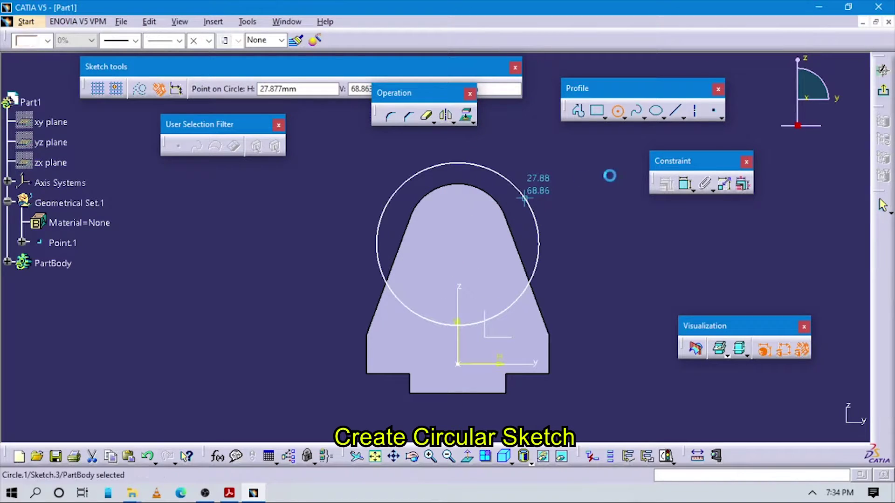
{"action": "left_click", "coordinate": [688, 187]}
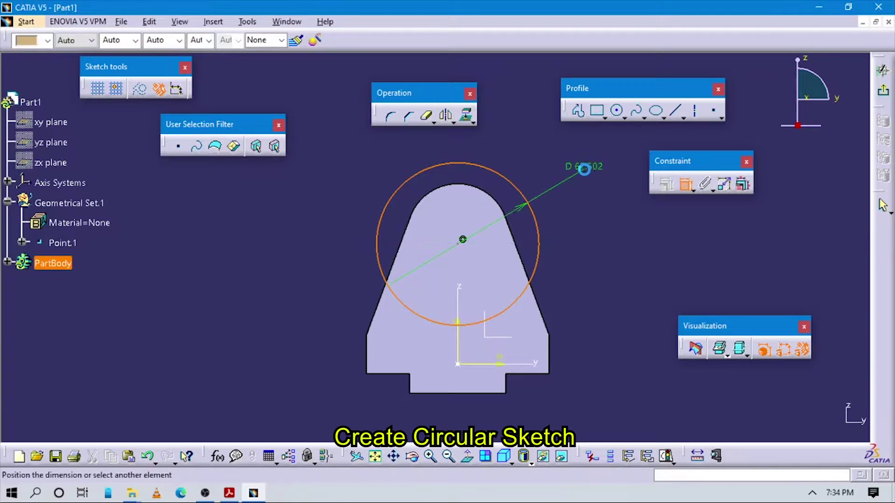
{"action": "left_click", "coordinate": [586, 166]}
{"action": "type", "text": "42"}
{"action": "key", "text": "Return"}
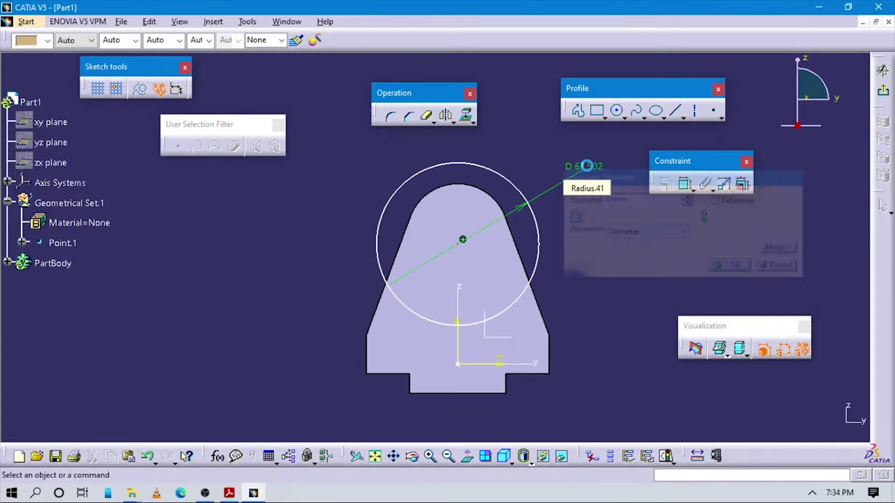
{"action": "key", "text": "alt+Tab"}
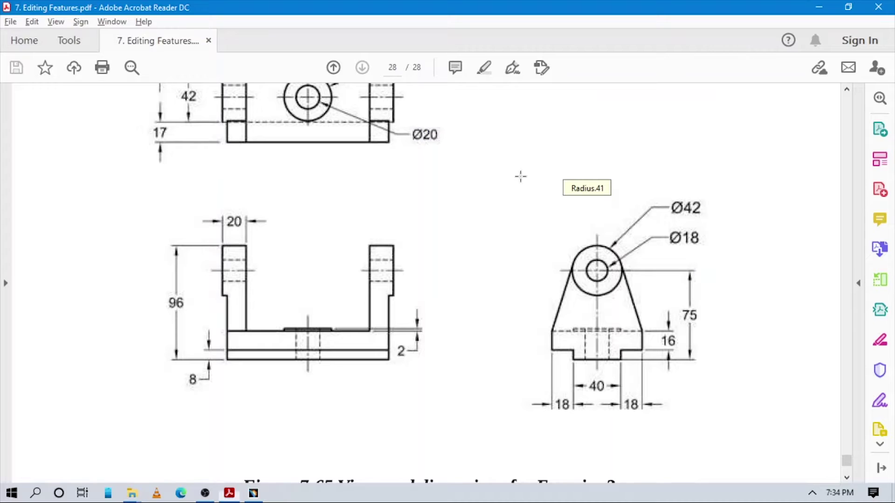
{"action": "key", "text": "alt+Tab"}
Step: Dimension the circle centre's height above the horizontal axis
{"action": "left_click", "coordinate": [684, 184]}
{"action": "left_click", "coordinate": [464, 275]}
{"action": "left_click", "coordinate": [463, 239]}
{"action": "left_click", "coordinate": [588, 265]}
{"action": "double_click", "coordinate": [587, 265]}
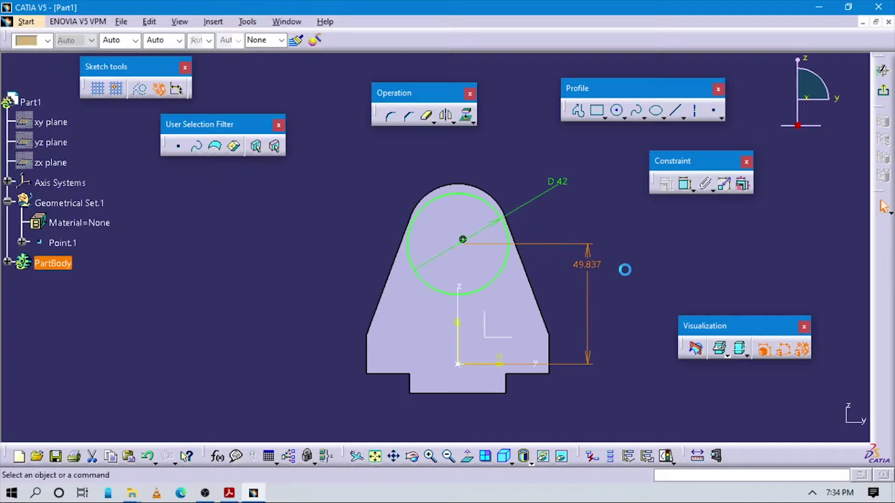
Step: Try circle centre heights of 50, 5 and finally 55 mm
{"action": "type", "text": "50"}
{"action": "key", "text": "Return"}
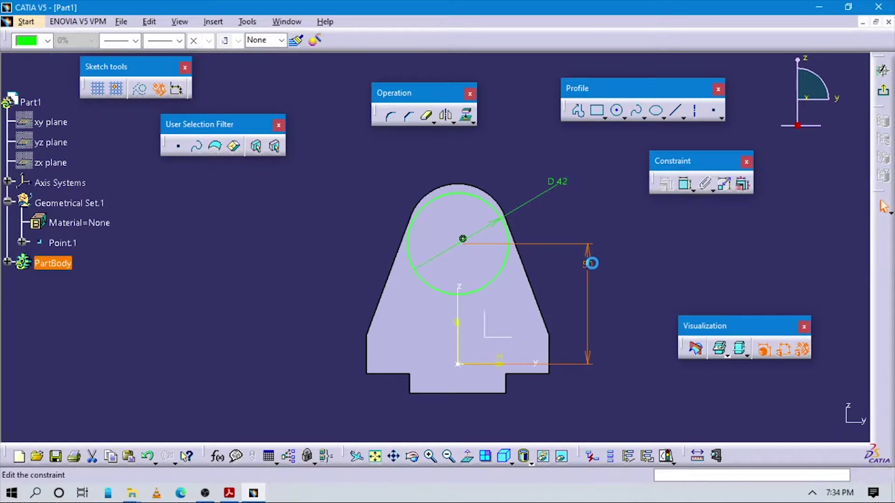
{"action": "double_click", "coordinate": [590, 264]}
{"action": "key", "text": "Return"}
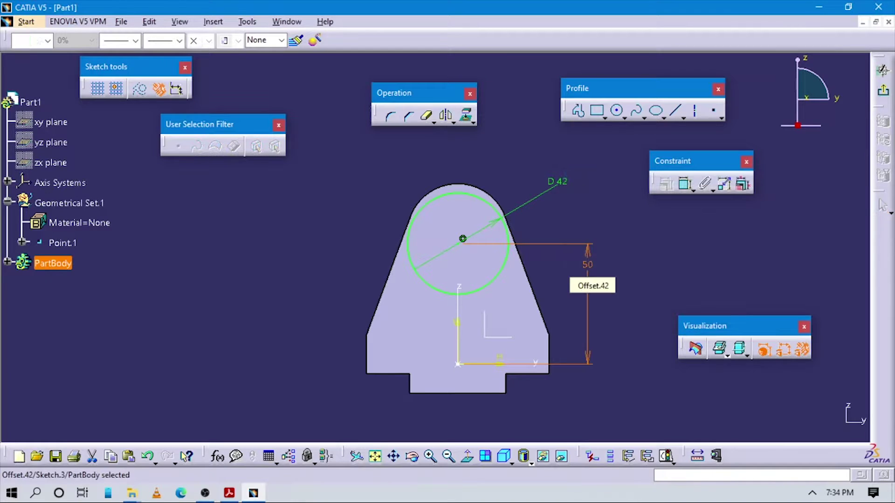
{"action": "double_click", "coordinate": [588, 319]}
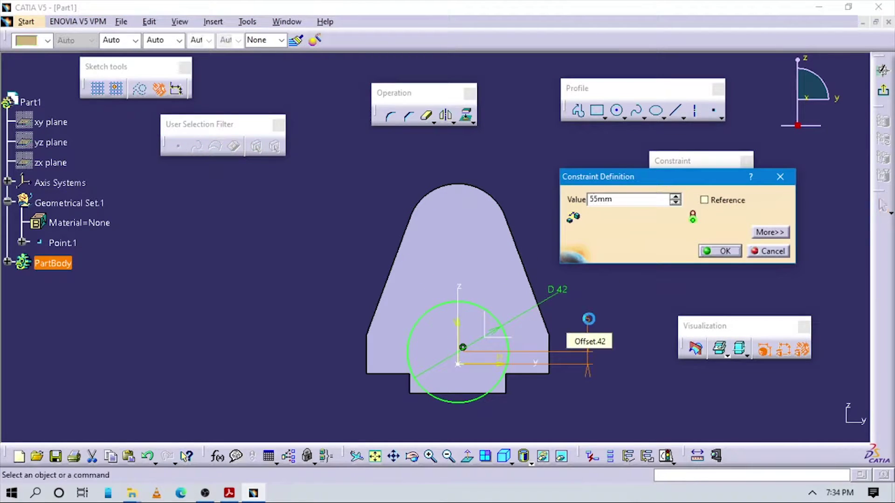
{"action": "key", "text": "Return"}
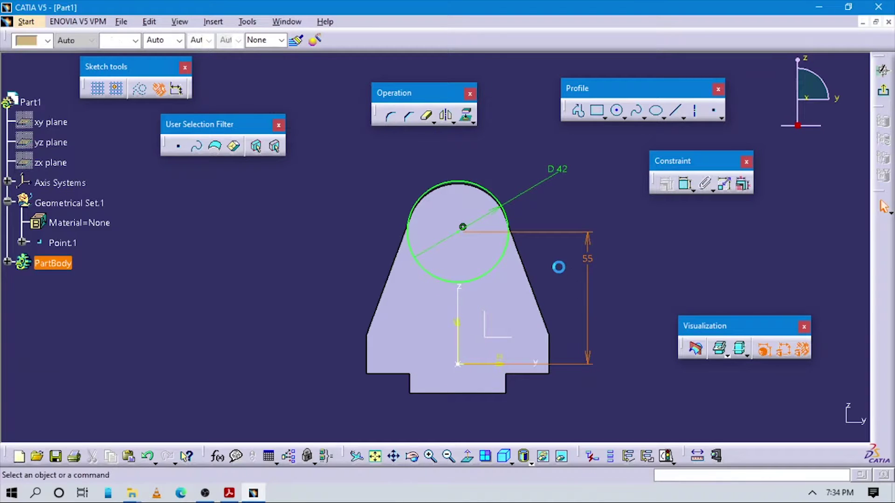
Step: Delete the 55 height dimension and drag the circle centre slightly lower
{"action": "left_click", "coordinate": [585, 257]}
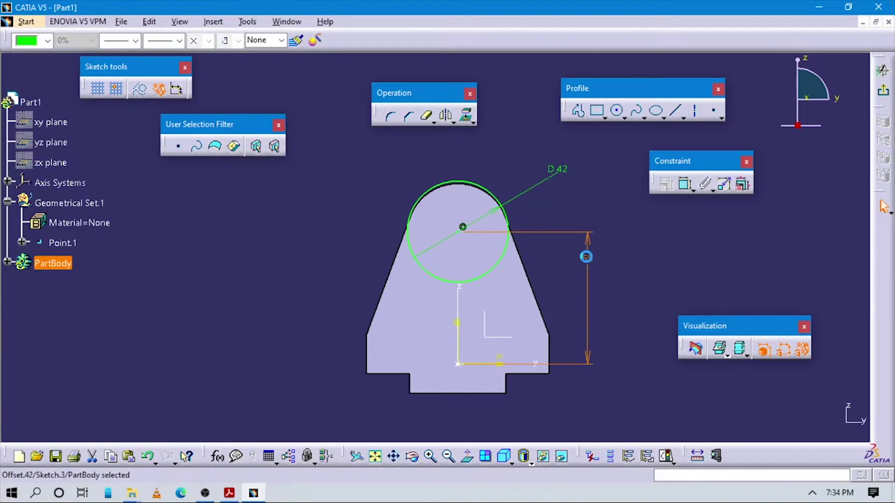
{"action": "key", "text": "Delete"}
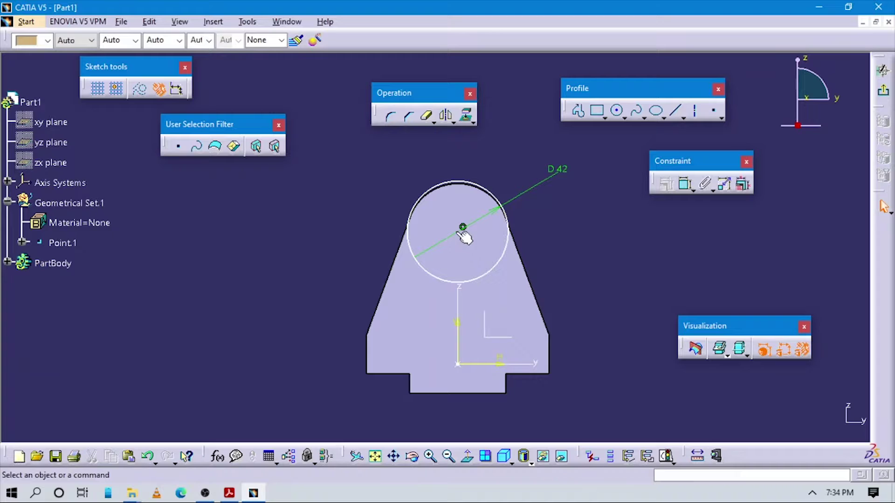
{"action": "left_click", "coordinate": [459, 231]}
{"action": "left_click_drag", "start_coordinate": [457, 236], "coordinate": [461, 234]}
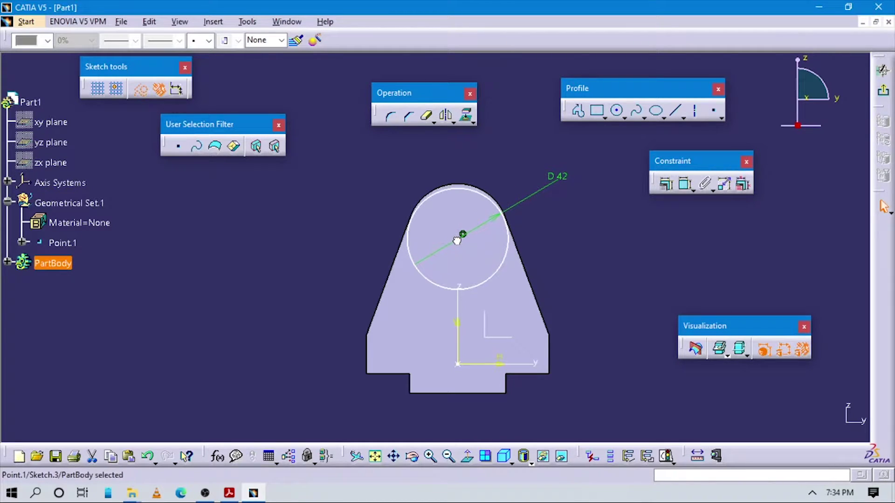
{"action": "left_click", "coordinate": [685, 184]}
Step: Make the Ø42 circle concentric with the upright's rounded outer arc
{"action": "mouse_move", "coordinate": [616, 282]}
{"action": "middle_mouse_down"}
{"action": "mouse_move", "coordinate": [569, 203]}
{"action": "mouse_move", "coordinate": [615, 321]}
{"action": "mouse_move", "coordinate": [506, 209]}
{"action": "middle_mouse_up"}
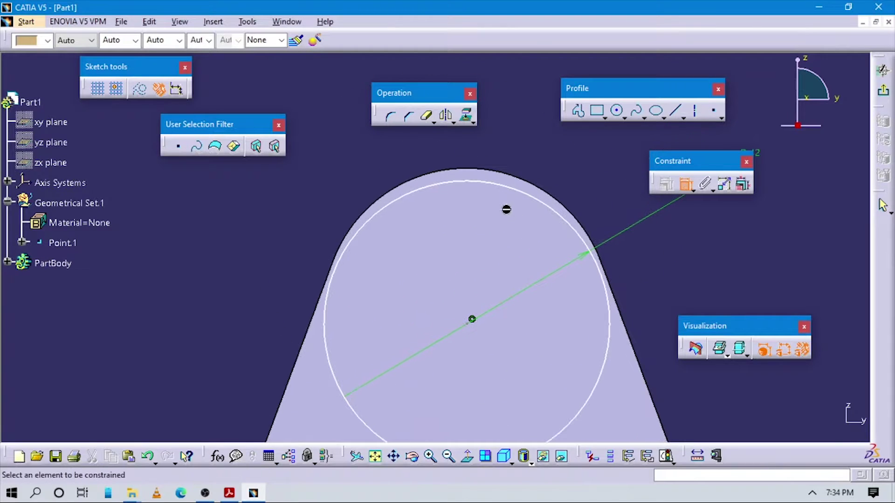
{"action": "left_click", "coordinate": [499, 181]}
{"action": "left_click", "coordinate": [498, 170]}
{"action": "right_click", "coordinate": [561, 164]}
{"action": "left_click", "coordinate": [668, 260]}
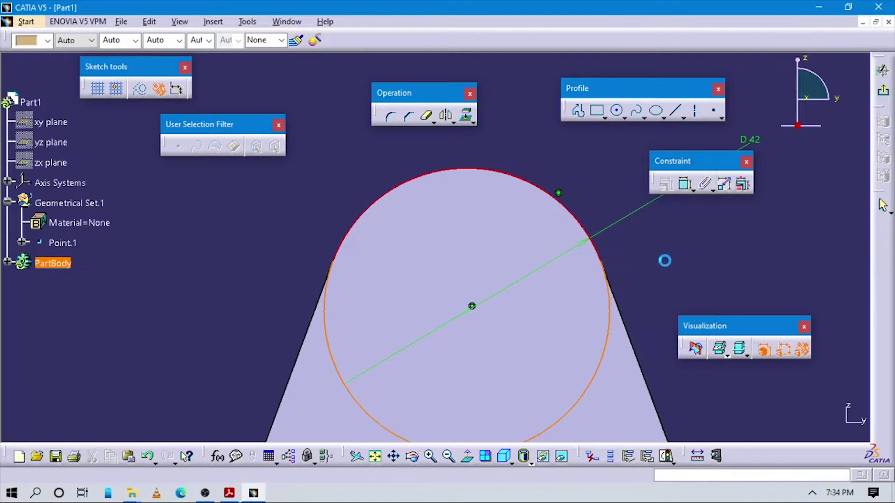
Step: Dimension the circle centre 53.888 above the H axis
{"action": "left_click", "coordinate": [685, 184]}
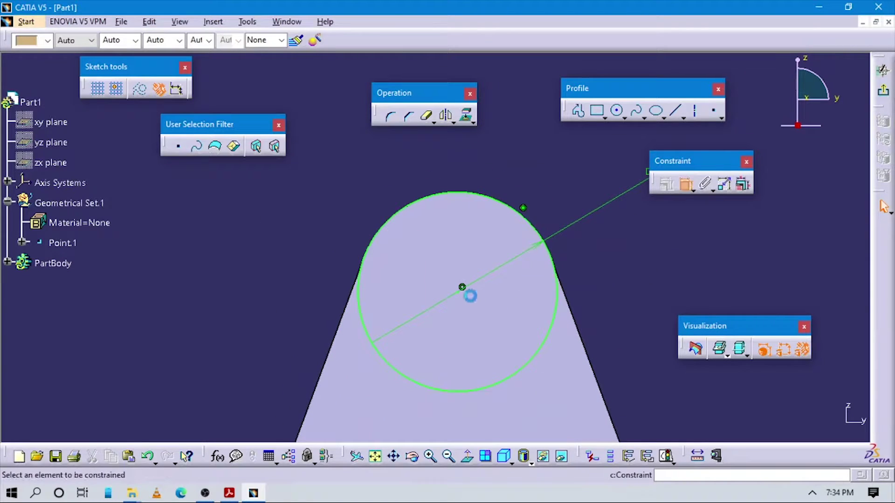
{"action": "left_click", "coordinate": [458, 292]}
{"action": "middle_click_drag", "start_coordinate": [605, 299], "coordinate": [469, 340]}
{"action": "left_click", "coordinate": [480, 410]}
{"action": "left_click", "coordinate": [599, 308]}
Step: Delete the redundant extra centre point and rotate the view around the part
{"action": "mouse_move", "coordinate": [516, 170]}
{"action": "middle_mouse_down"}
{"action": "mouse_move", "coordinate": [529, 270]}
{"action": "mouse_move", "coordinate": [451, 231]}
{"action": "mouse_move", "coordinate": [479, 246]}
{"action": "mouse_move", "coordinate": [505, 300]}
{"action": "middle_mouse_up"}
{"action": "left_click", "coordinate": [456, 232]}
{"action": "left_click", "coordinate": [451, 234]}
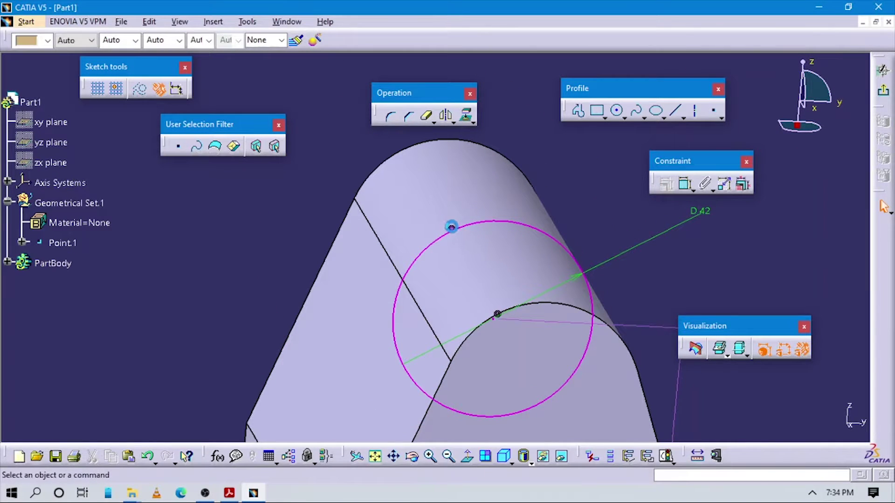
{"action": "left_click", "coordinate": [454, 230]}
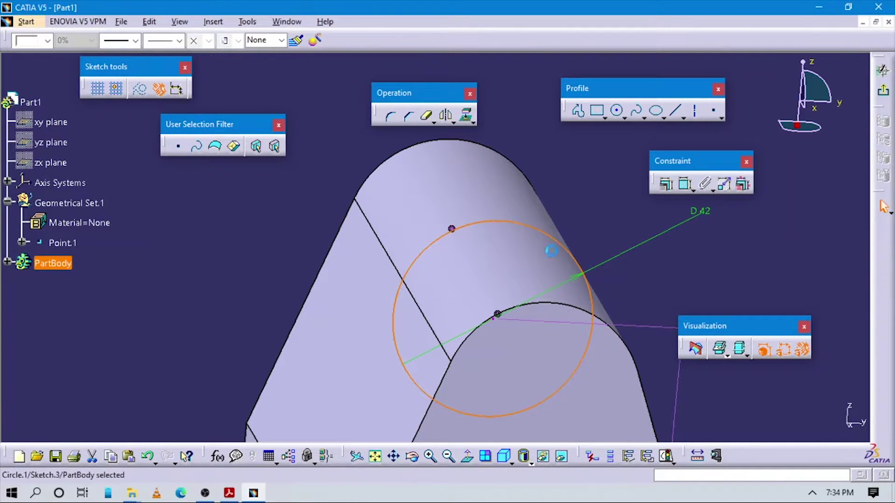
{"action": "left_click_drag", "start_coordinate": [334, 128], "coordinate": [475, 238]}
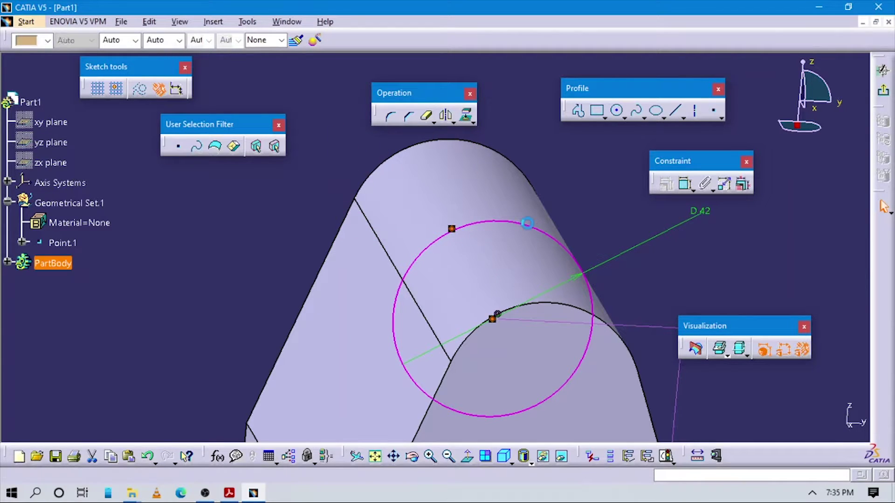
{"action": "key", "text": "Delete"}
{"action": "middle_click_drag", "start_coordinate": [529, 259], "coordinate": [465, 242]}
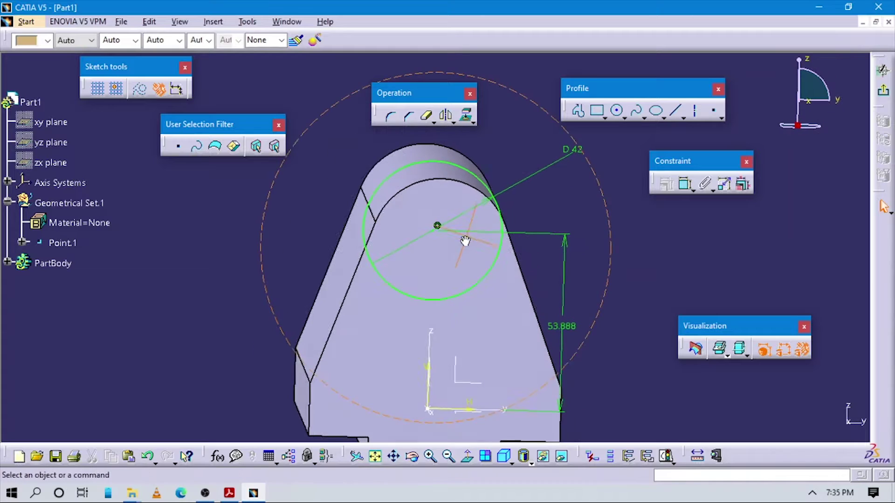
{"action": "middle_click_drag", "start_coordinate": [632, 227], "coordinate": [801, 220]}
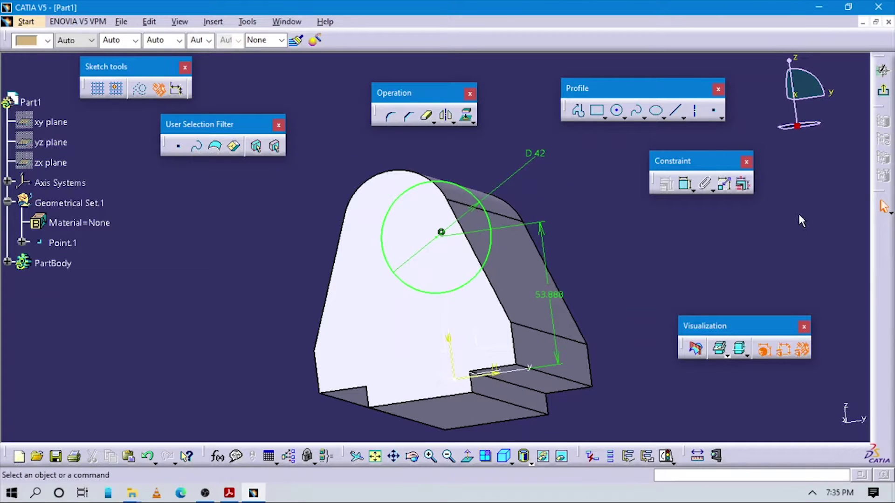
Step: Close Sketch.3 and pad the Ø42 circle with mirrored extent, previewing 68mm
{"action": "left_click", "coordinate": [883, 89]}
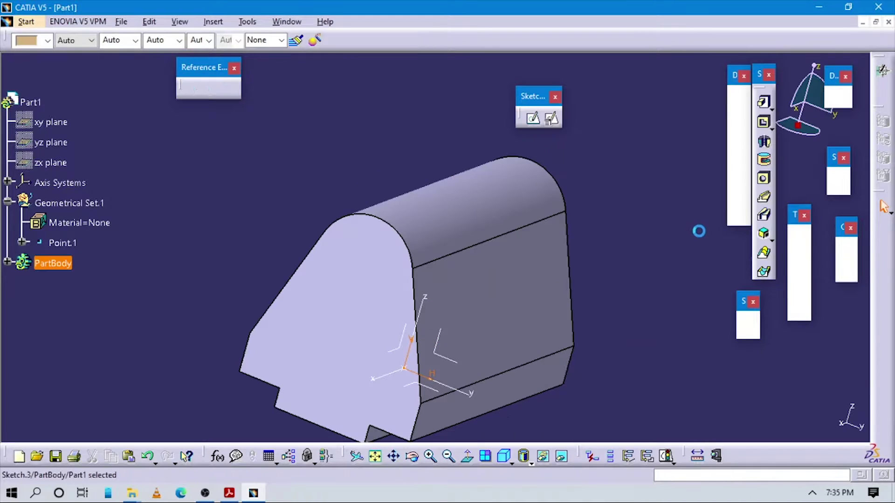
{"action": "left_click", "coordinate": [763, 102]}
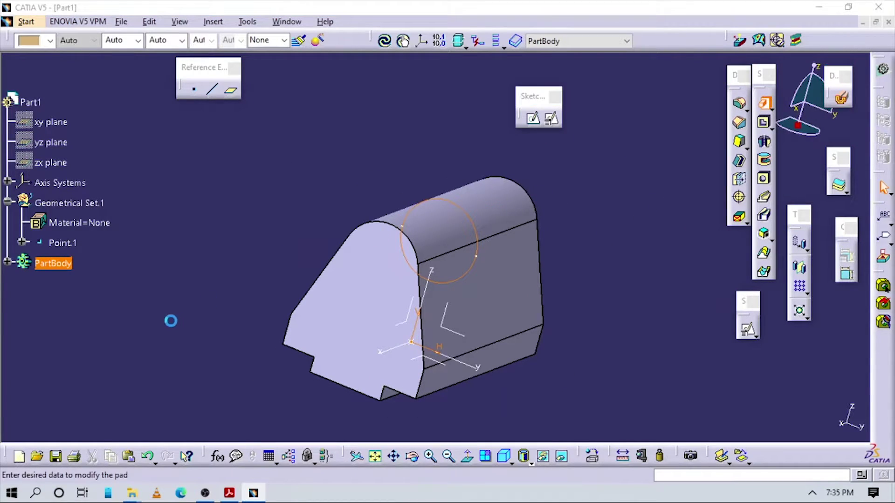
{"action": "left_click", "coordinate": [96, 305]}
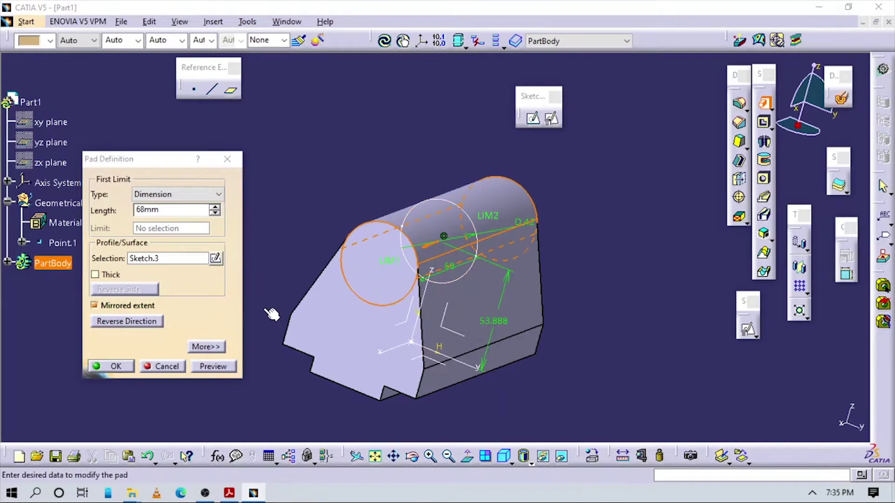
{"action": "key", "text": "alt+Tab"}
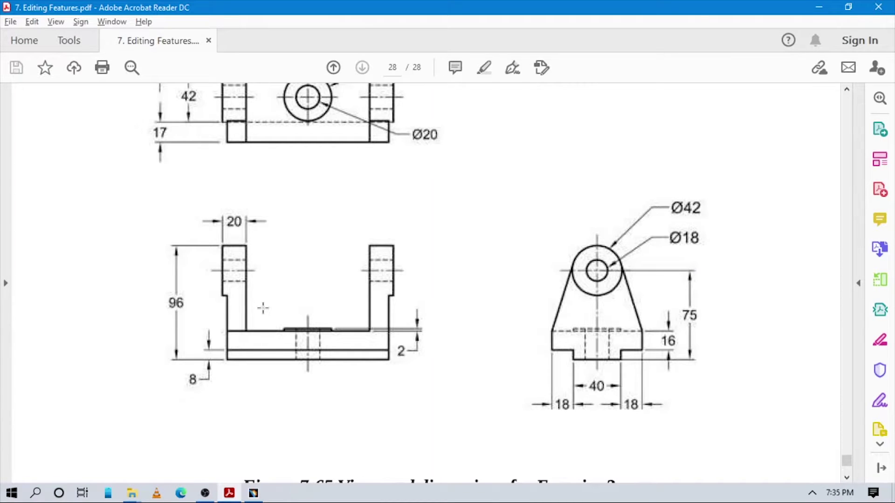
Step: Check the 144 and 136 top-view widths on the drawing PDF, then return to CATIA
{"action": "scroll", "coordinate": [242, 277], "scroll_direction": "up", "scroll_amount": 3}
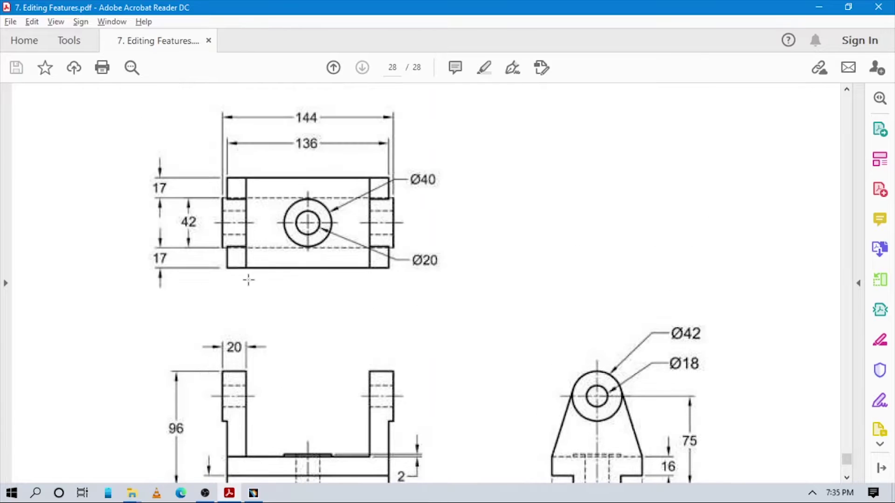
{"action": "scroll", "coordinate": [301, 316], "scroll_direction": "down", "scroll_amount": 2}
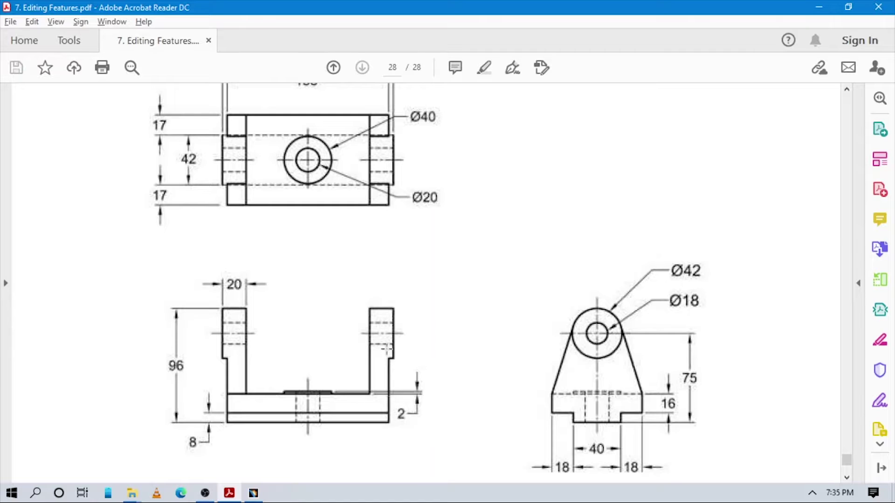
{"action": "scroll", "coordinate": [387, 357], "scroll_direction": "up", "scroll_amount": 3}
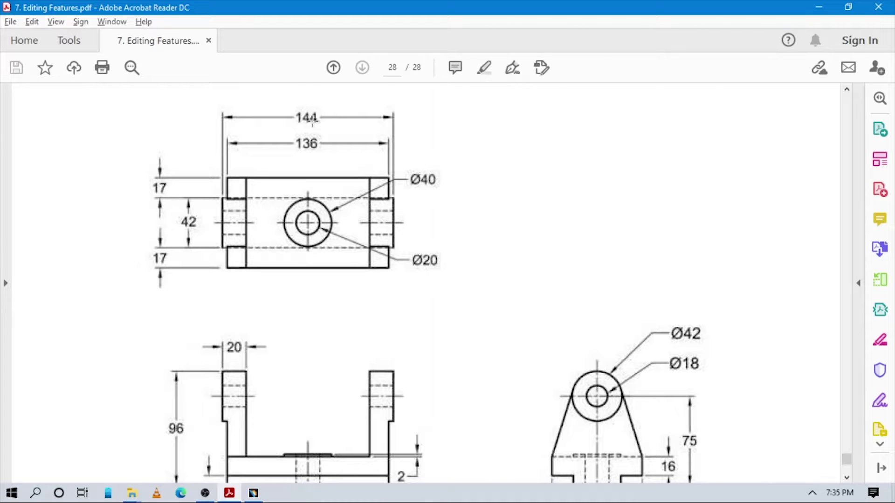
{"action": "left_click", "coordinate": [253, 493]}
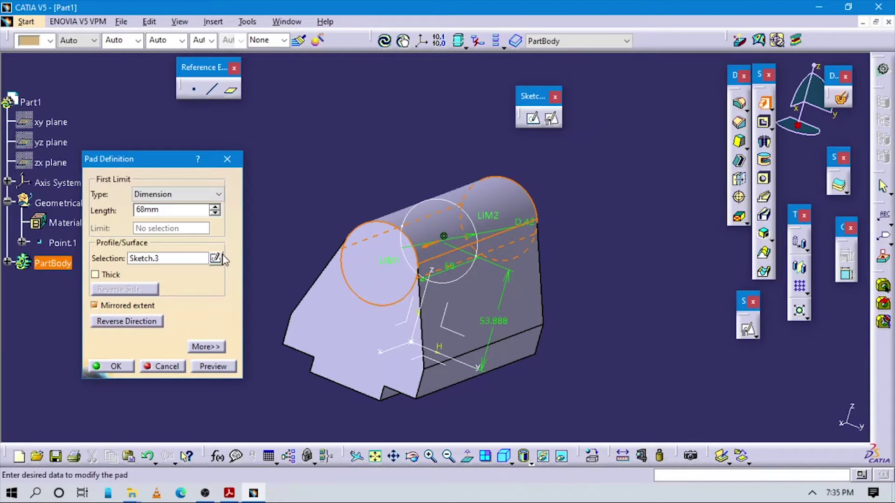
Step: Enter 144-136 as the pad length, giving 8mm, and inspect the preview
{"action": "left_click_drag", "start_coordinate": [181, 208], "coordinate": [60, 209]}
{"action": "type", "text": "144-136"}
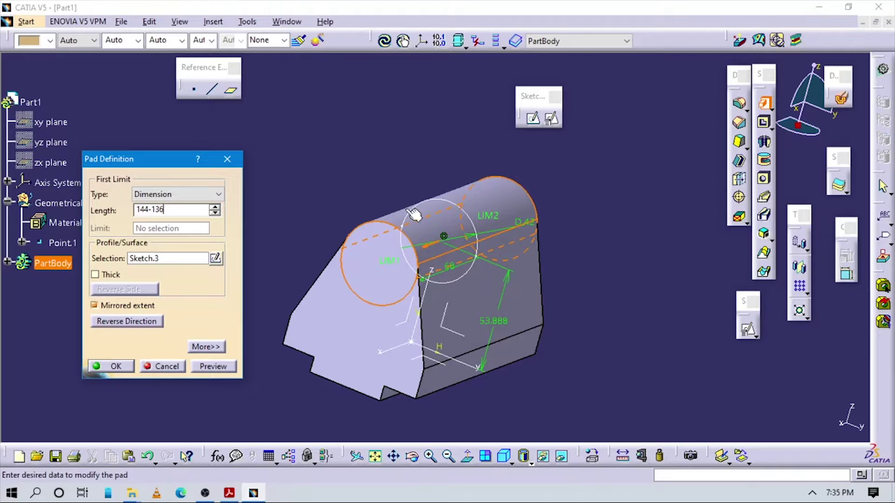
{"action": "left_click", "coordinate": [343, 151]}
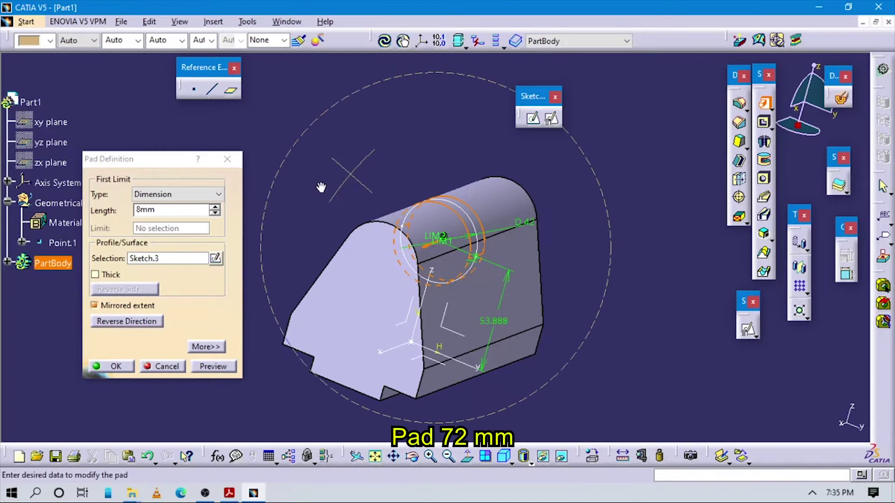
{"action": "middle_click_drag", "start_coordinate": [321, 187], "coordinate": [310, 189]}
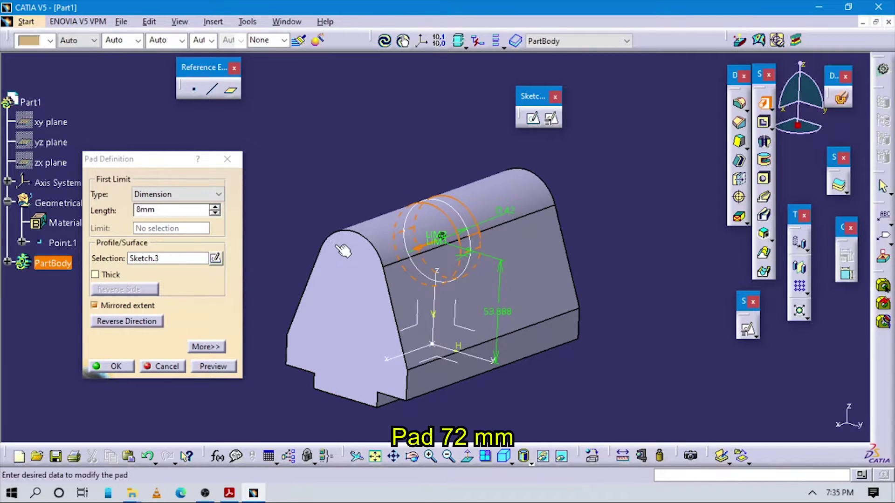
{"action": "double_click", "coordinate": [184, 210]}
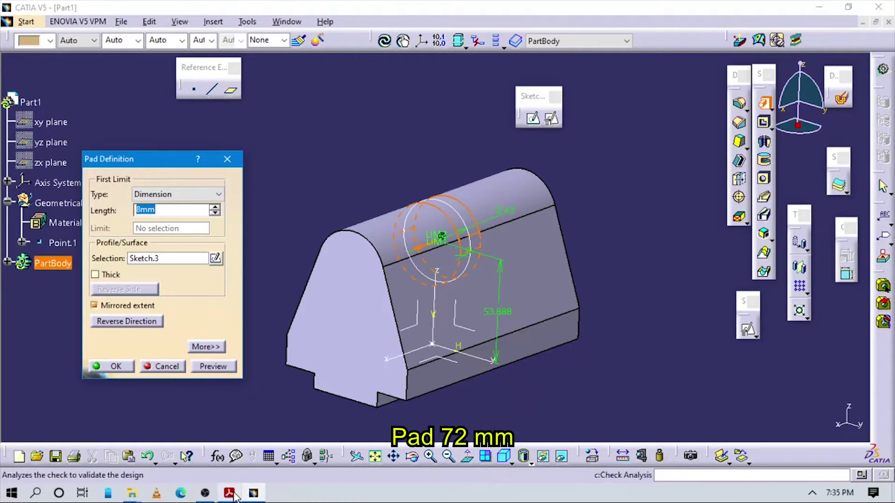
{"action": "left_click", "coordinate": [230, 493]}
{"action": "left_click", "coordinate": [285, 192]}
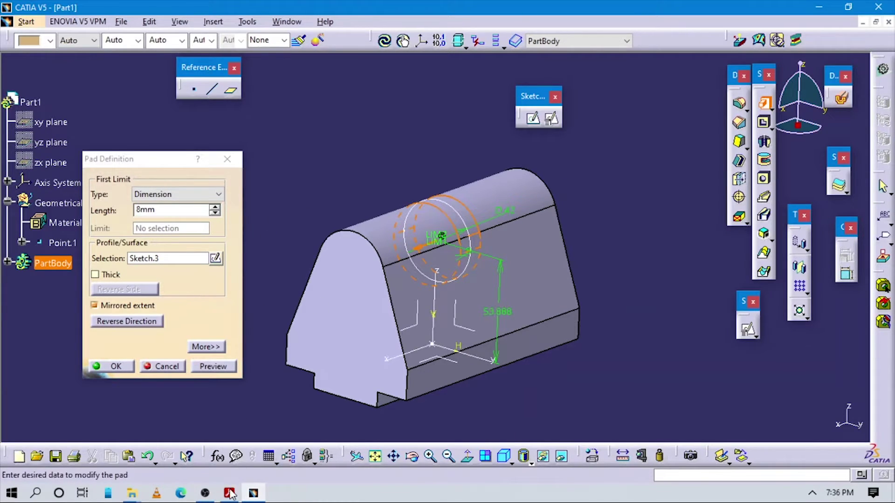
Step: Step the pad length up to 13mm, then enter 136/2 for a 68mm length
{"action": "left_click", "coordinate": [215, 207]}
{"action": "left_click", "coordinate": [214, 207]}
{"action": "left_click", "coordinate": [215, 207]}
{"action": "left_click", "coordinate": [215, 207]}
{"action": "left_click", "coordinate": [215, 207]}
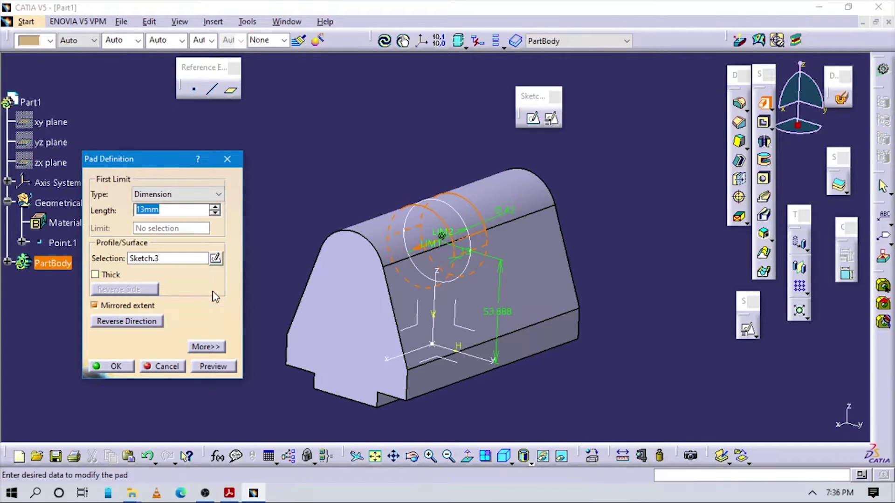
{"action": "type", "text": "136/2"}
{"action": "left_click", "coordinate": [300, 138]}
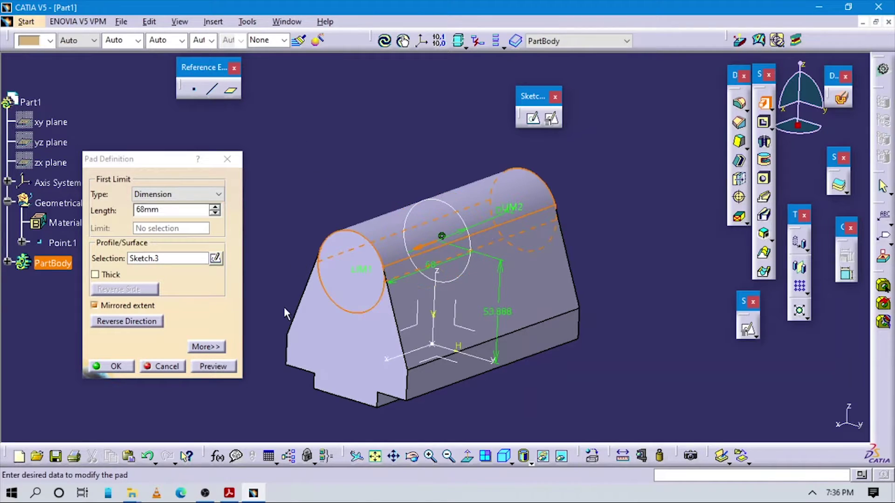
Step: Change the length expression to 68+4 for a 72mm mirrored pad
{"action": "left_click", "coordinate": [172, 209]}
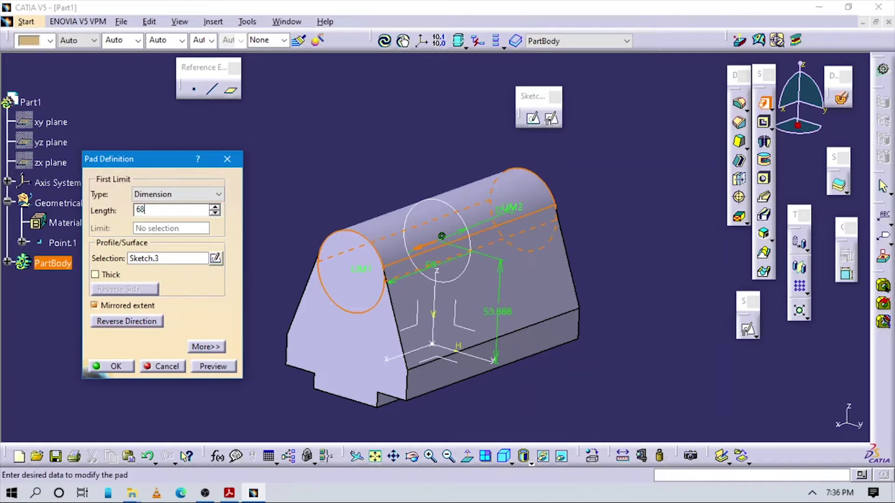
{"action": "type", "text": "68+4"}
{"action": "left_click", "coordinate": [275, 156]}
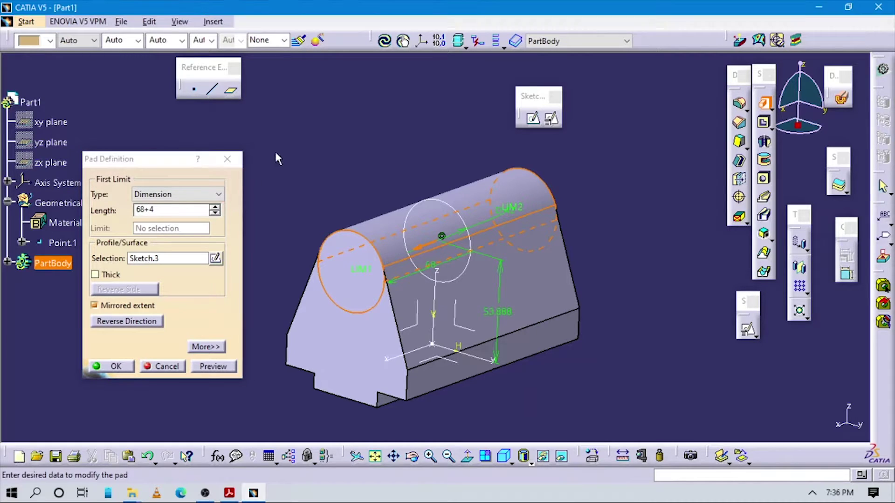
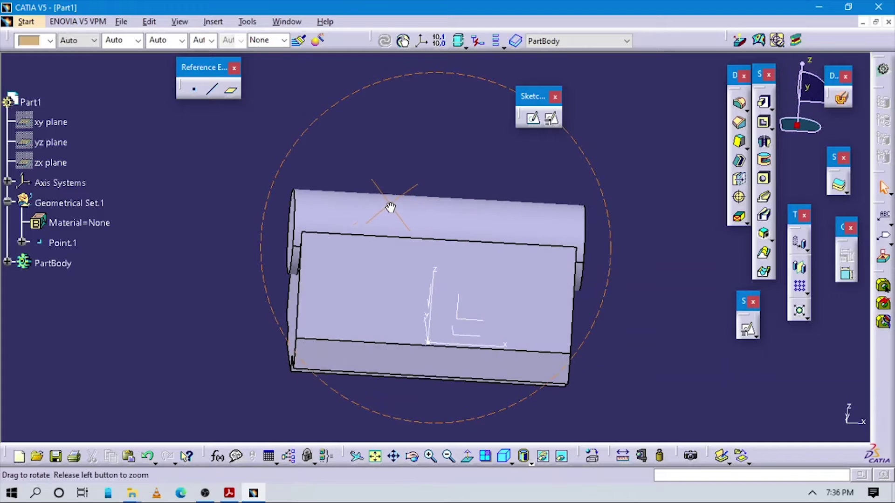
Step: Zoom in on the end face of the top cylinder
{"action": "middle_click_drag", "start_coordinate": [259, 282], "coordinate": [342, 182]}
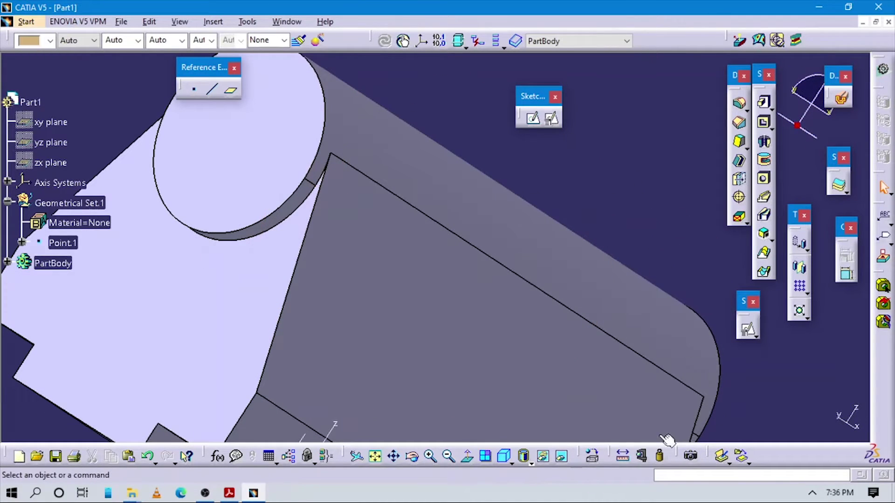
{"action": "left_click", "coordinate": [240, 294]}
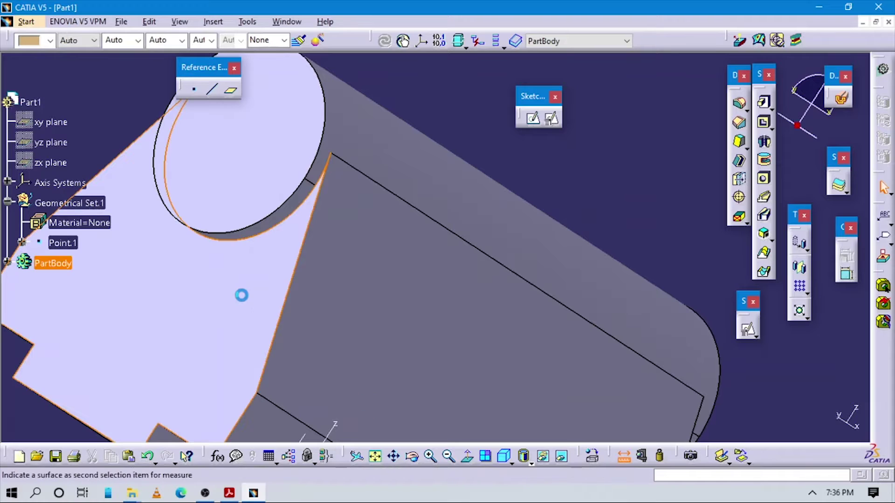
{"action": "left_click", "coordinate": [229, 170]}
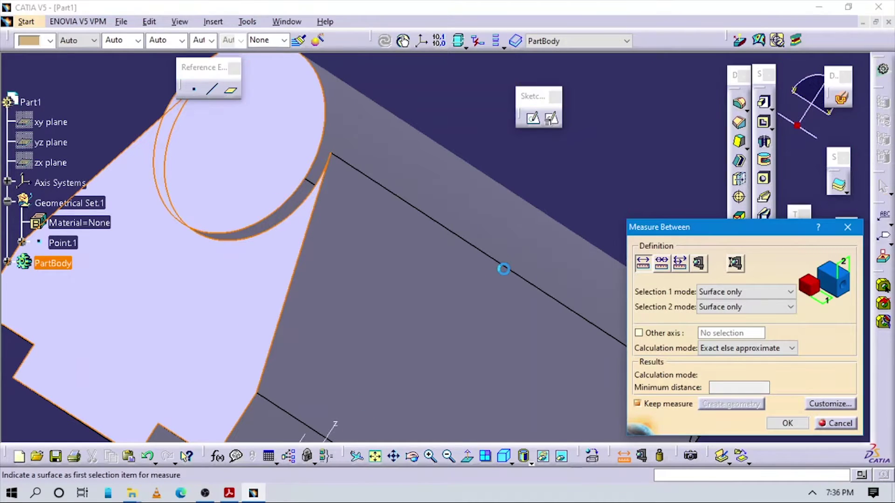
{"action": "left_click", "coordinate": [847, 227]}
{"action": "middle_click_drag", "start_coordinate": [451, 175], "coordinate": [627, 438]}
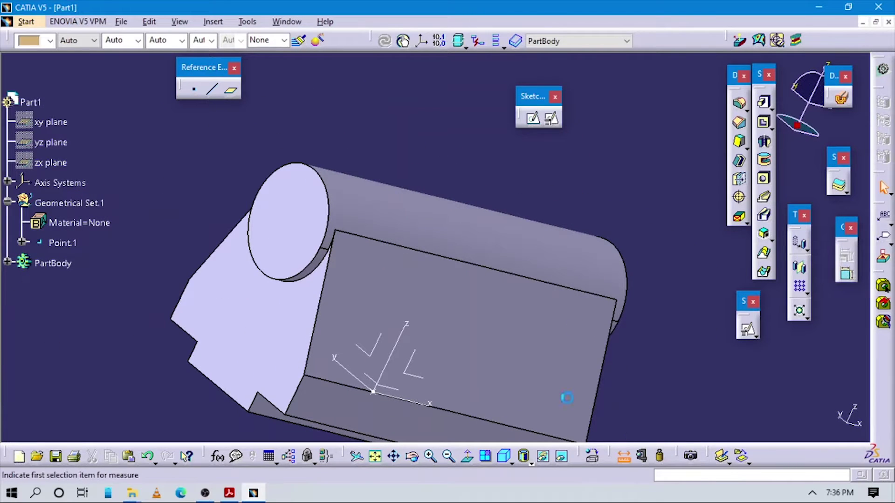
{"action": "left_click", "coordinate": [298, 228]}
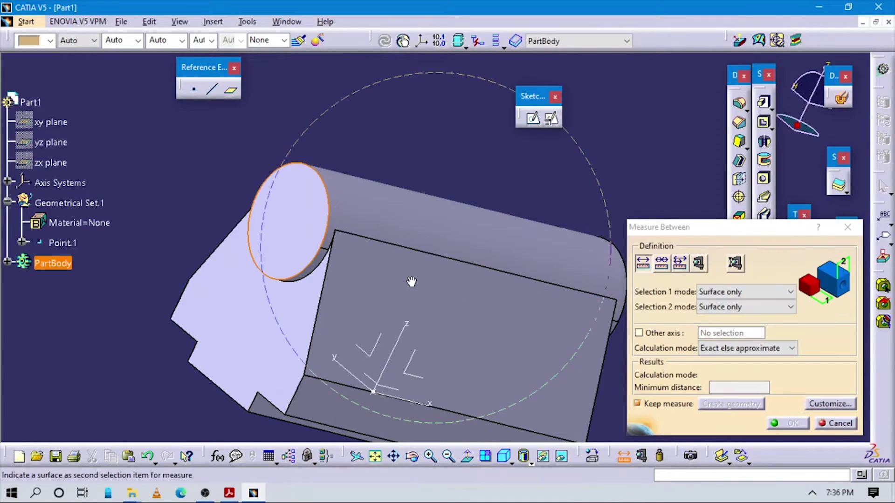
{"action": "middle_click_drag", "start_coordinate": [411, 282], "coordinate": [363, 280]}
{"action": "left_click", "coordinate": [594, 331]}
{"action": "left_click", "coordinate": [594, 330]}
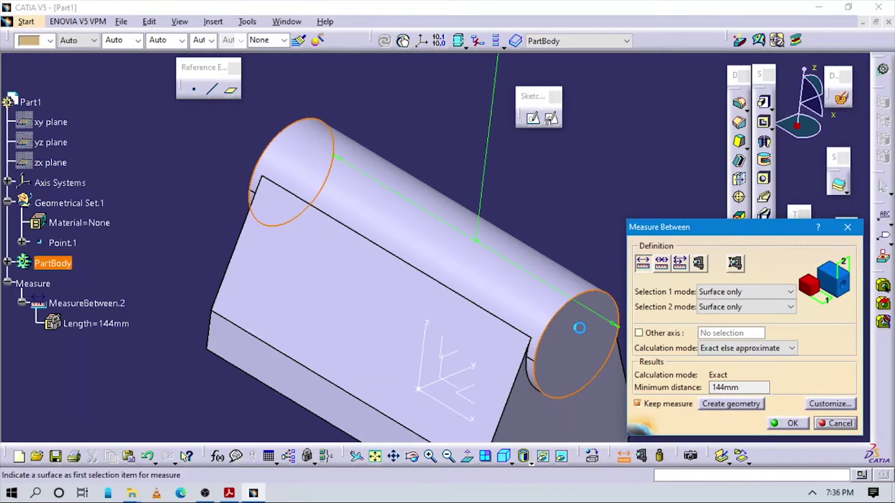
{"action": "left_click", "coordinate": [847, 227]}
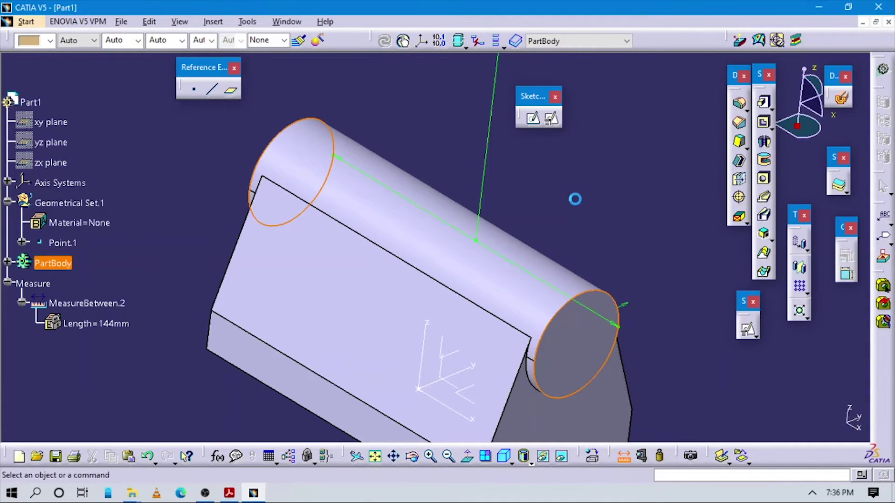
{"action": "middle_click_drag", "start_coordinate": [577, 219], "coordinate": [445, 350]}
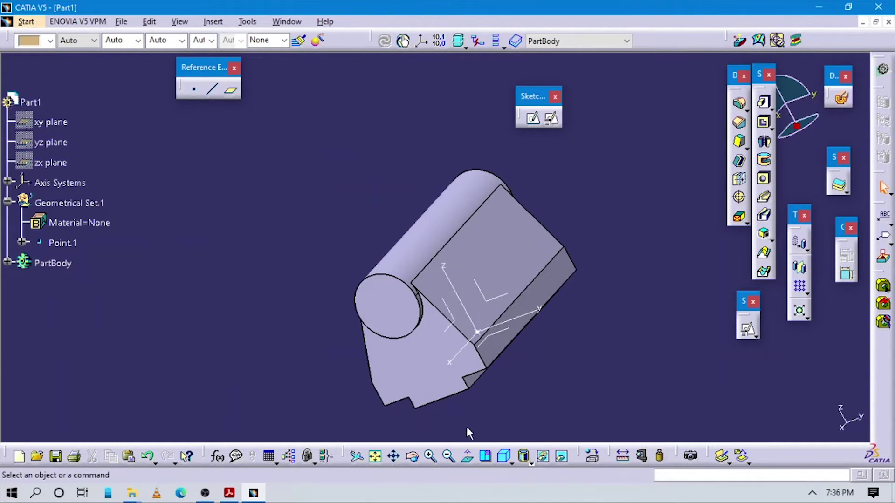
{"action": "left_click", "coordinate": [466, 456]}
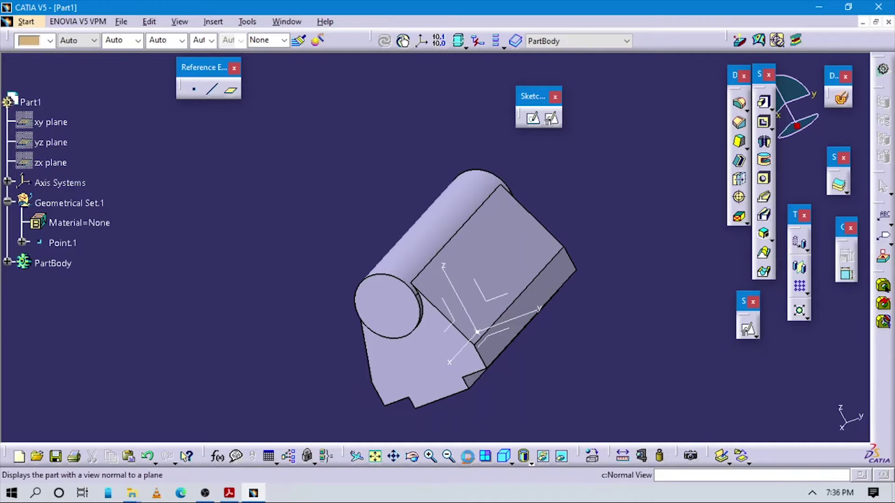
{"action": "left_click", "coordinate": [503, 456]}
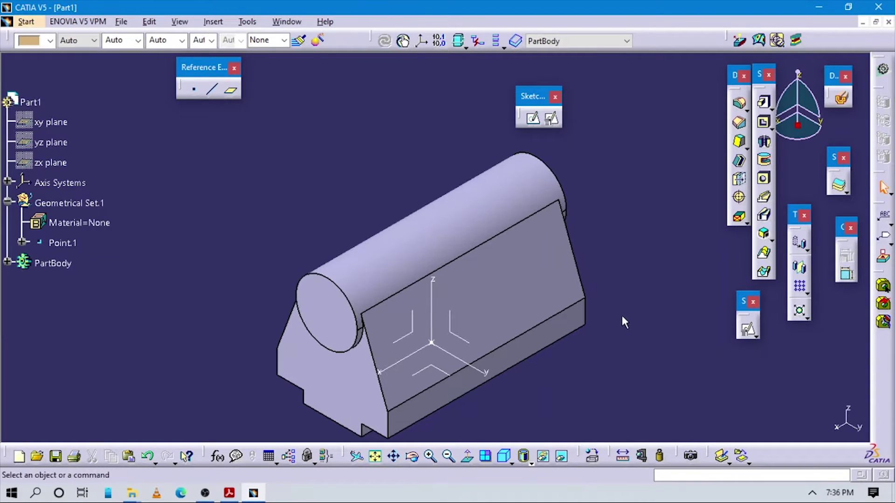
{"action": "key", "text": "alt+Tab"}
Step: Review the drawing views in the PDF, then rotate the CATIA part to compare
{"action": "scroll", "coordinate": [536, 274], "scroll_direction": "down", "scroll_amount": 2}
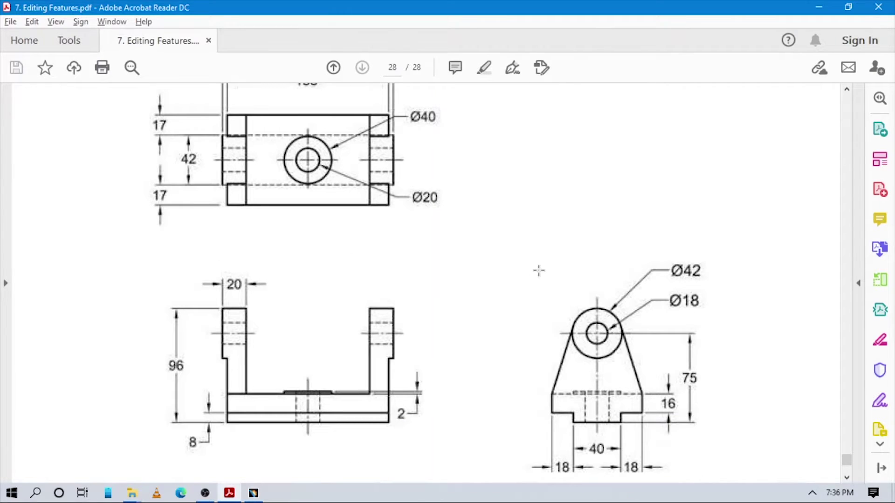
{"action": "scroll", "coordinate": [421, 280], "scroll_direction": "up", "scroll_amount": 6}
{"action": "scroll", "coordinate": [422, 281], "scroll_direction": "down", "scroll_amount": 6}
{"action": "key", "text": "alt+Tab"}
{"action": "middle_click_drag", "start_coordinate": [513, 284], "coordinate": [463, 300]}
{"action": "middle_click_drag", "start_coordinate": [461, 298], "coordinate": [471, 250]}
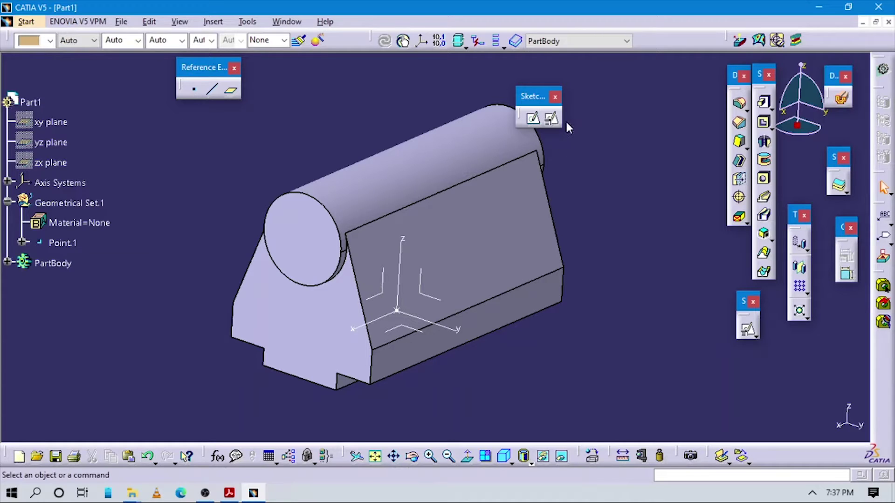
Step: Create a positioned sketch on the YZ plane with its origin projected from Point.1 and axes parallel to the Y axis
{"action": "left_click", "coordinate": [551, 118]}
{"action": "left_click", "coordinate": [419, 276]}
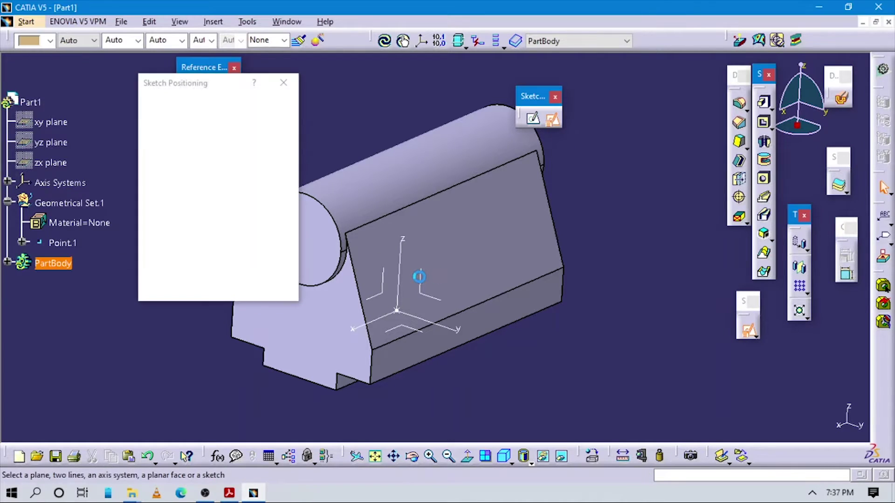
{"action": "left_click", "coordinate": [233, 168]}
{"action": "left_click", "coordinate": [217, 202]}
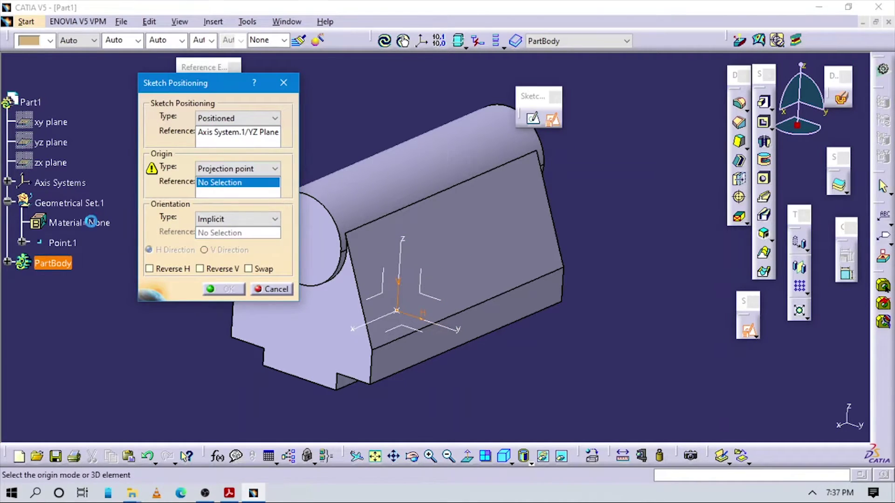
{"action": "left_click", "coordinate": [59, 242]}
{"action": "left_click", "coordinate": [223, 218]}
{"action": "left_click", "coordinate": [221, 292]}
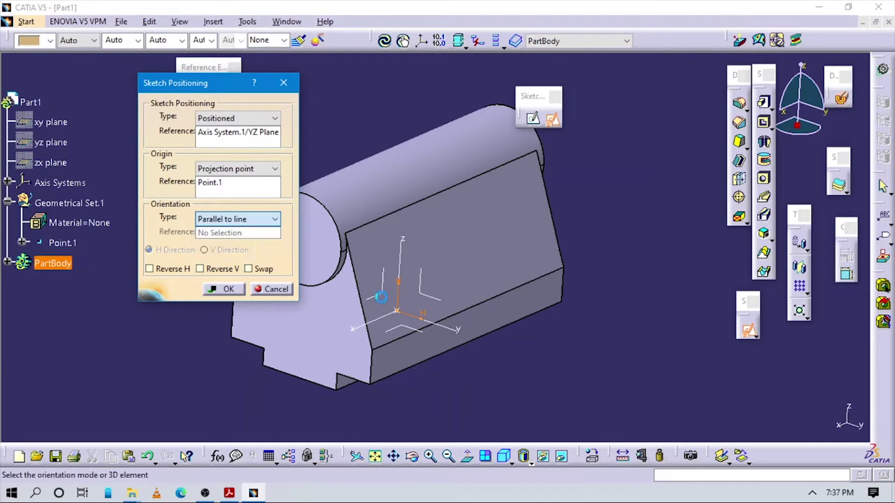
{"action": "left_click", "coordinate": [453, 327]}
{"action": "left_click", "coordinate": [229, 290]}
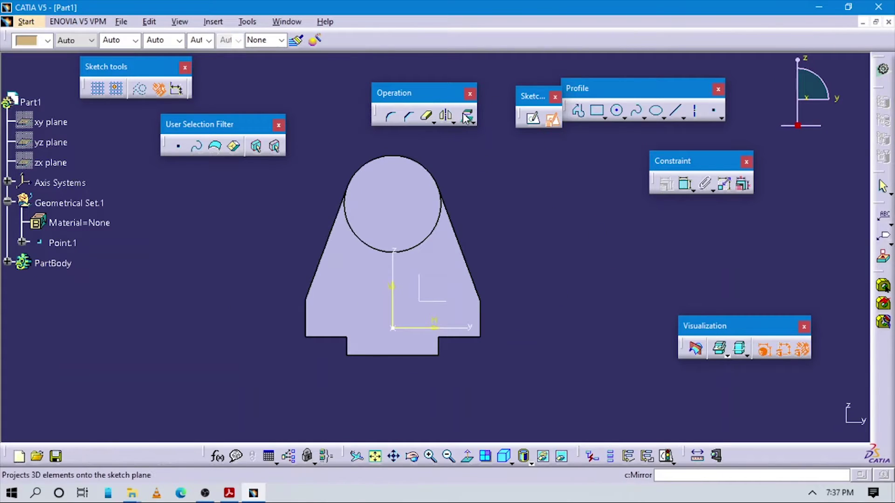
Step: Project the part's left slanted edge into the sketch
{"action": "left_click", "coordinate": [467, 116]}
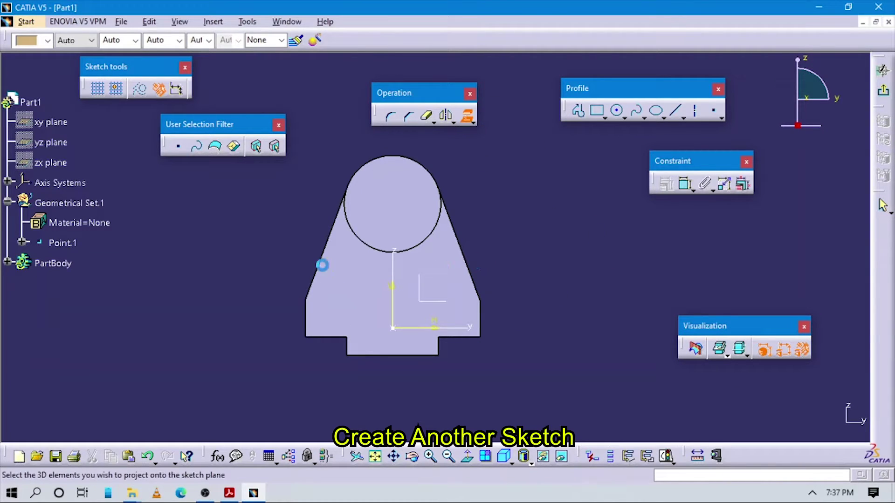
{"action": "left_click", "coordinate": [325, 244]}
{"action": "middle_click_drag", "start_coordinate": [374, 240], "coordinate": [427, 276]}
Step: Check the PDF drawing, then select the right slanted edge
{"action": "key", "text": "alt+Tab"}
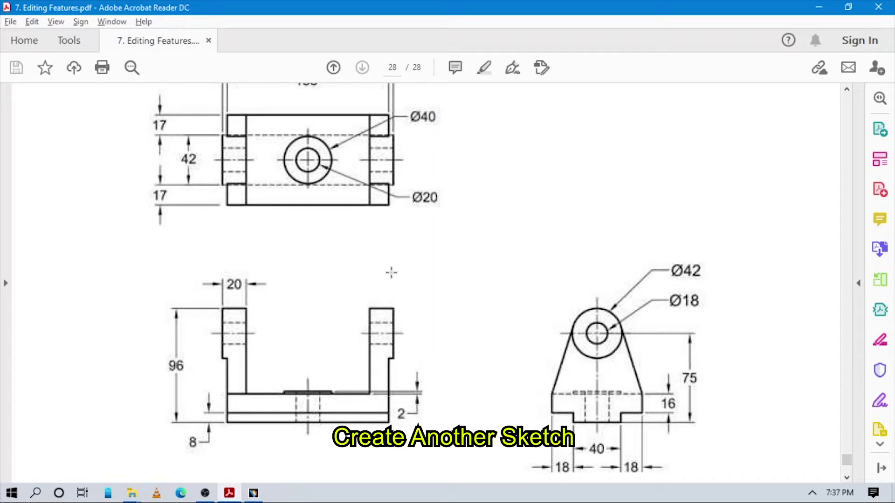
{"action": "scroll", "coordinate": [390, 275], "scroll_direction": "up", "scroll_amount": 6}
{"action": "scroll", "coordinate": [385, 284], "scroll_direction": "down", "scroll_amount": 2}
{"action": "key", "text": "alt+Tab"}
{"action": "left_click", "coordinate": [472, 253]}
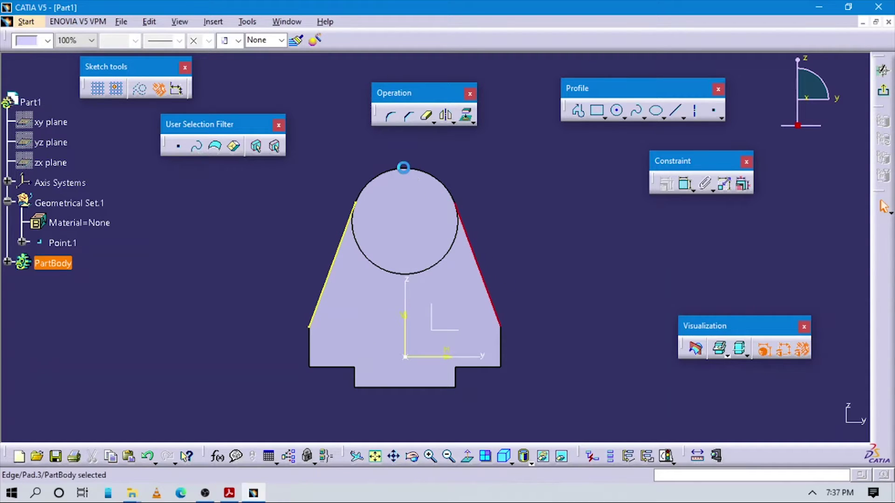
Step: Project the right slanted edge and the top circle into the sketch
{"action": "left_click", "coordinate": [480, 179]}
{"action": "left_click", "coordinate": [468, 119]}
{"action": "left_click", "coordinate": [468, 232]}
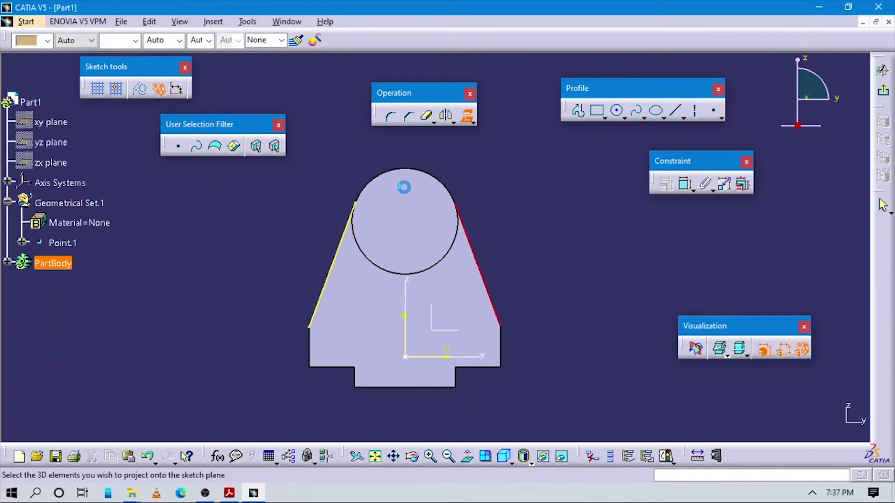
{"action": "left_click", "coordinate": [402, 168]}
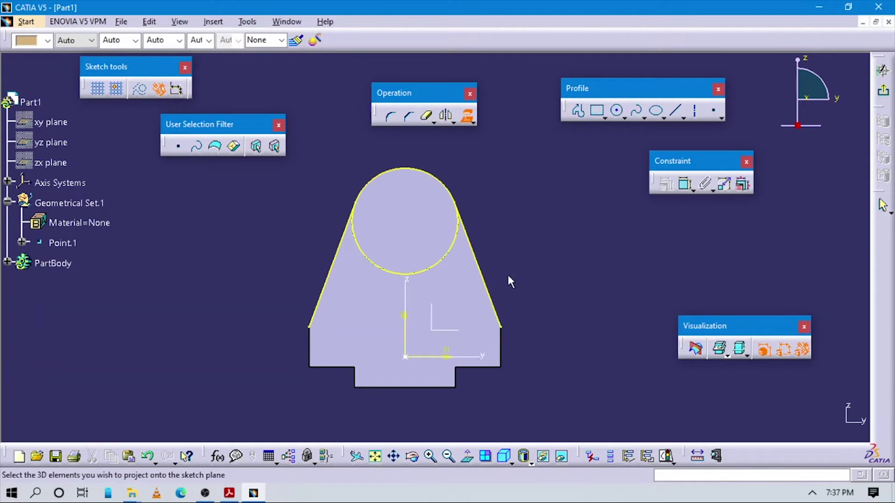
{"action": "middle_click_drag", "start_coordinate": [516, 286], "coordinate": [534, 256]}
{"action": "key", "text": "Escape"}
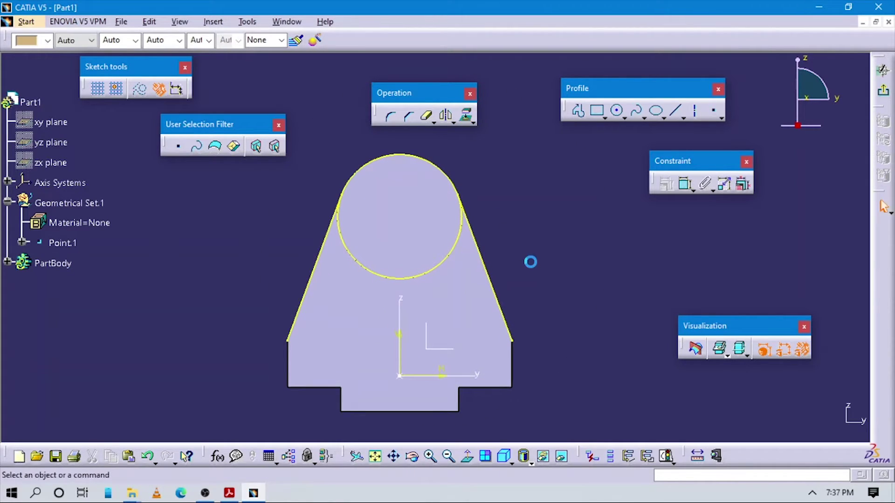
Step: Trim the projected circle and draw a horizontal line joining the slanted edges' lower ends
{"action": "left_click", "coordinate": [427, 115]}
{"action": "middle_click_drag", "start_coordinate": [528, 242], "coordinate": [537, 277]}
{"action": "key", "text": "Escape"}
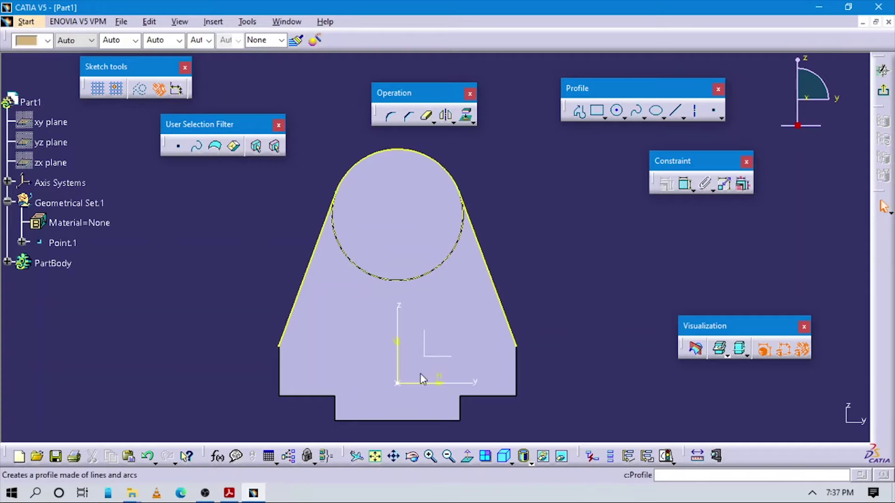
{"action": "key", "text": "Return"}
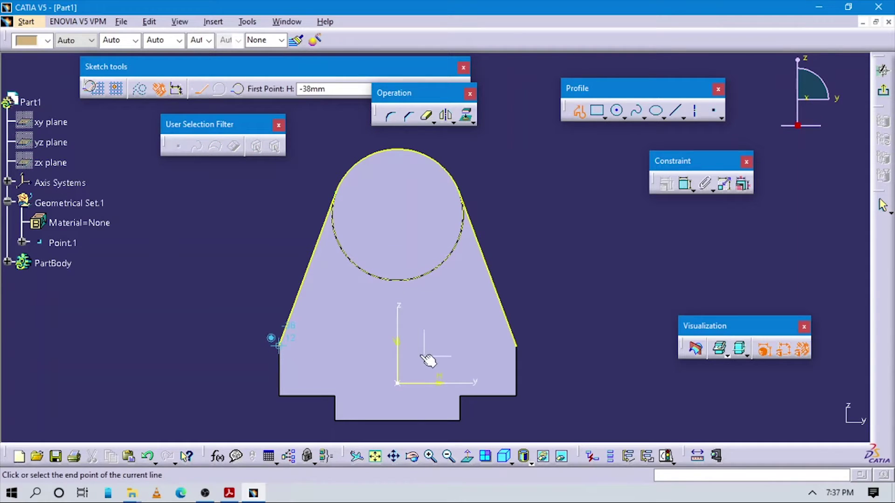
{"action": "double_click", "coordinate": [564, 338]}
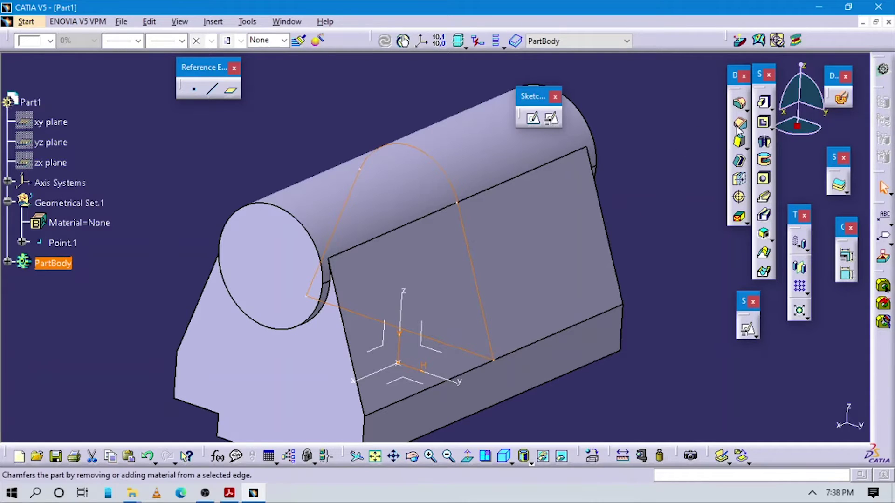
Step: Start a mirrored-extent pocket from Sketch.4, then bring up the exercise PDF
{"action": "left_click", "coordinate": [763, 123]}
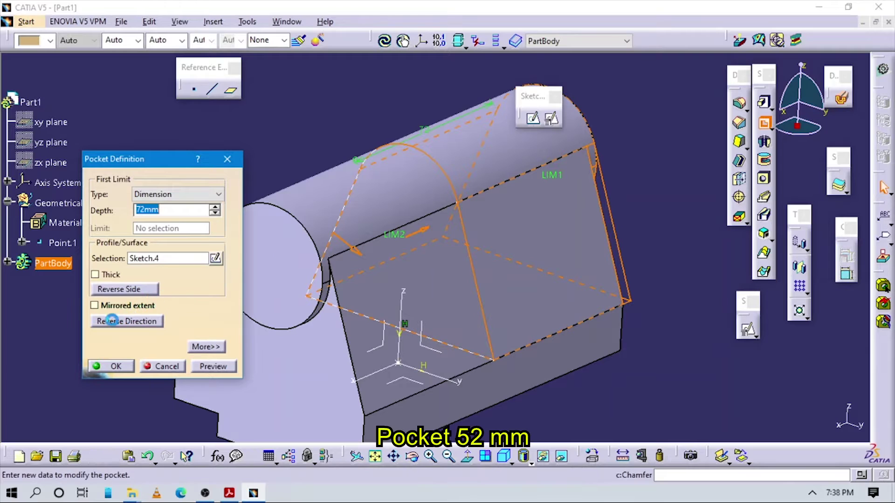
{"action": "left_click", "coordinate": [110, 306]}
{"action": "key", "text": "alt+Tab"}
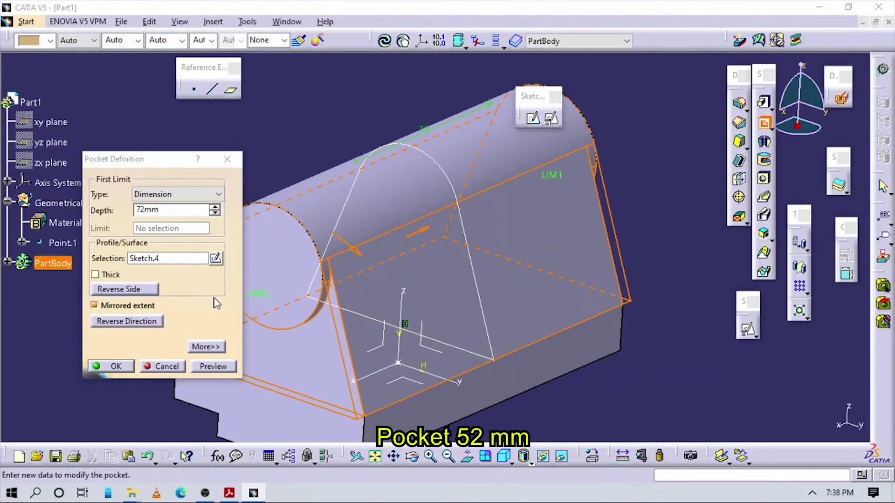
{"action": "scroll", "coordinate": [313, 270], "scroll_direction": "up", "scroll_amount": 3}
{"action": "scroll", "coordinate": [312, 273], "scroll_direction": "up", "scroll_amount": 4}
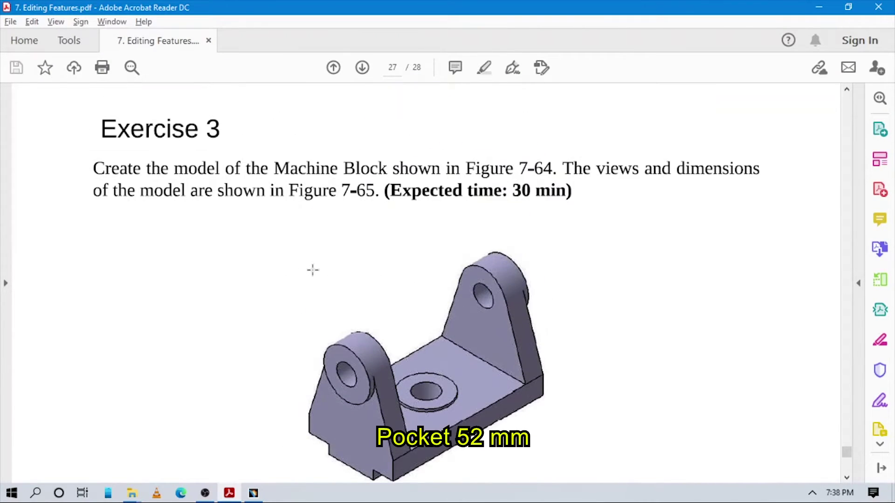
Step: Scroll the PDF down to the dimensioned Figure 7-64 views on page 28
{"action": "scroll", "coordinate": [320, 273], "scroll_direction": "down", "scroll_amount": 9}
{"action": "scroll", "coordinate": [342, 279], "scroll_direction": "down", "scroll_amount": 3}
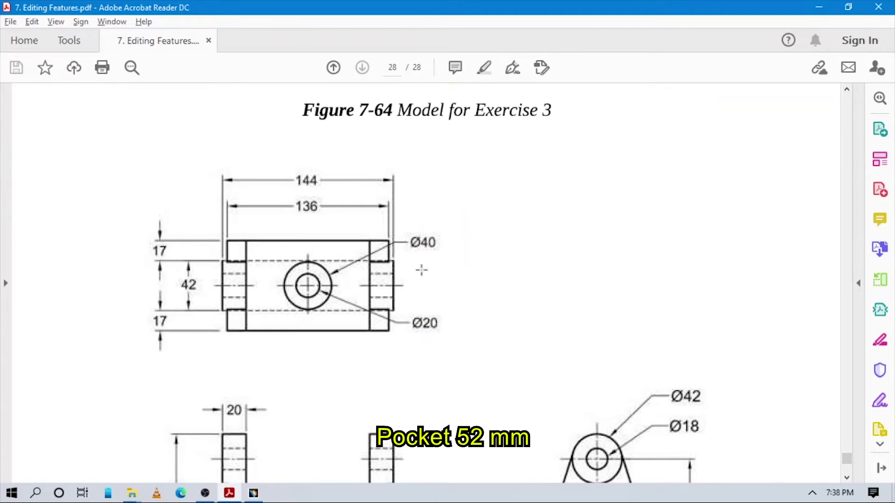
{"action": "scroll", "coordinate": [421, 270], "scroll_direction": "down", "scroll_amount": 3}
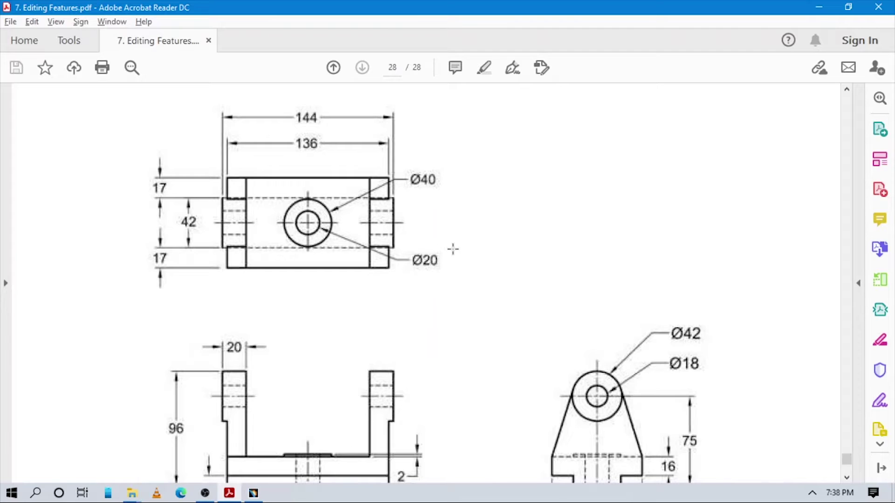
Step: Set the pocket depth to the expression 144/2 and preview the cut
{"action": "key", "text": "alt+Tab"}
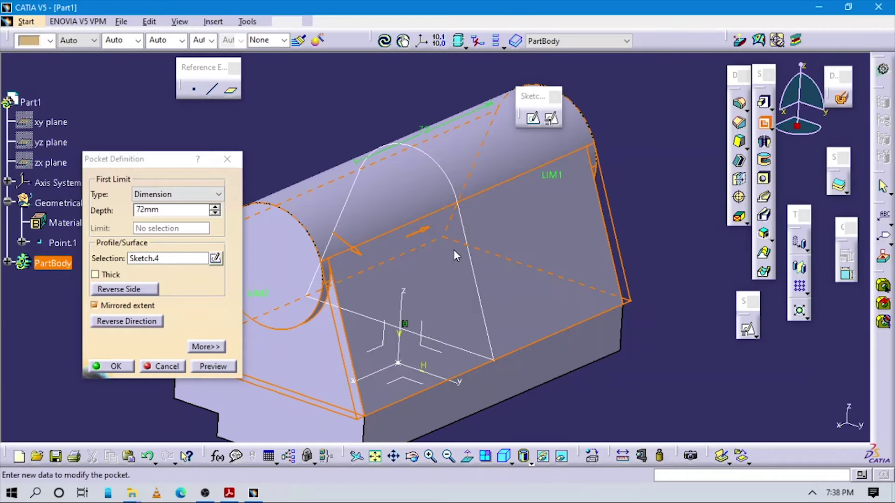
{"action": "double_click", "coordinate": [179, 210]}
{"action": "type", "text": "14/2"}
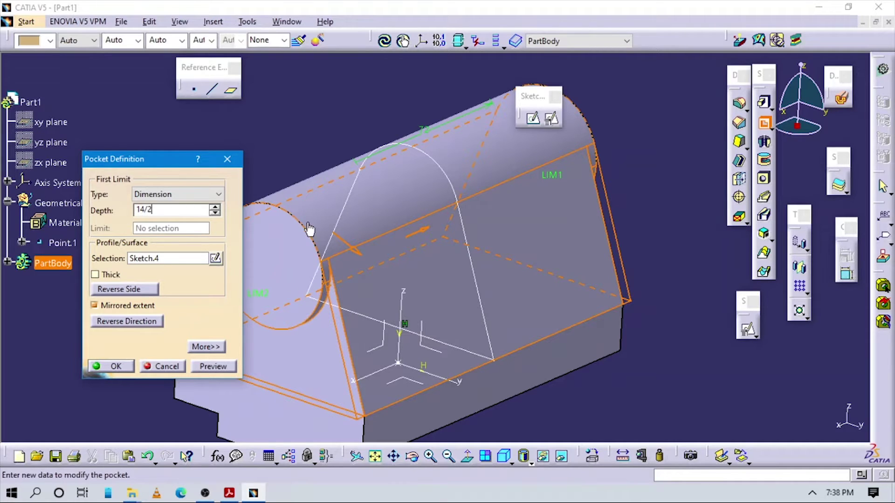
{"action": "type", "text": "144/"}
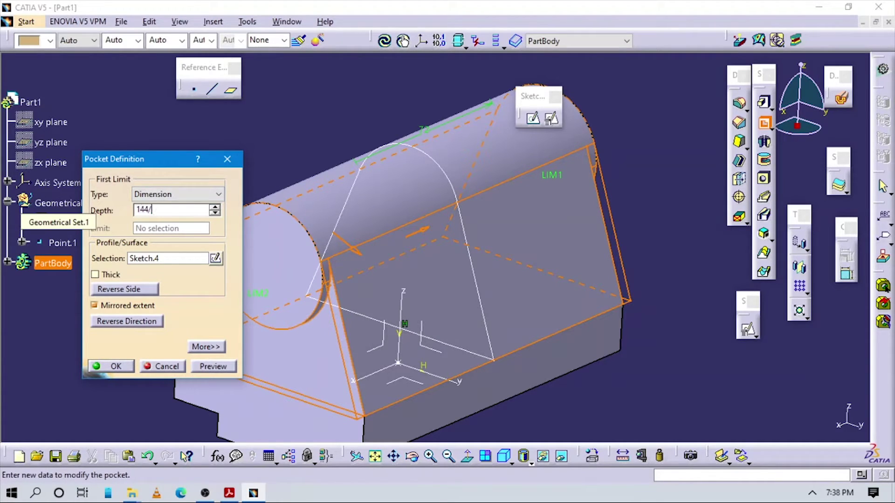
{"action": "type", "text": "2"}
{"action": "key", "text": "Return"}
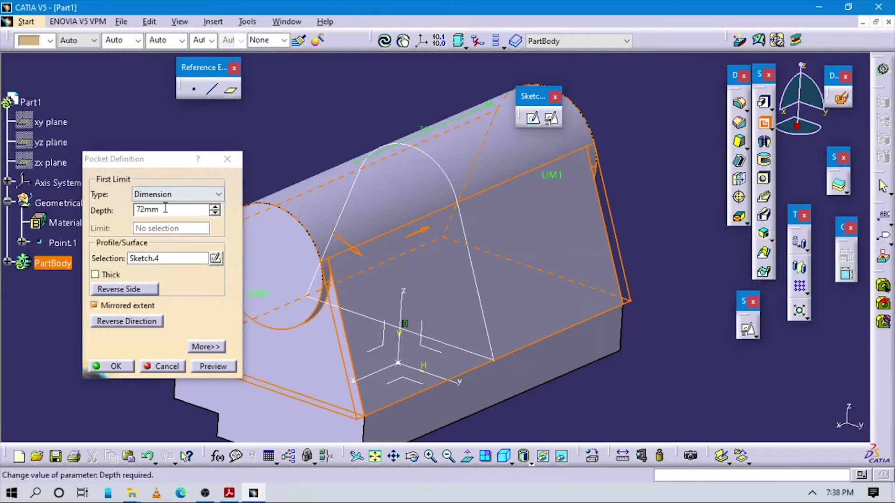
{"action": "middle_click_drag", "start_coordinate": [410, 258], "coordinate": [392, 270]}
Step: Adjust the pocket depth from 32mm to 52mm and confirm the mirrored pocket
{"action": "left_click_drag", "start_coordinate": [166, 210], "coordinate": [70, 210]}
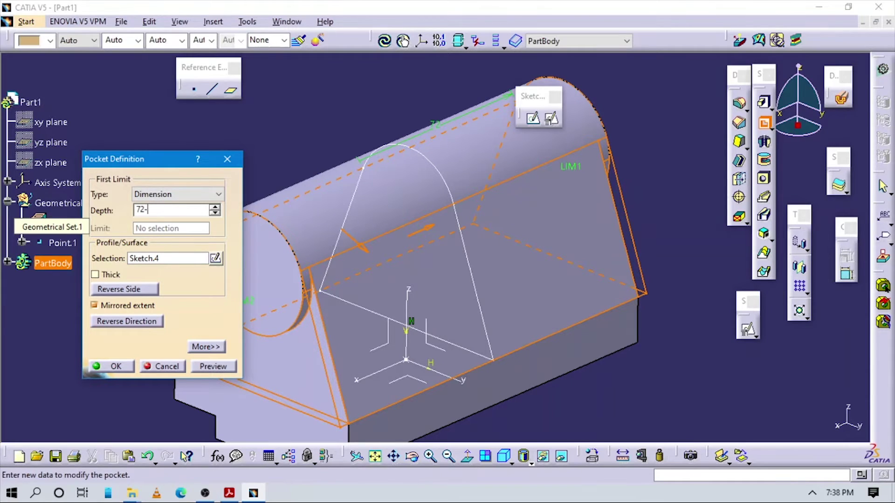
{"action": "middle_click_drag", "start_coordinate": [393, 261], "coordinate": [374, 230]}
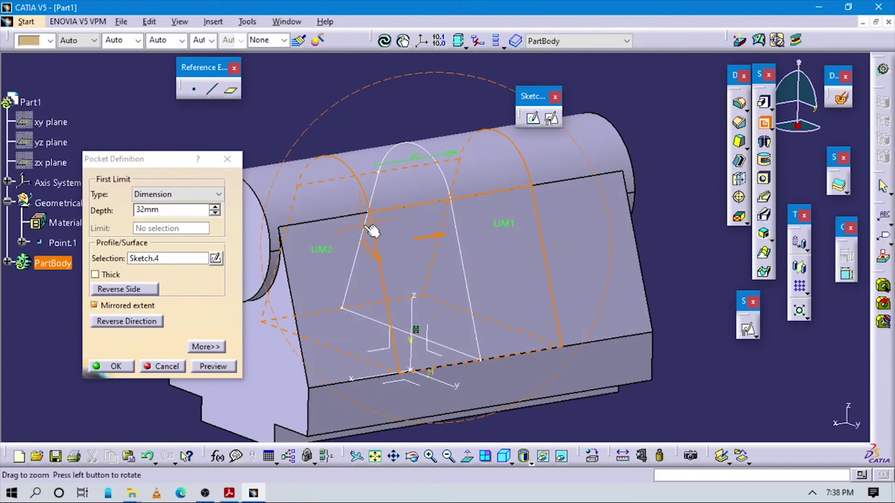
{"action": "double_click", "coordinate": [176, 209]}
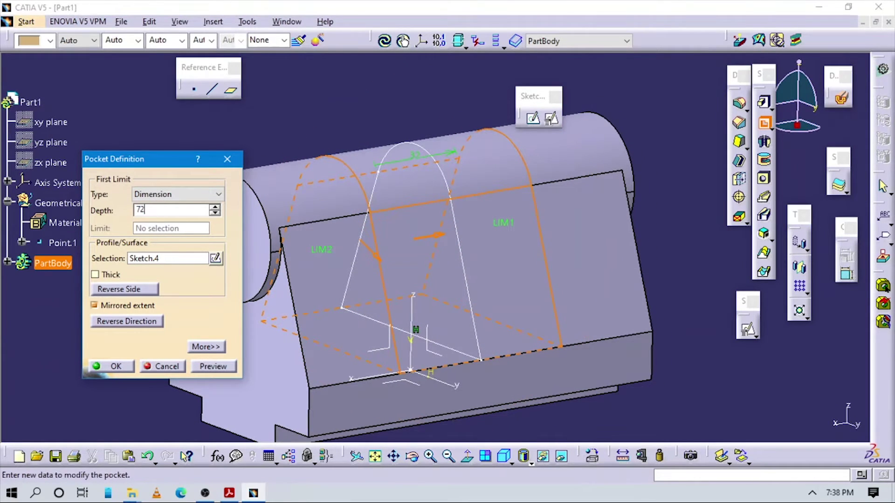
{"action": "middle_click_drag", "start_coordinate": [378, 255], "coordinate": [288, 241]}
{"action": "left_click", "coordinate": [131, 369]}
{"action": "middle_click_drag", "start_coordinate": [310, 267], "coordinate": [399, 313]}
{"action": "left_click", "coordinate": [327, 197]}
{"action": "left_click", "coordinate": [532, 118]}
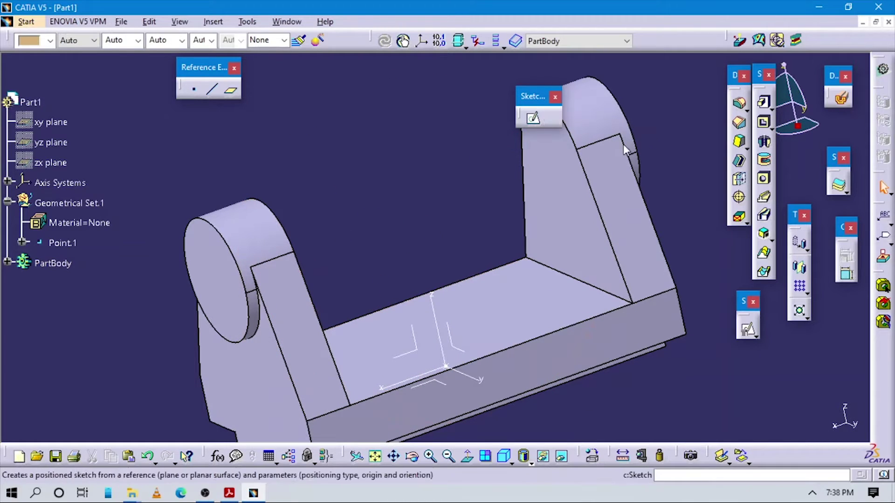
{"action": "left_click", "coordinate": [641, 455]}
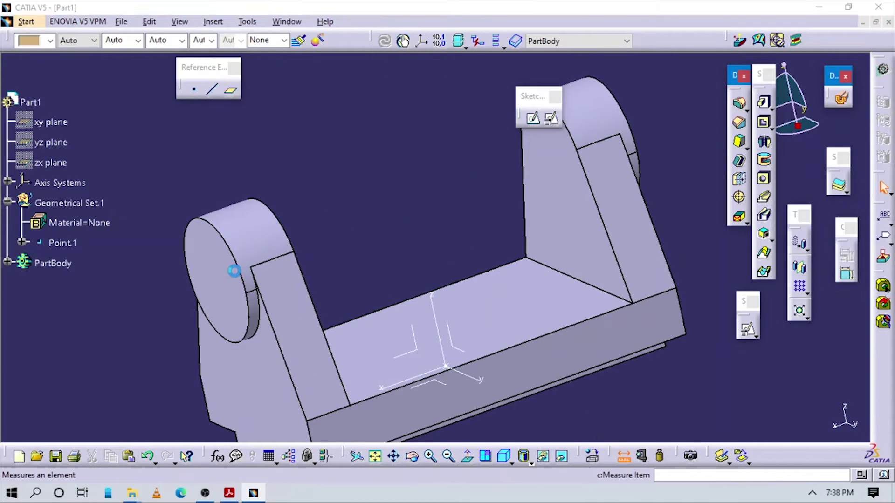
{"action": "middle_click_drag", "start_coordinate": [312, 234], "coordinate": [279, 266]}
{"action": "left_click", "coordinate": [310, 261]}
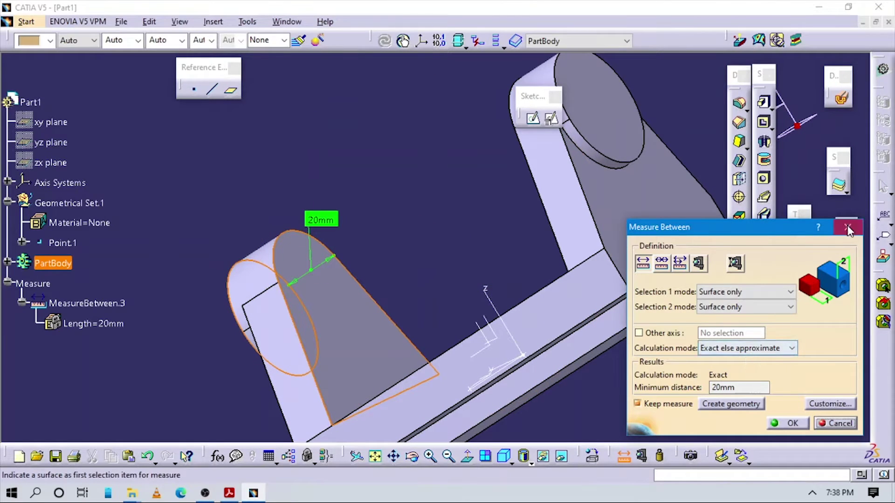
{"action": "left_click", "coordinate": [848, 228]}
{"action": "middle_click_drag", "start_coordinate": [507, 244], "coordinate": [559, 342]}
{"action": "middle_click_drag", "start_coordinate": [394, 350], "coordinate": [348, 268]}
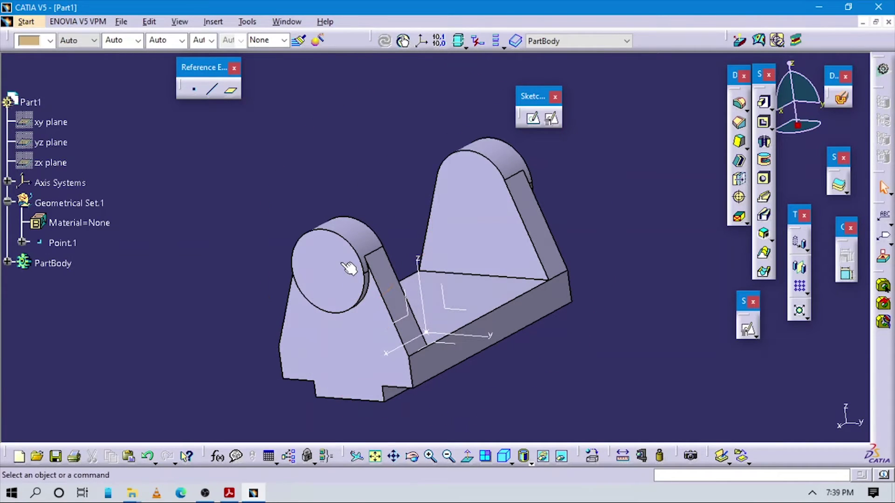
Step: Start a hole on the near upright's cylinder face, checking the drawing first
{"action": "left_click", "coordinate": [764, 178]}
{"action": "key", "text": "alt+Tab"}
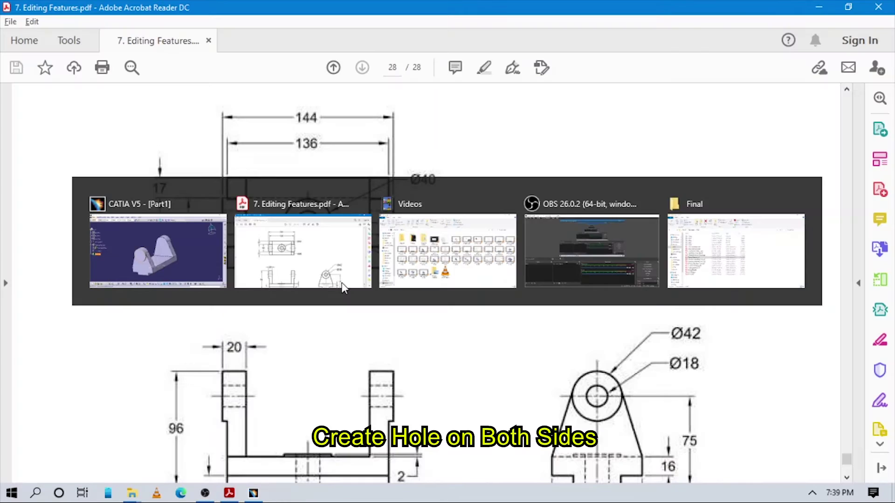
{"action": "scroll", "coordinate": [514, 278], "scroll_direction": "down", "scroll_amount": 2}
{"action": "scroll", "coordinate": [514, 280], "scroll_direction": "up", "scroll_amount": 3}
{"action": "scroll", "coordinate": [515, 279], "scroll_direction": "down", "scroll_amount": 3}
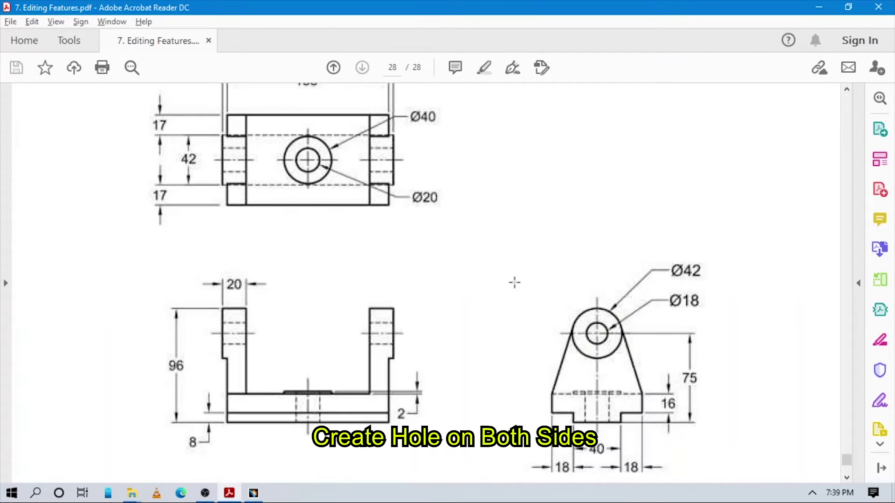
{"action": "key", "text": "alt+Tab"}
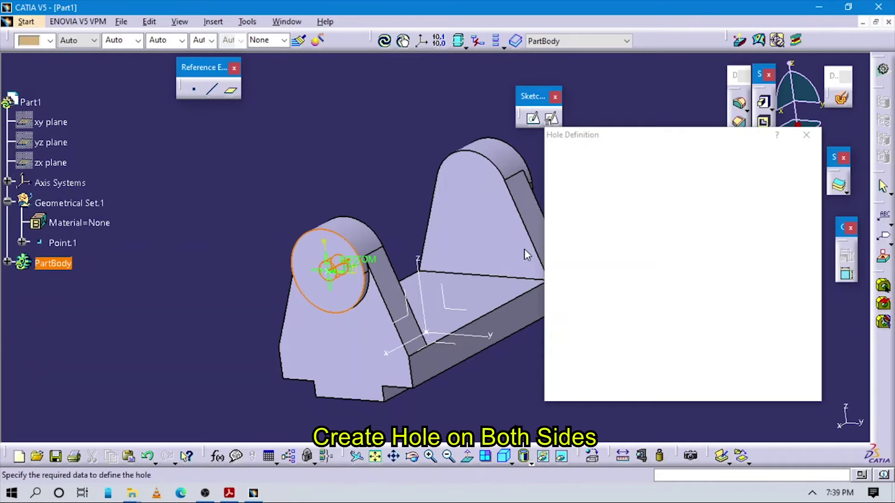
{"action": "middle_click_drag", "start_coordinate": [422, 241], "coordinate": [474, 80]}
{"action": "middle_click_drag", "start_coordinate": [421, 150], "coordinate": [450, 315]}
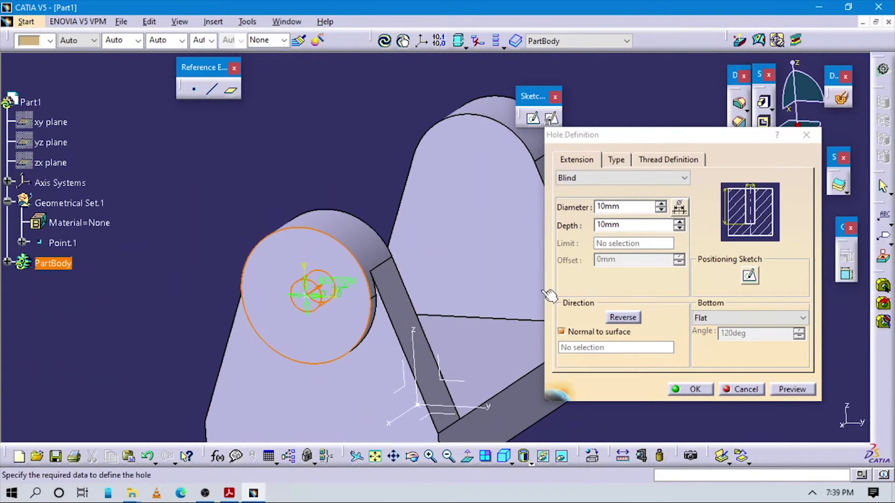
Step: Set the hole extension to Up To Surface, limited by the far upright's outer face
{"action": "left_click", "coordinate": [611, 182]}
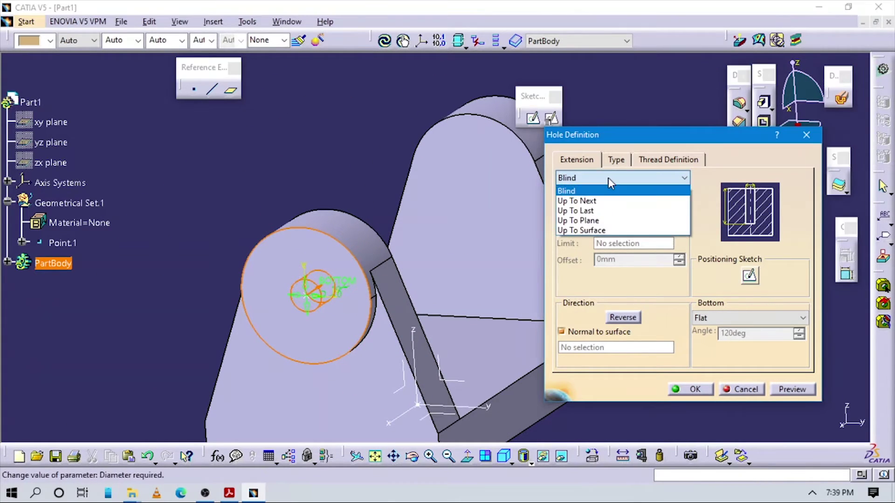
{"action": "left_click", "coordinate": [598, 222]}
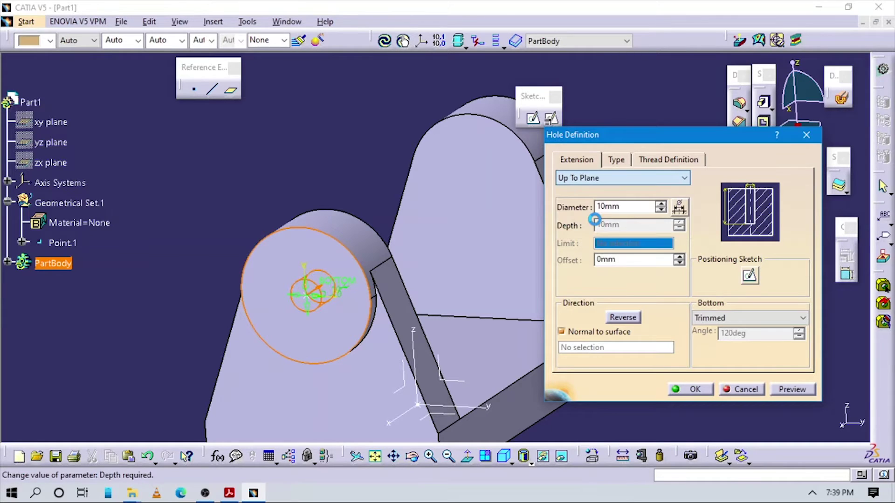
{"action": "left_click", "coordinate": [598, 182]}
{"action": "left_click", "coordinate": [599, 232]}
{"action": "middle_click_drag", "start_coordinate": [483, 228], "coordinate": [345, 326]}
{"action": "middle_click_drag", "start_coordinate": [436, 201], "coordinate": [475, 238]}
{"action": "left_click", "coordinate": [475, 136]}
{"action": "left_click_drag", "start_coordinate": [630, 208], "coordinate": [496, 215]}
Step: Give the hole an 18mm diameter and confirm it
{"action": "key", "text": "alt+Tab"}
{"action": "key", "text": "alt+Tab"}
{"action": "type", "text": "18"}
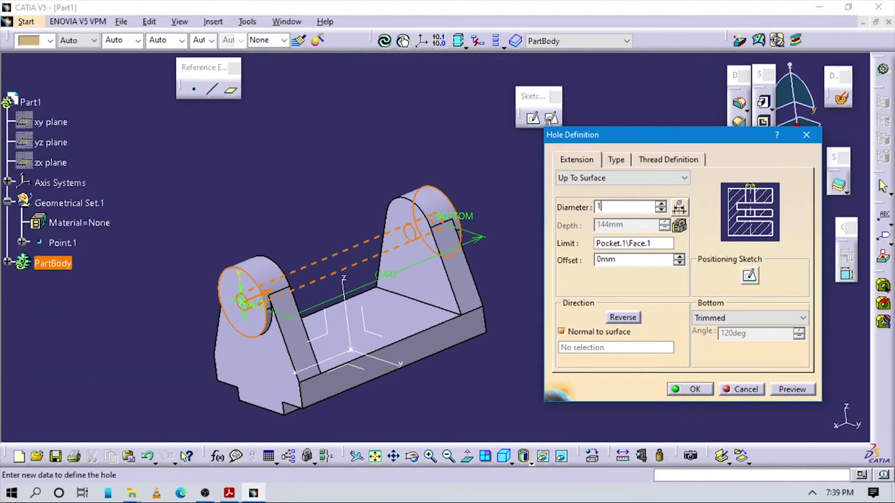
{"action": "key", "text": "Return"}
{"action": "middle_click_drag", "start_coordinate": [391, 336], "coordinate": [480, 329]}
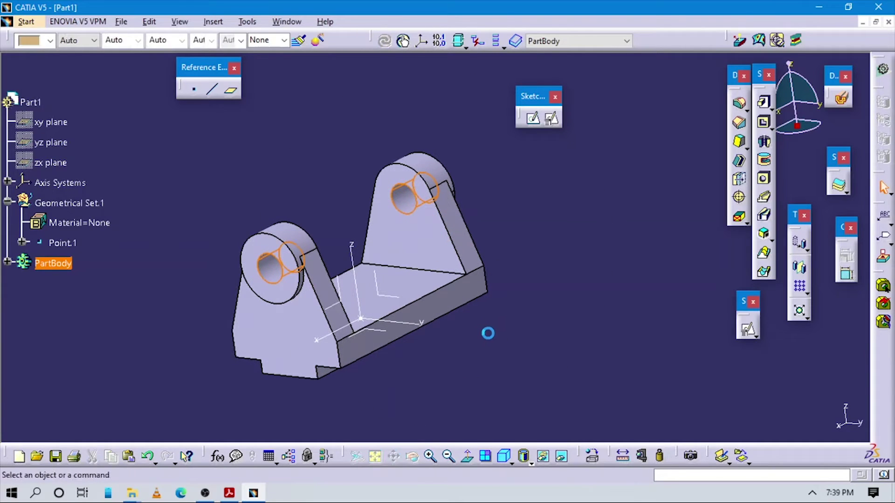
{"action": "key", "text": "alt+Tab"}
Step: Review the drawing in the PDF, then zoom in on the part's base
{"action": "scroll", "coordinate": [507, 296], "scroll_direction": "up", "scroll_amount": 5}
{"action": "scroll", "coordinate": [508, 296], "scroll_direction": "up", "scroll_amount": 4}
{"action": "scroll", "coordinate": [453, 254], "scroll_direction": "down", "scroll_amount": 1}
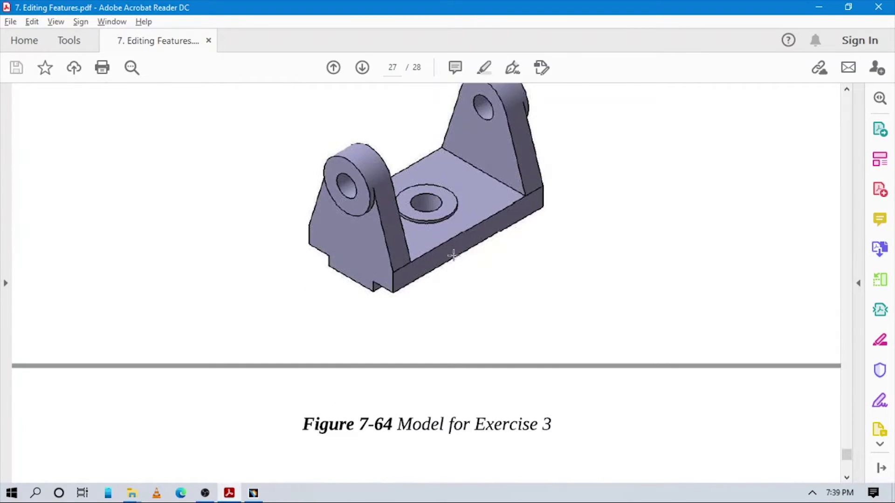
{"action": "scroll", "coordinate": [437, 233], "scroll_direction": "down", "scroll_amount": 8}
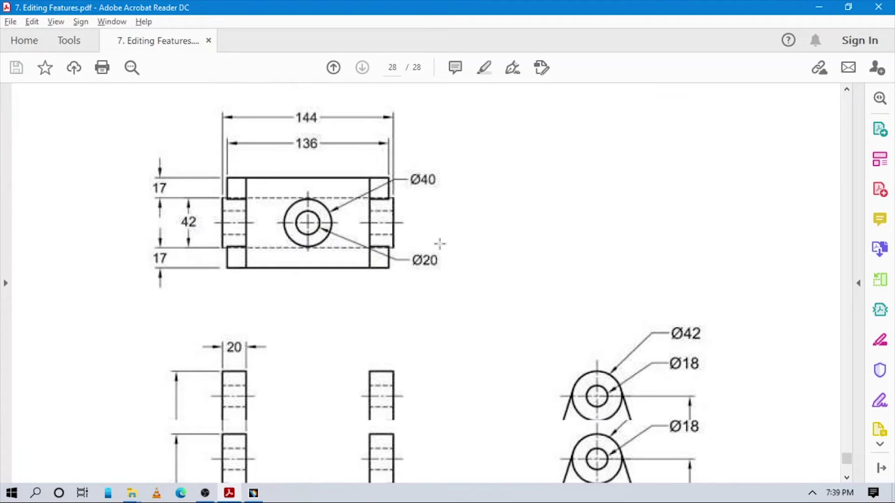
{"action": "scroll", "coordinate": [440, 244], "scroll_direction": "down", "scroll_amount": 1}
{"action": "key", "text": "alt+Tab"}
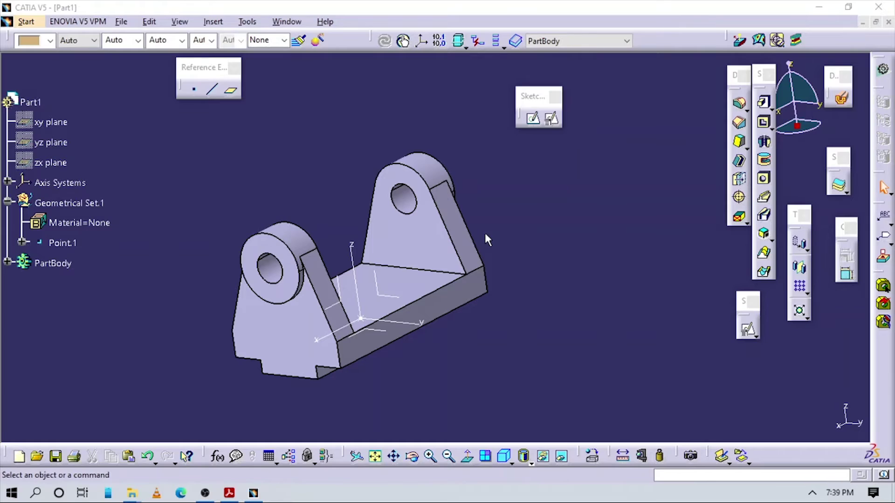
{"action": "middle_click_drag", "start_coordinate": [438, 279], "coordinate": [579, 176]}
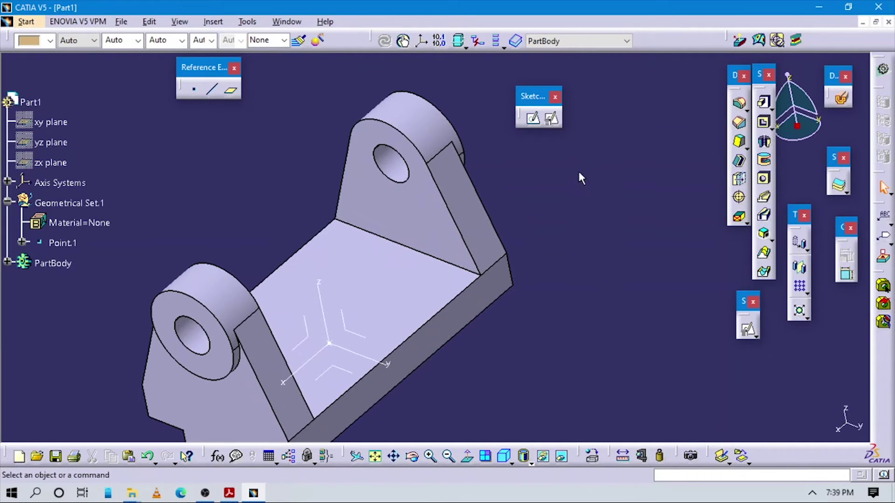
Step: Create a positioned sketch on the XY plane with its origin projected from Point.1
{"action": "left_click", "coordinate": [551, 118]}
{"action": "left_click", "coordinate": [338, 366]}
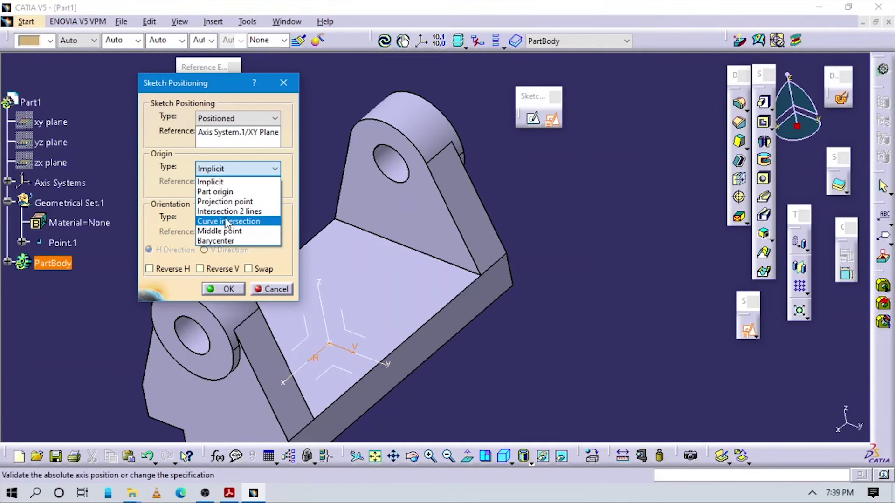
{"action": "left_click", "coordinate": [225, 201]}
{"action": "left_click", "coordinate": [261, 219]}
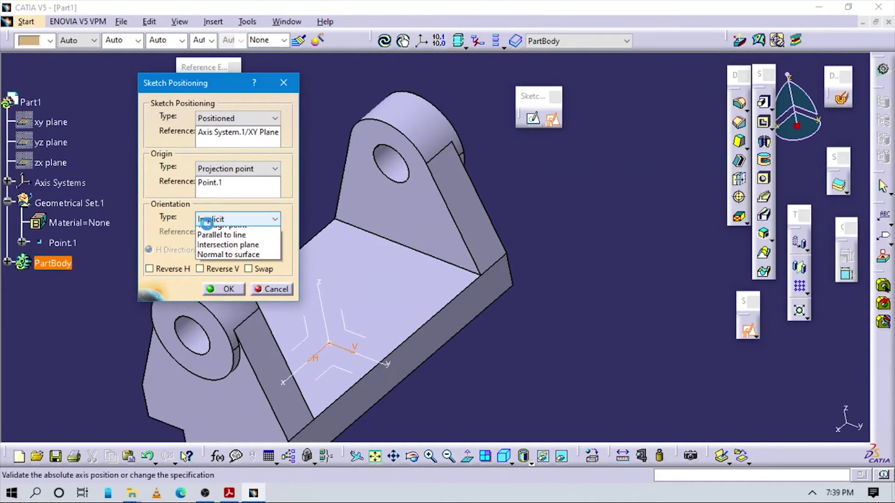
{"action": "left_click", "coordinate": [224, 294]}
{"action": "left_click", "coordinate": [364, 360]}
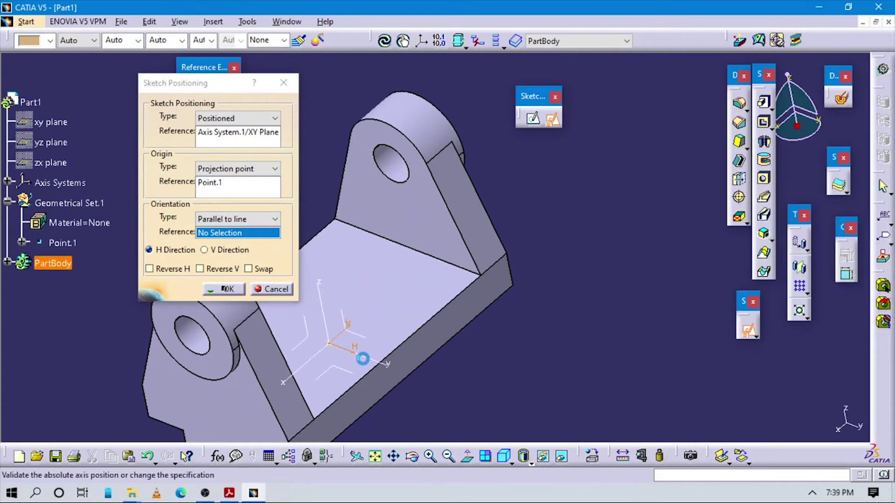
{"action": "left_click", "coordinate": [222, 289]}
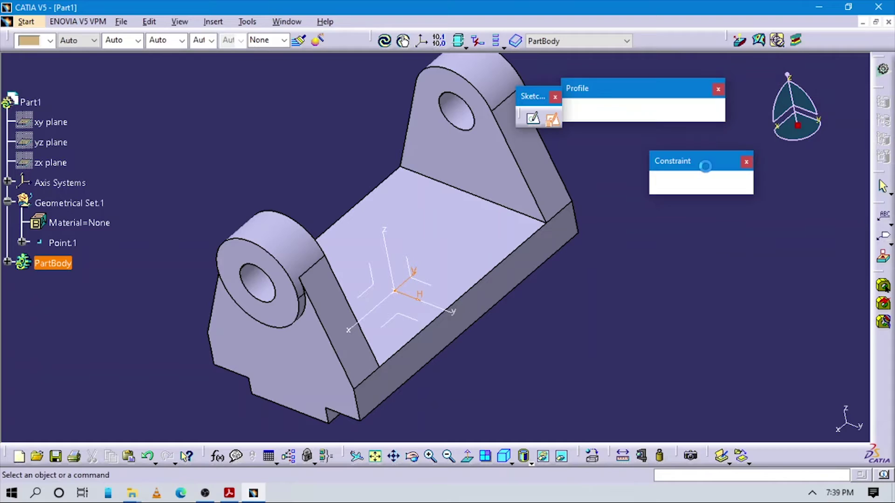
Step: Draw a circle centred on the sketch origin
{"action": "left_click", "coordinate": [618, 112]}
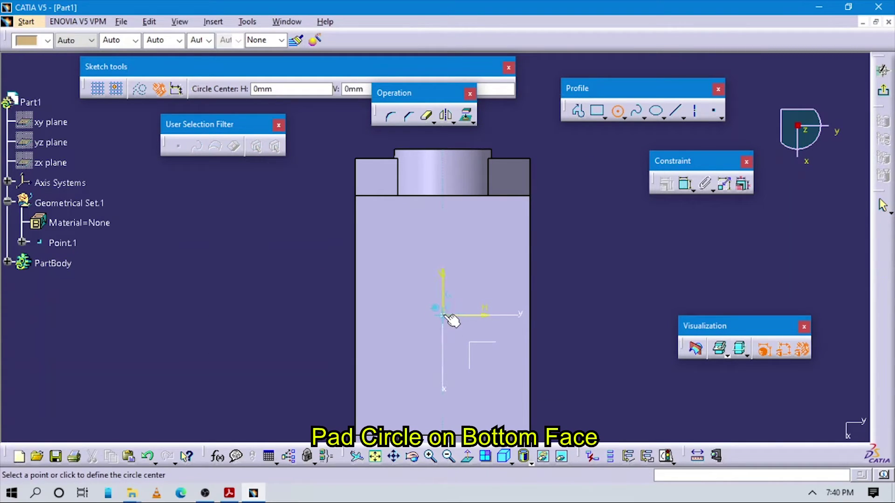
{"action": "left_click", "coordinate": [503, 301]}
{"action": "key", "text": "alt+Tab"}
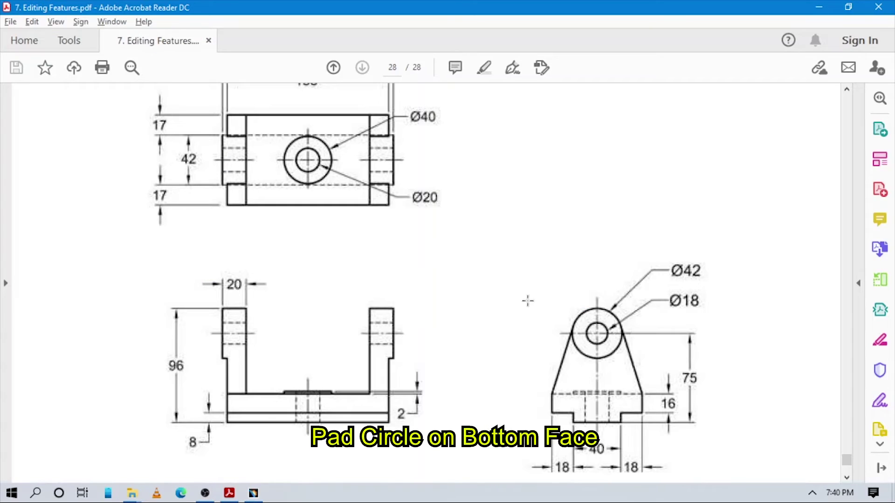
{"action": "key", "text": "alt+Tab"}
{"action": "left_click", "coordinate": [619, 252]}
Step: Constrain the circle's diameter to 40mm
{"action": "left_click", "coordinate": [685, 183]}
{"action": "left_click", "coordinate": [476, 268]}
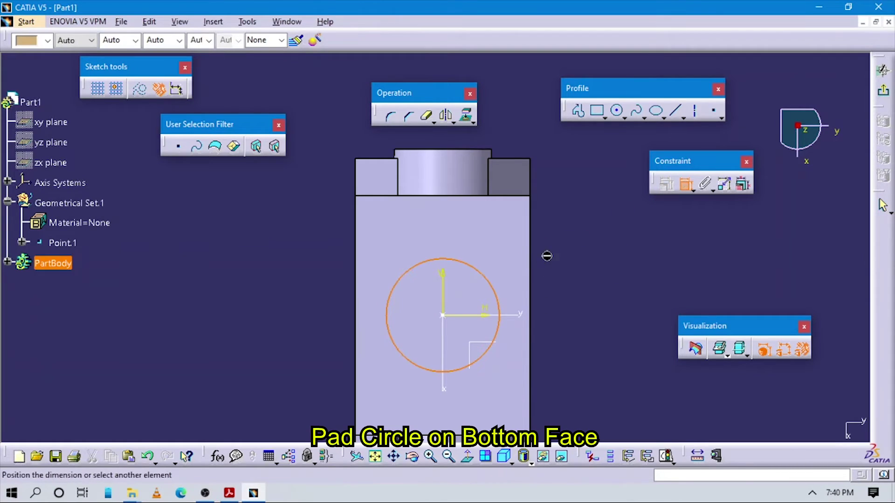
{"action": "left_click", "coordinate": [562, 246]}
{"action": "double_click", "coordinate": [569, 242]}
{"action": "key", "text": "Return"}
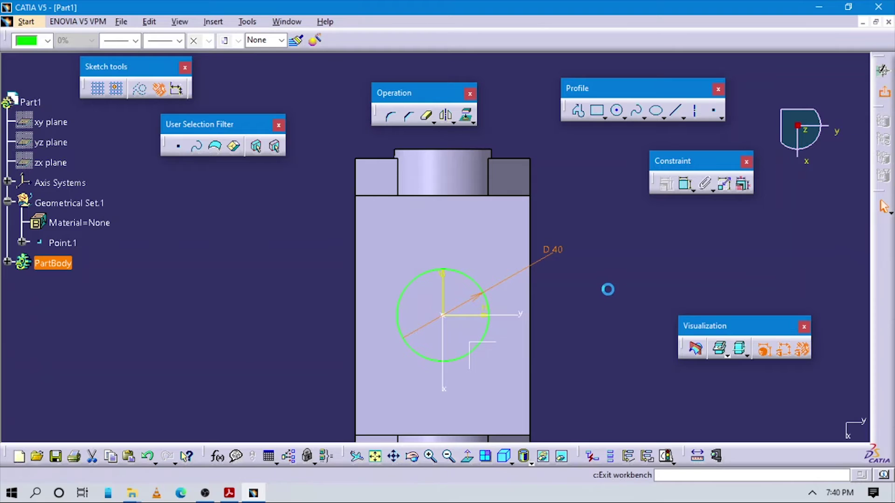
{"action": "key", "text": "alt+Tab"}
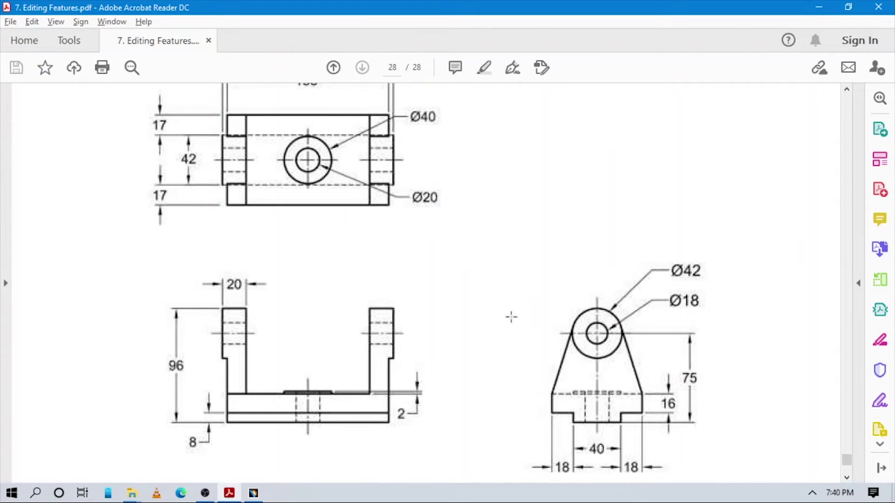
Step: Scroll through the PDF drawing to read the boss dimensions
{"action": "scroll", "coordinate": [511, 317], "scroll_direction": "down", "scroll_amount": 3}
{"action": "scroll", "coordinate": [282, 379], "scroll_direction": "up", "scroll_amount": 3}
{"action": "scroll", "coordinate": [245, 379], "scroll_direction": "down", "scroll_amount": 3}
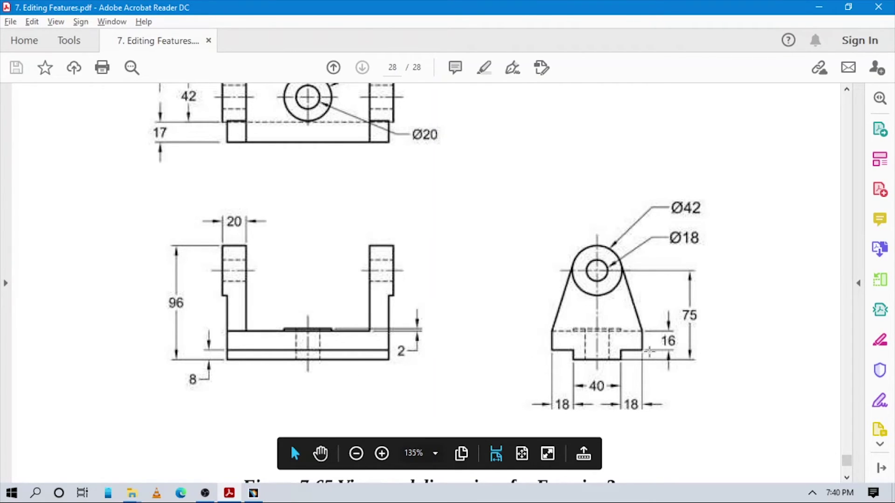
Step: Return to CATIA and rotate the part to inspect Sketch.7's 40mm circle on the base
{"action": "key", "text": "alt+Tab"}
{"action": "mouse_move", "coordinate": [516, 386]}
{"action": "middle_mouse_down"}
{"action": "mouse_move", "coordinate": [424, 238]}
{"action": "mouse_move", "coordinate": [384, 324]}
{"action": "middle_mouse_up"}
{"action": "middle_click_drag", "start_coordinate": [329, 393], "coordinate": [445, 322]}
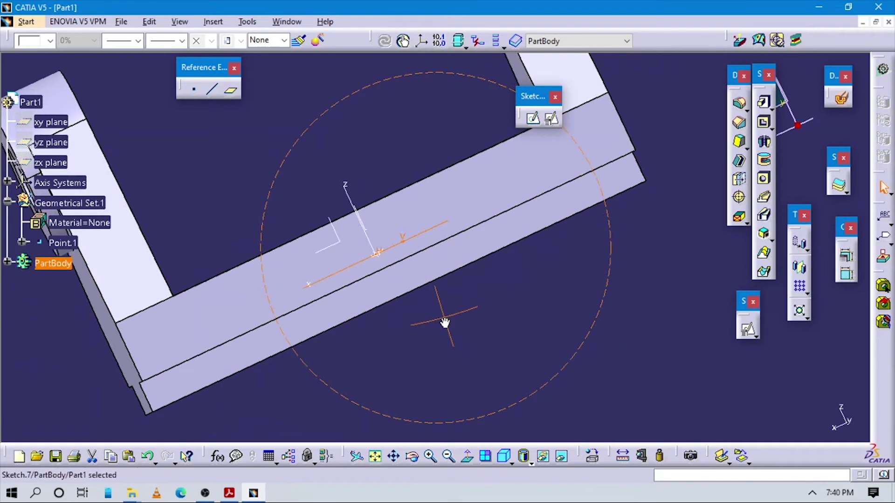
Step: Pad Sketch.7 by 14mm into a 40mm circular boss and rotate to inspect it
{"action": "left_click", "coordinate": [764, 102]}
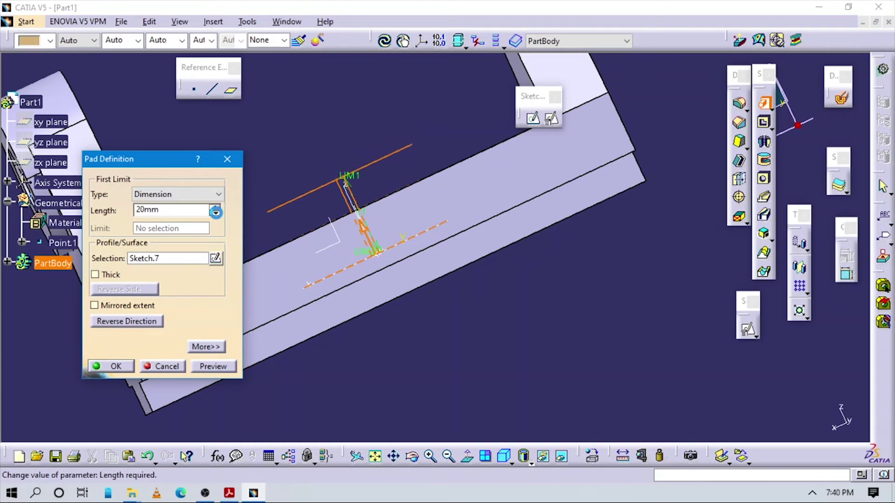
{"action": "left_click", "coordinate": [215, 213]}
{"action": "left_click", "coordinate": [215, 212]}
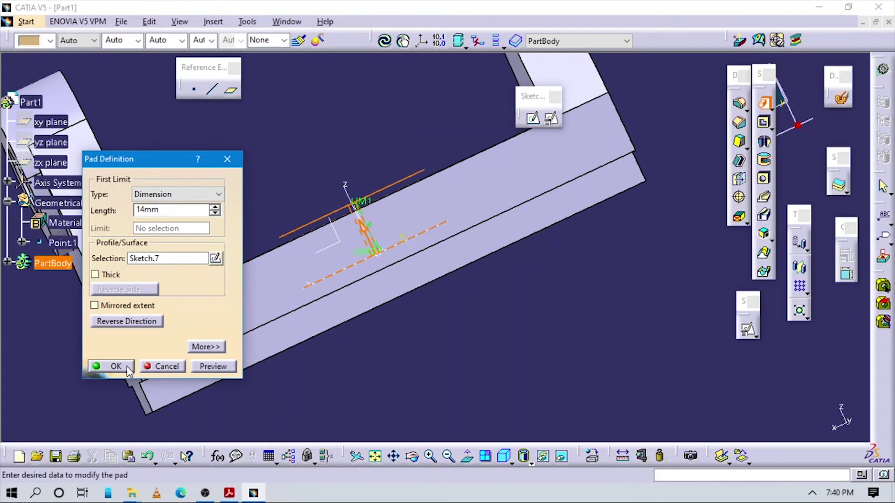
{"action": "left_click", "coordinate": [114, 366]}
{"action": "middle_click_drag", "start_coordinate": [449, 302], "coordinate": [574, 340]}
{"action": "left_click", "coordinate": [572, 336]}
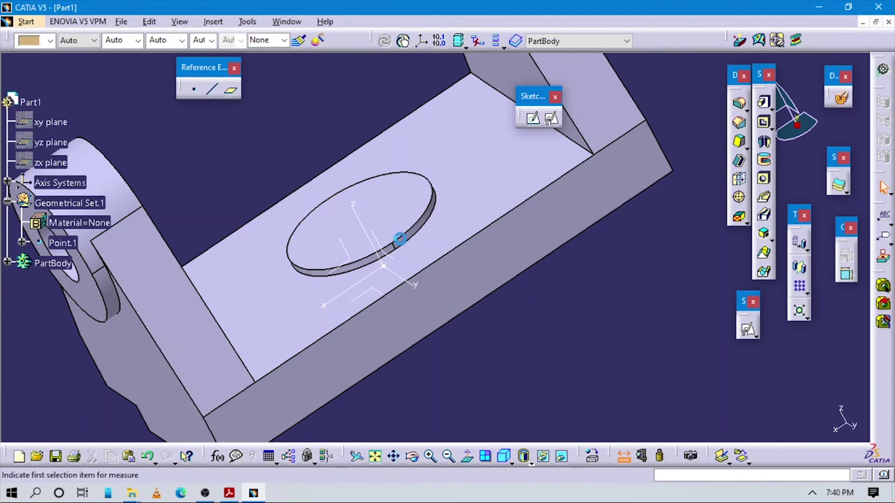
{"action": "left_click", "coordinate": [412, 199]}
{"action": "left_click", "coordinate": [483, 199]}
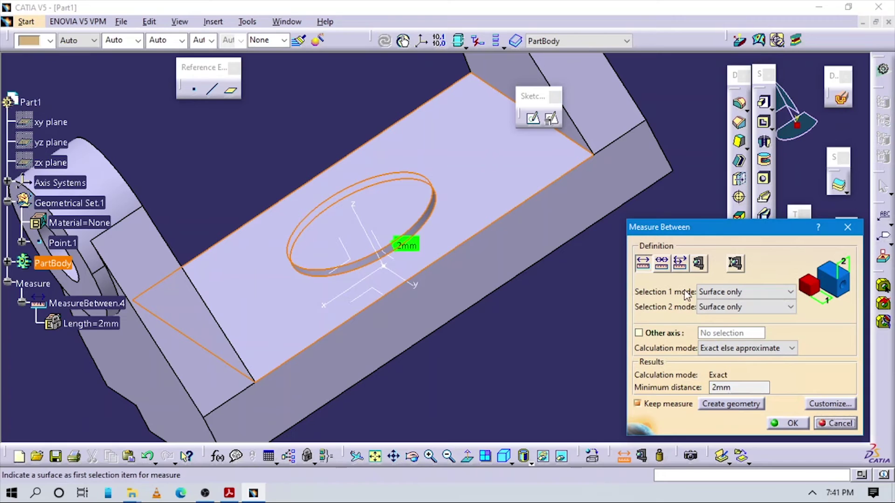
{"action": "left_click", "coordinate": [847, 228]}
{"action": "middle_click_drag", "start_coordinate": [468, 344], "coordinate": [520, 335]}
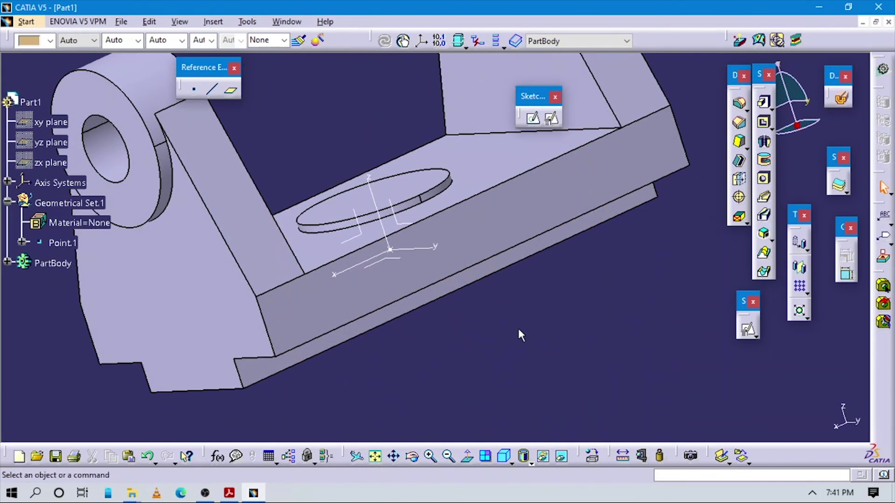
{"action": "middle_click_drag", "start_coordinate": [426, 317], "coordinate": [513, 330]}
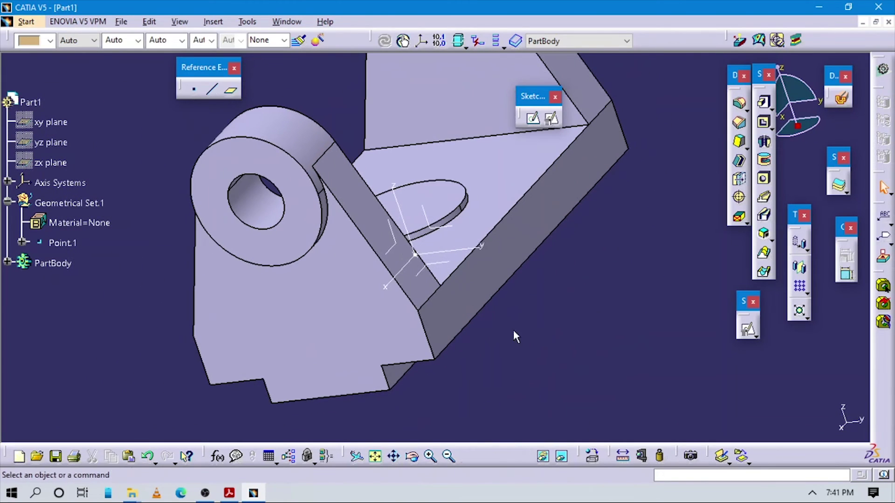
{"action": "middle_click_drag", "start_coordinate": [557, 303], "coordinate": [441, 281]}
{"action": "key", "text": "alt+Tab"}
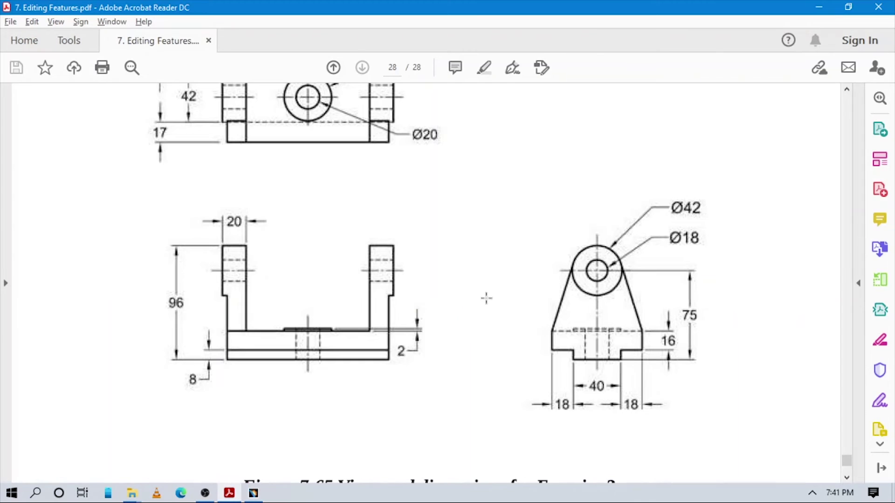
{"action": "scroll", "coordinate": [412, 306], "scroll_direction": "up", "scroll_amount": 3}
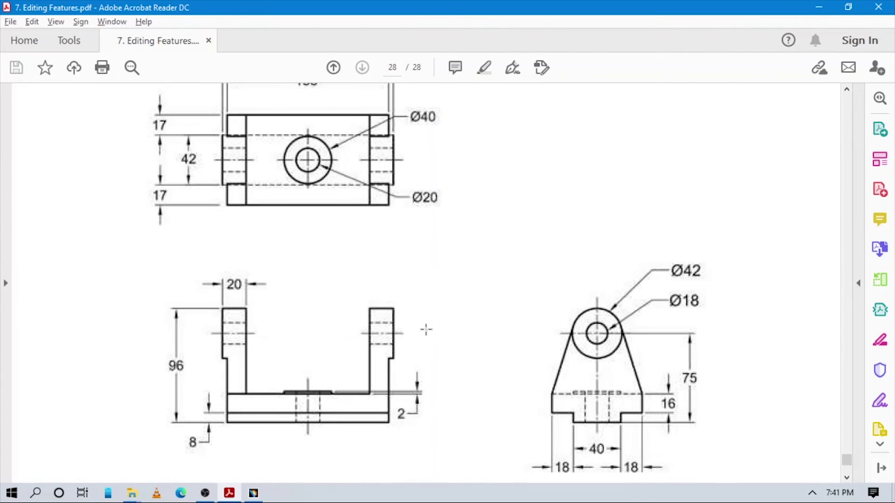
{"action": "key", "text": "alt+Tab"}
{"action": "middle_click_drag", "start_coordinate": [454, 271], "coordinate": [654, 313]}
Step: Place a hole on the boss's top face with extension set to Up To Next
{"action": "left_click", "coordinate": [763, 178]}
{"action": "left_click", "coordinate": [433, 218]}
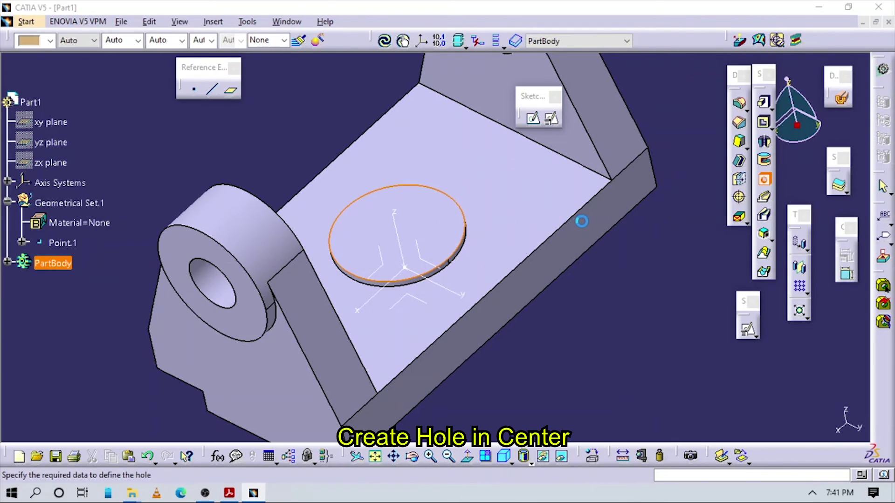
{"action": "left_click", "coordinate": [624, 180]}
{"action": "left_click", "coordinate": [625, 184]}
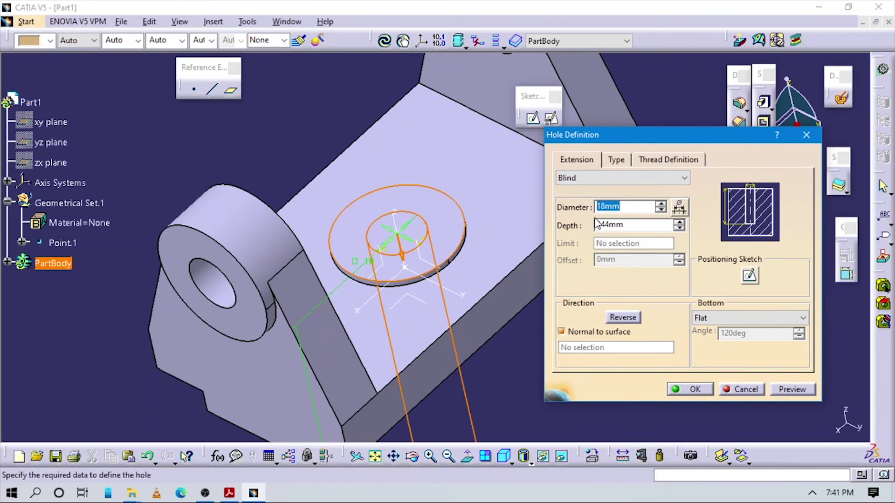
{"action": "left_click", "coordinate": [659, 178]}
{"action": "left_click", "coordinate": [608, 194]}
Step: Create the 20mm Hole.2 and view the whole part isometrically
{"action": "middle_click_drag", "start_coordinate": [473, 262], "coordinate": [402, 283]}
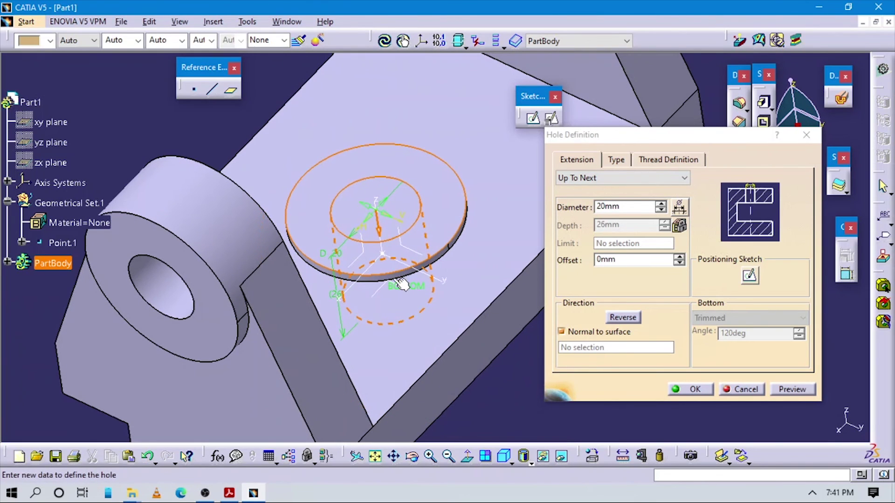
{"action": "left_click", "coordinate": [694, 389]}
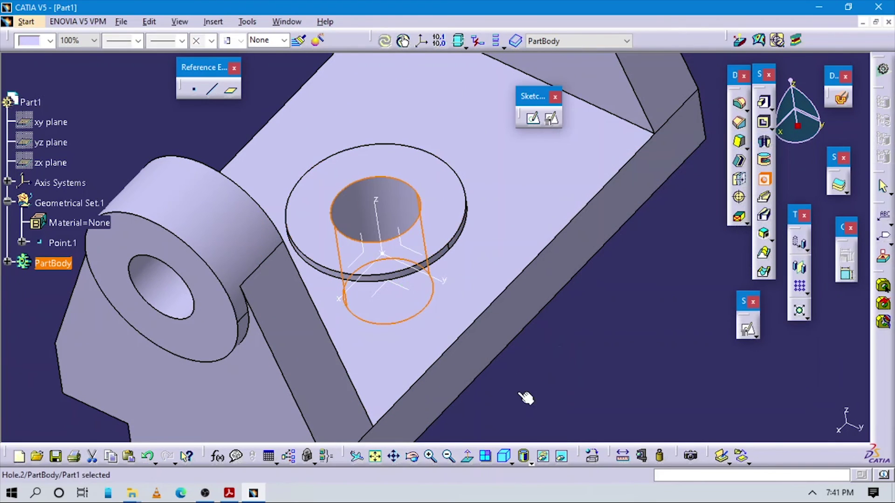
{"action": "middle_click_drag", "start_coordinate": [571, 345], "coordinate": [429, 322]}
{"action": "left_click", "coordinate": [503, 456]}
{"action": "mouse_move", "coordinate": [496, 301]}
{"action": "middle_mouse_down"}
{"action": "mouse_move", "coordinate": [510, 332]}
{"action": "mouse_move", "coordinate": [502, 306]}
{"action": "mouse_move", "coordinate": [495, 309]}
{"action": "middle_mouse_up"}
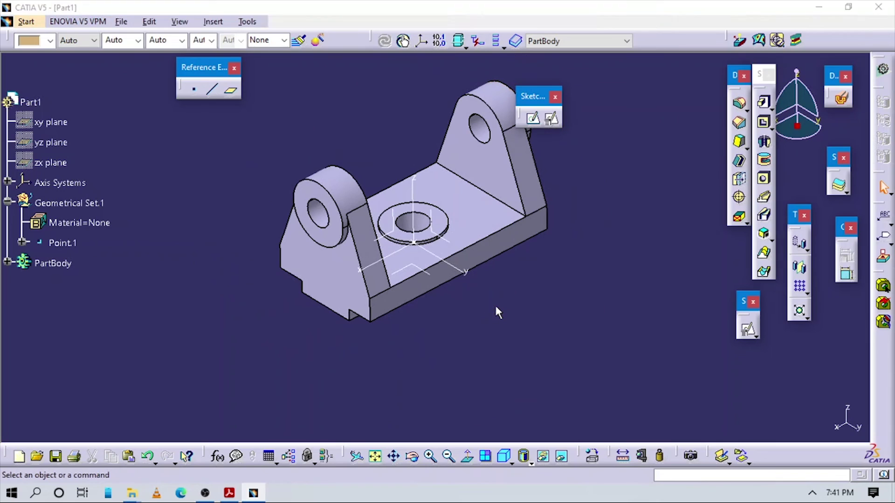
Step: Compare the part with the reference model picture and rotate it to match
{"action": "key", "text": "alt+Tab"}
{"action": "scroll", "coordinate": [491, 315], "scroll_direction": "down", "scroll_amount": 10}
{"action": "scroll", "coordinate": [490, 315], "scroll_direction": "up", "scroll_amount": 3}
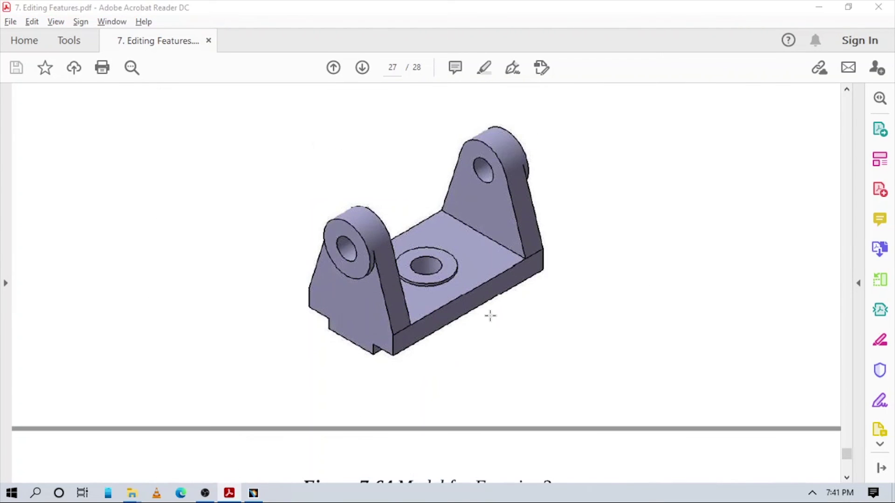
{"action": "key", "text": "alt+Tab"}
{"action": "key", "text": "alt+Tab"}
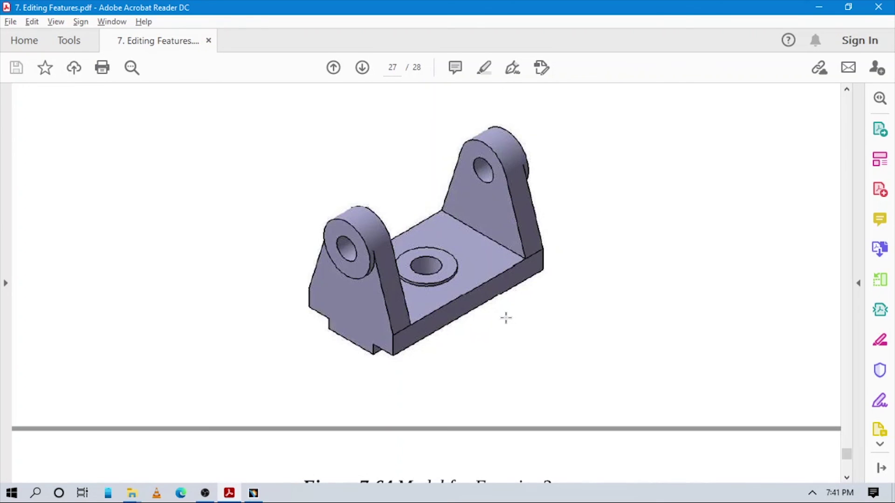
{"action": "key", "text": "alt+Tab"}
{"action": "middle_click_drag", "start_coordinate": [506, 317], "coordinate": [514, 351]}
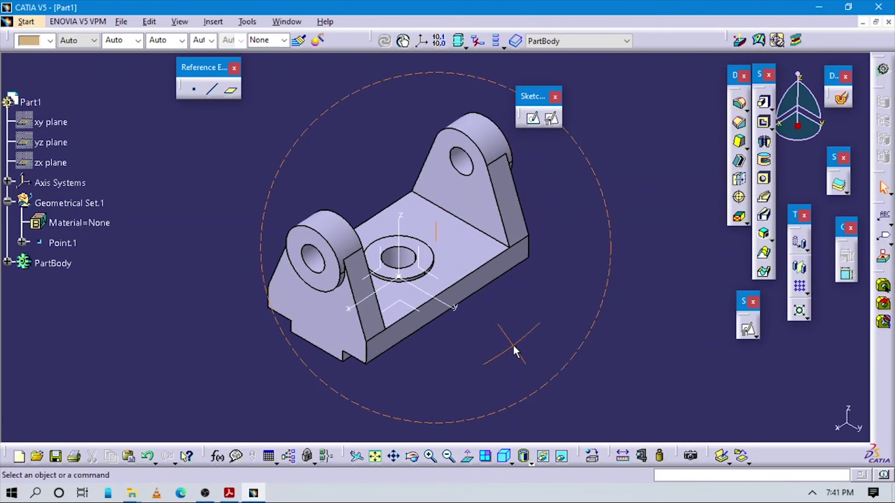
Step: Display the bracket as Shading with Edges without Smooth Edges
{"action": "left_click", "coordinate": [512, 464]}
{"action": "left_click", "coordinate": [507, 447]}
{"action": "left_click", "coordinate": [531, 463]}
{"action": "left_click", "coordinate": [538, 399]}
{"action": "mouse_move", "coordinate": [494, 376]}
{"action": "middle_mouse_down"}
{"action": "mouse_move", "coordinate": [620, 335]}
{"action": "mouse_move", "coordinate": [469, 340]}
{"action": "mouse_move", "coordinate": [471, 359]}
{"action": "middle_mouse_up"}
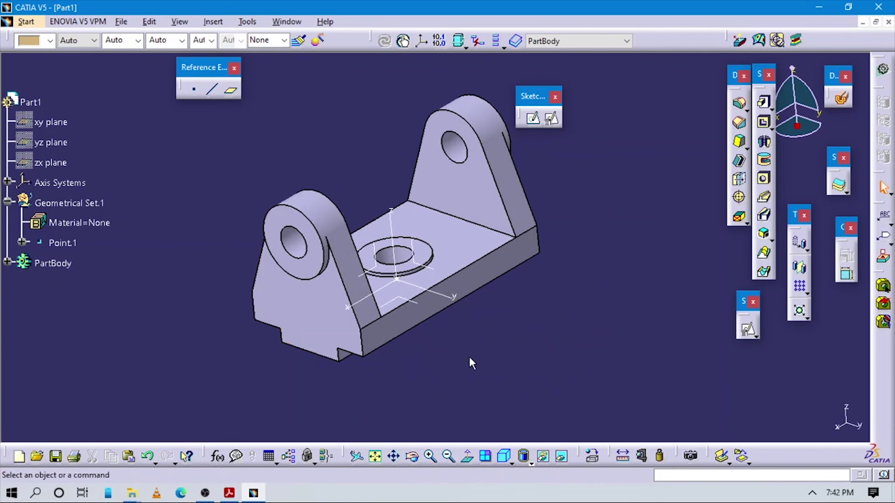